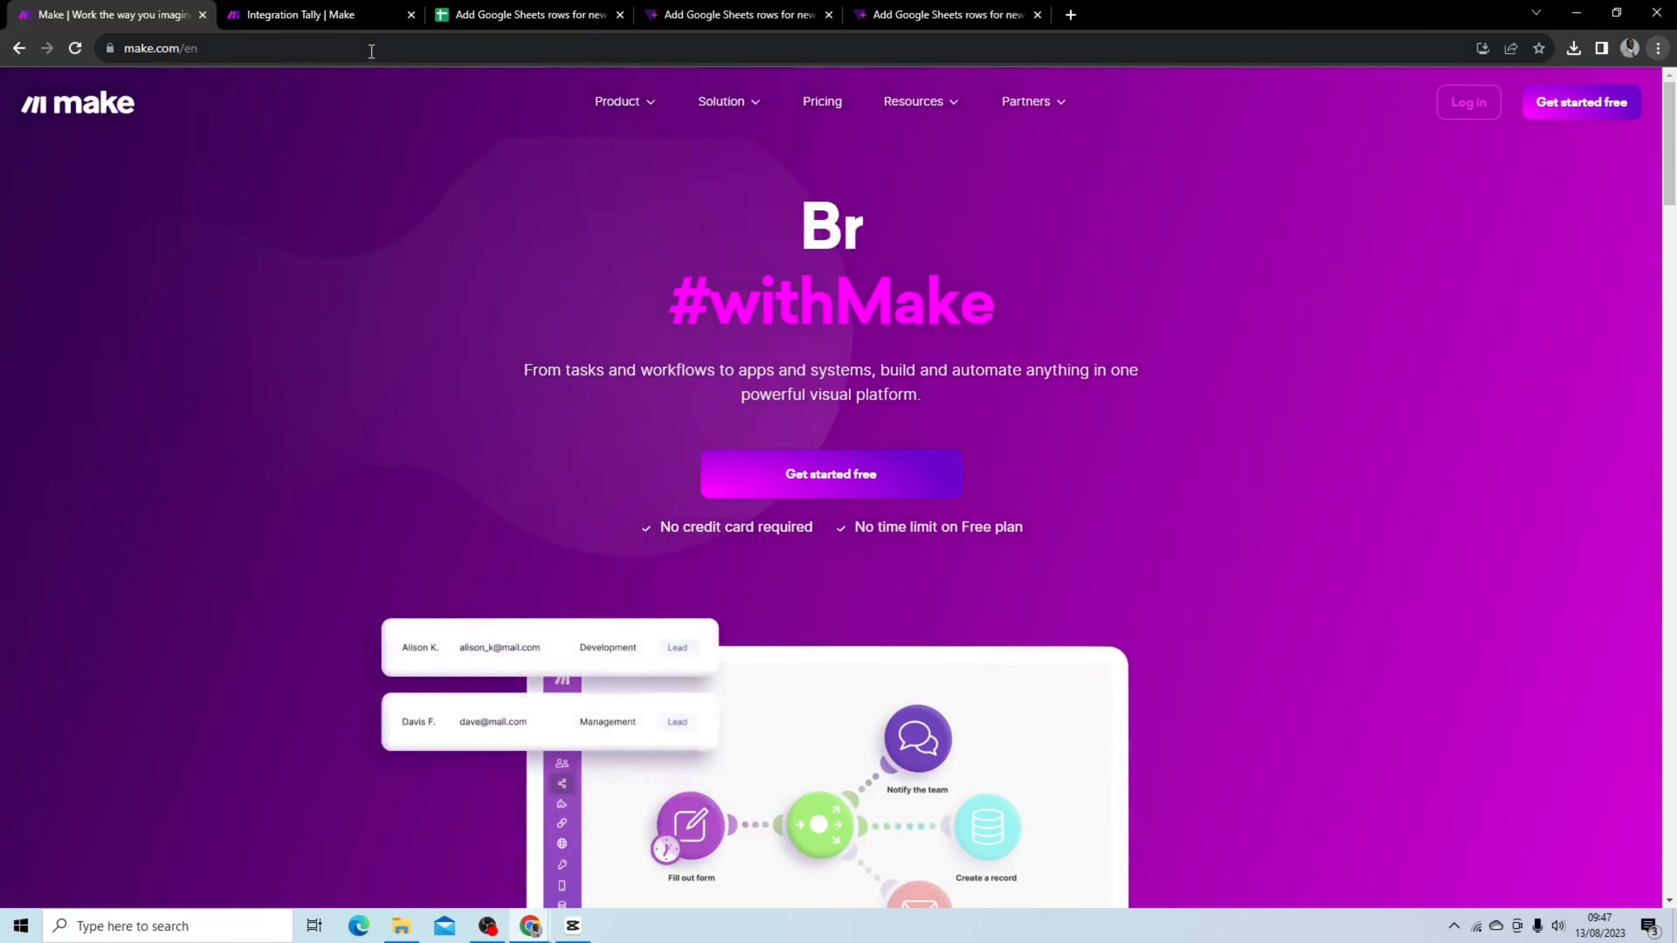
{"action": "left_click", "coordinate": [345, 18]}
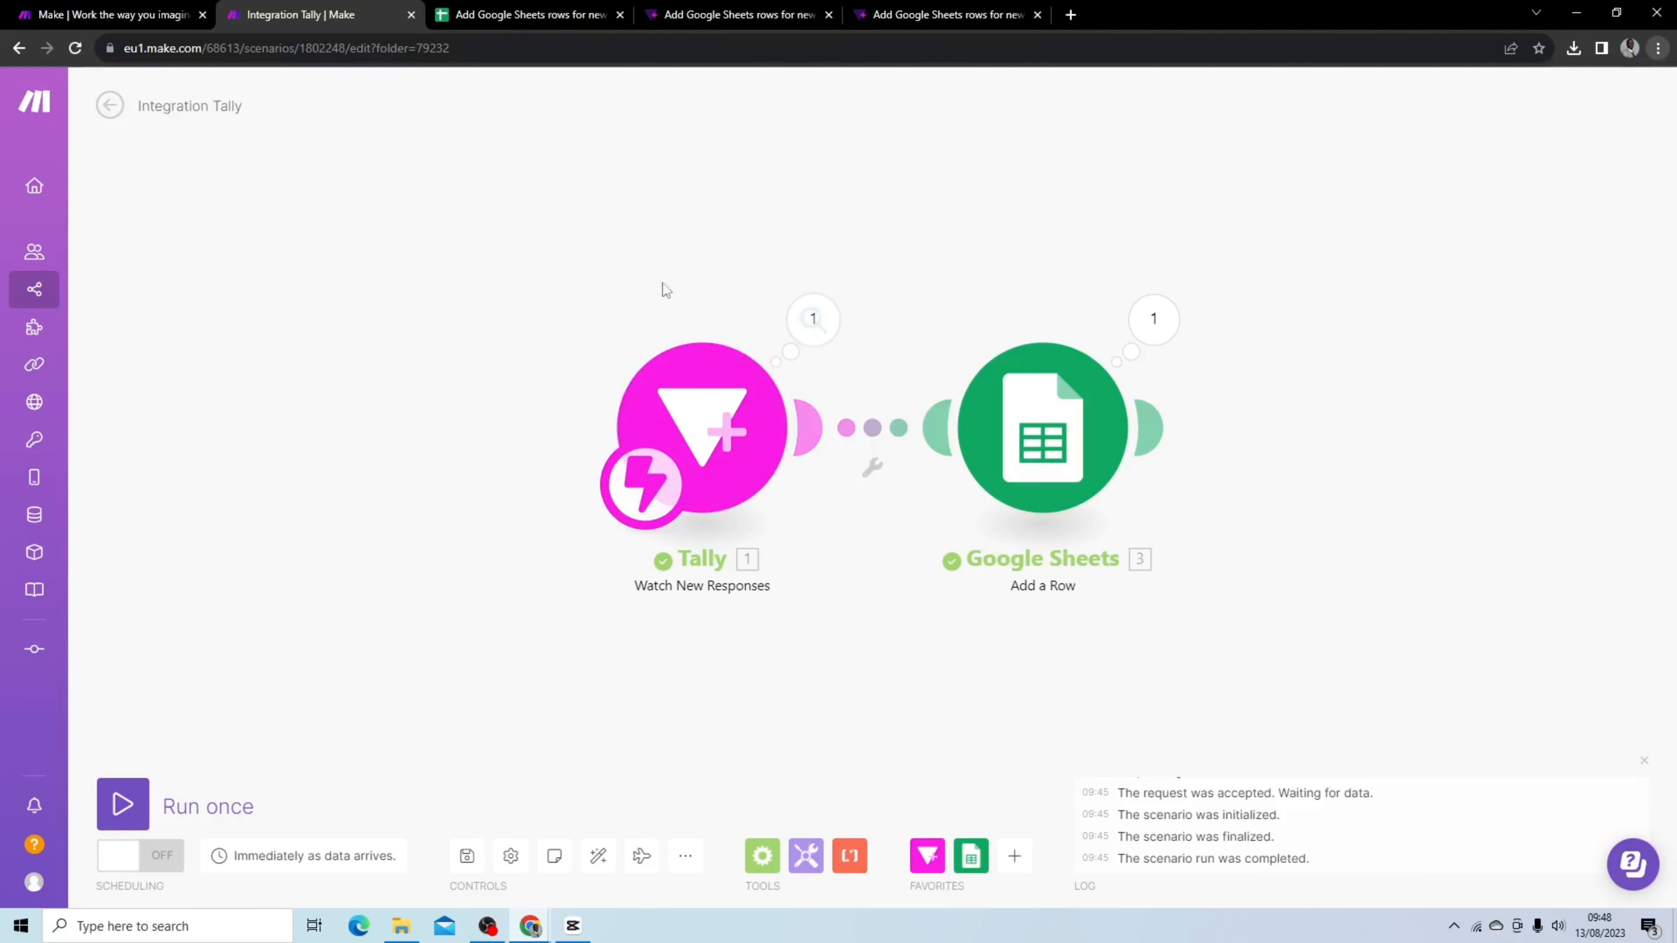
{"action": "left_click", "coordinate": [905, 16]}
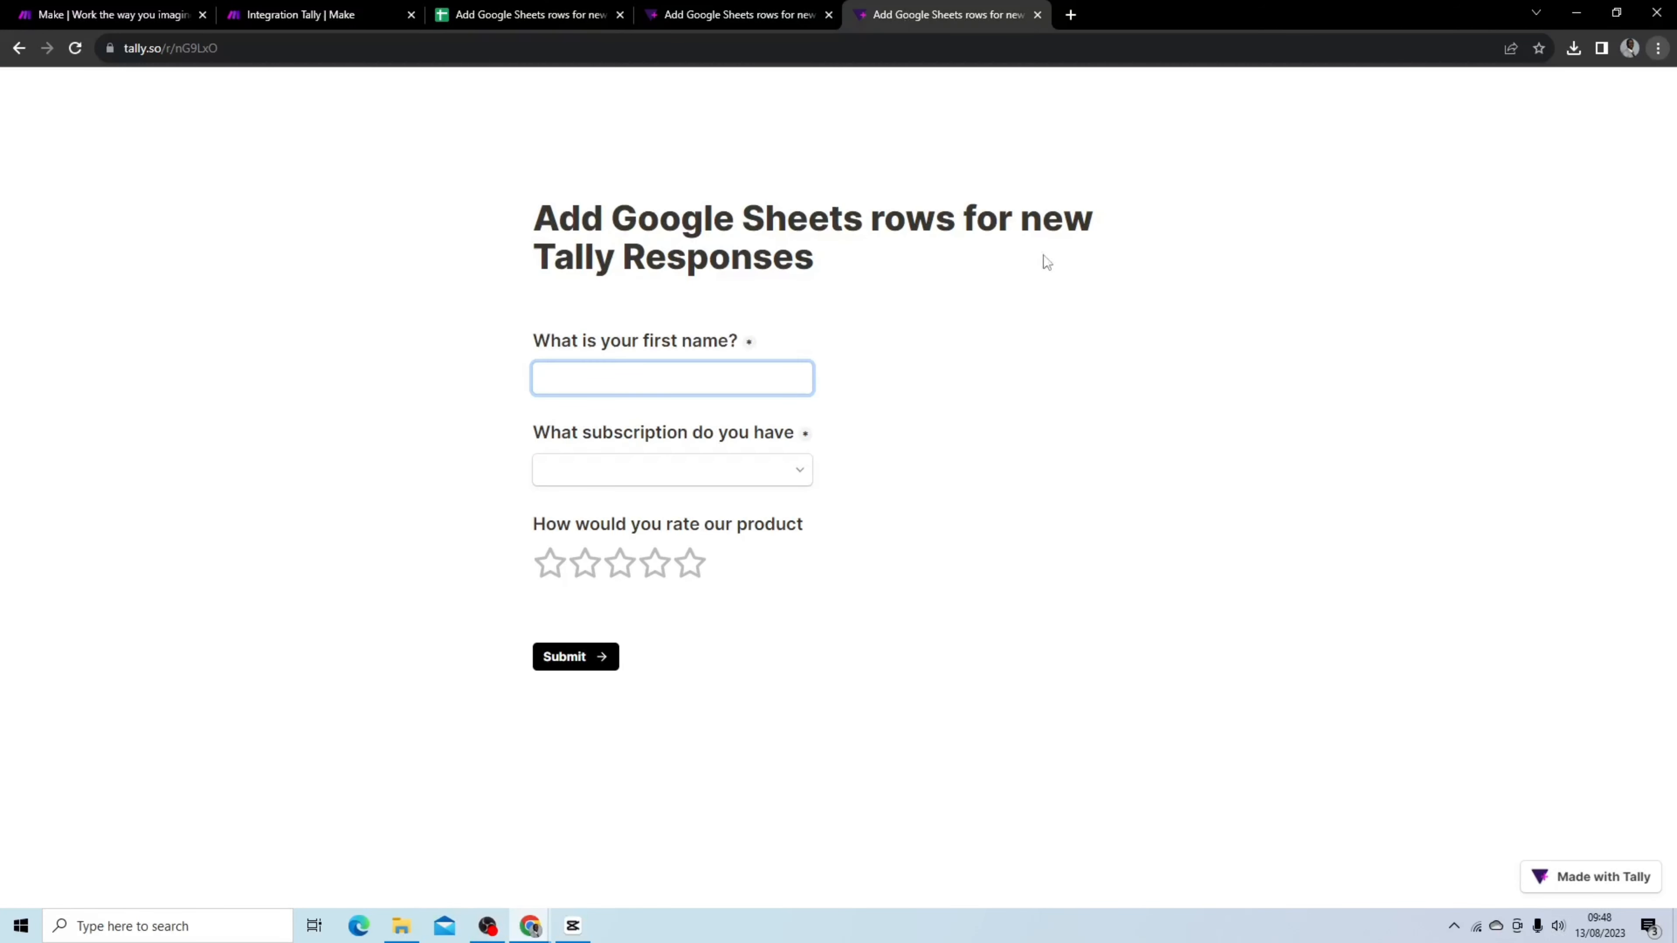
{"action": "left_click", "coordinate": [196, 16]}
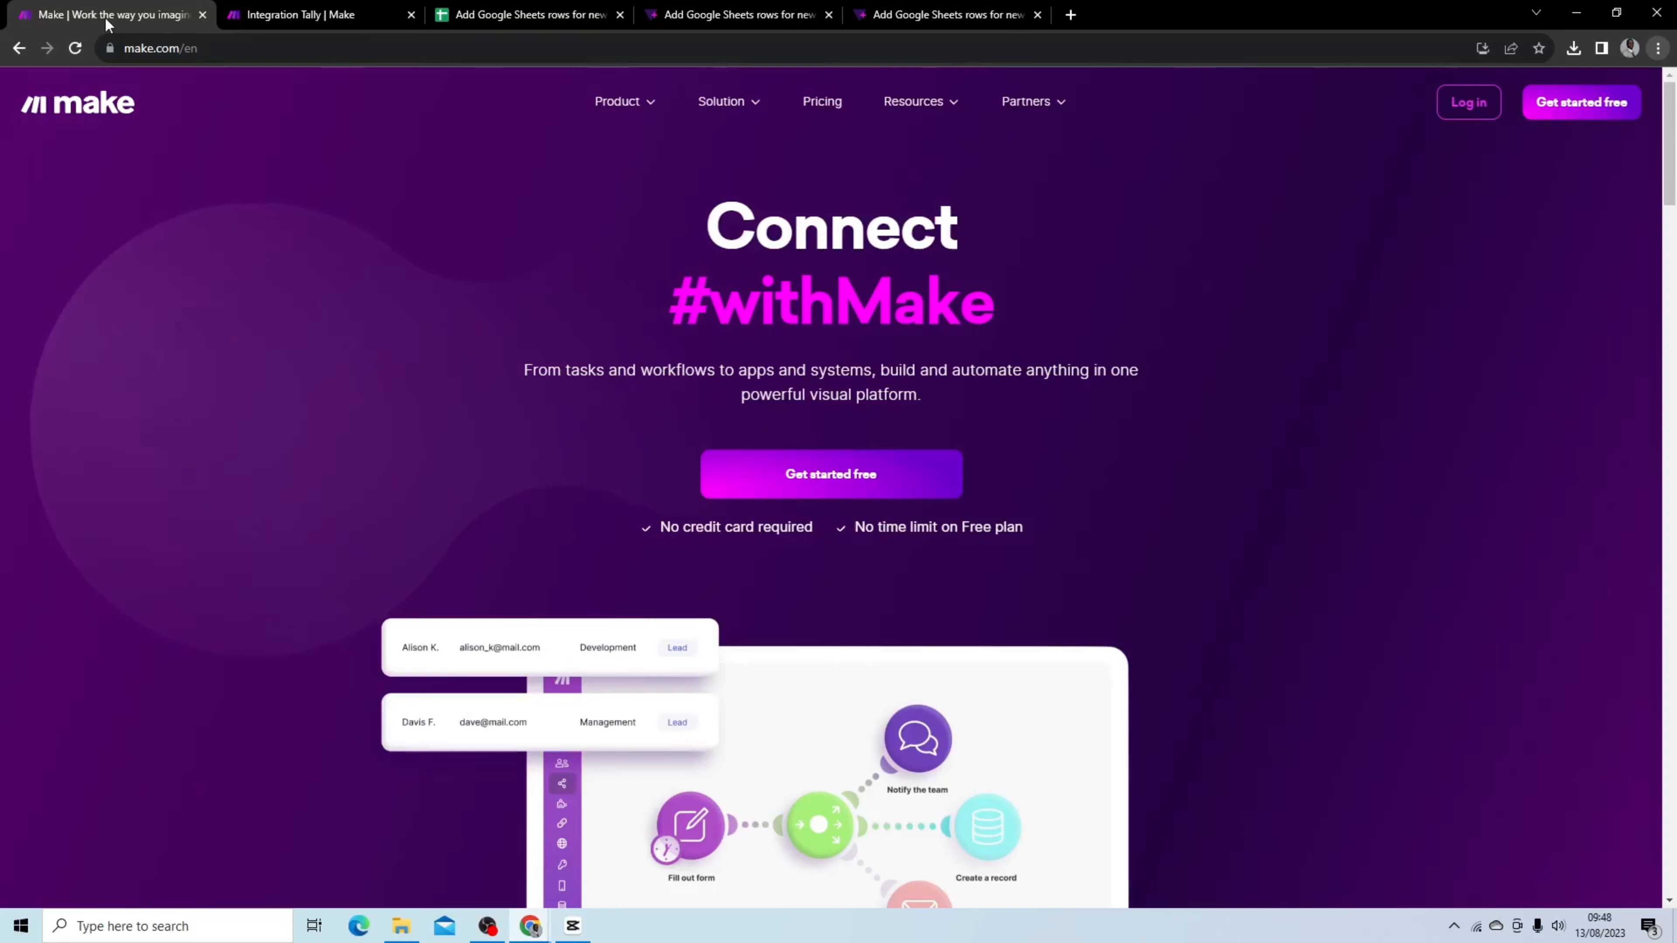
{"action": "left_click", "coordinate": [254, 13]}
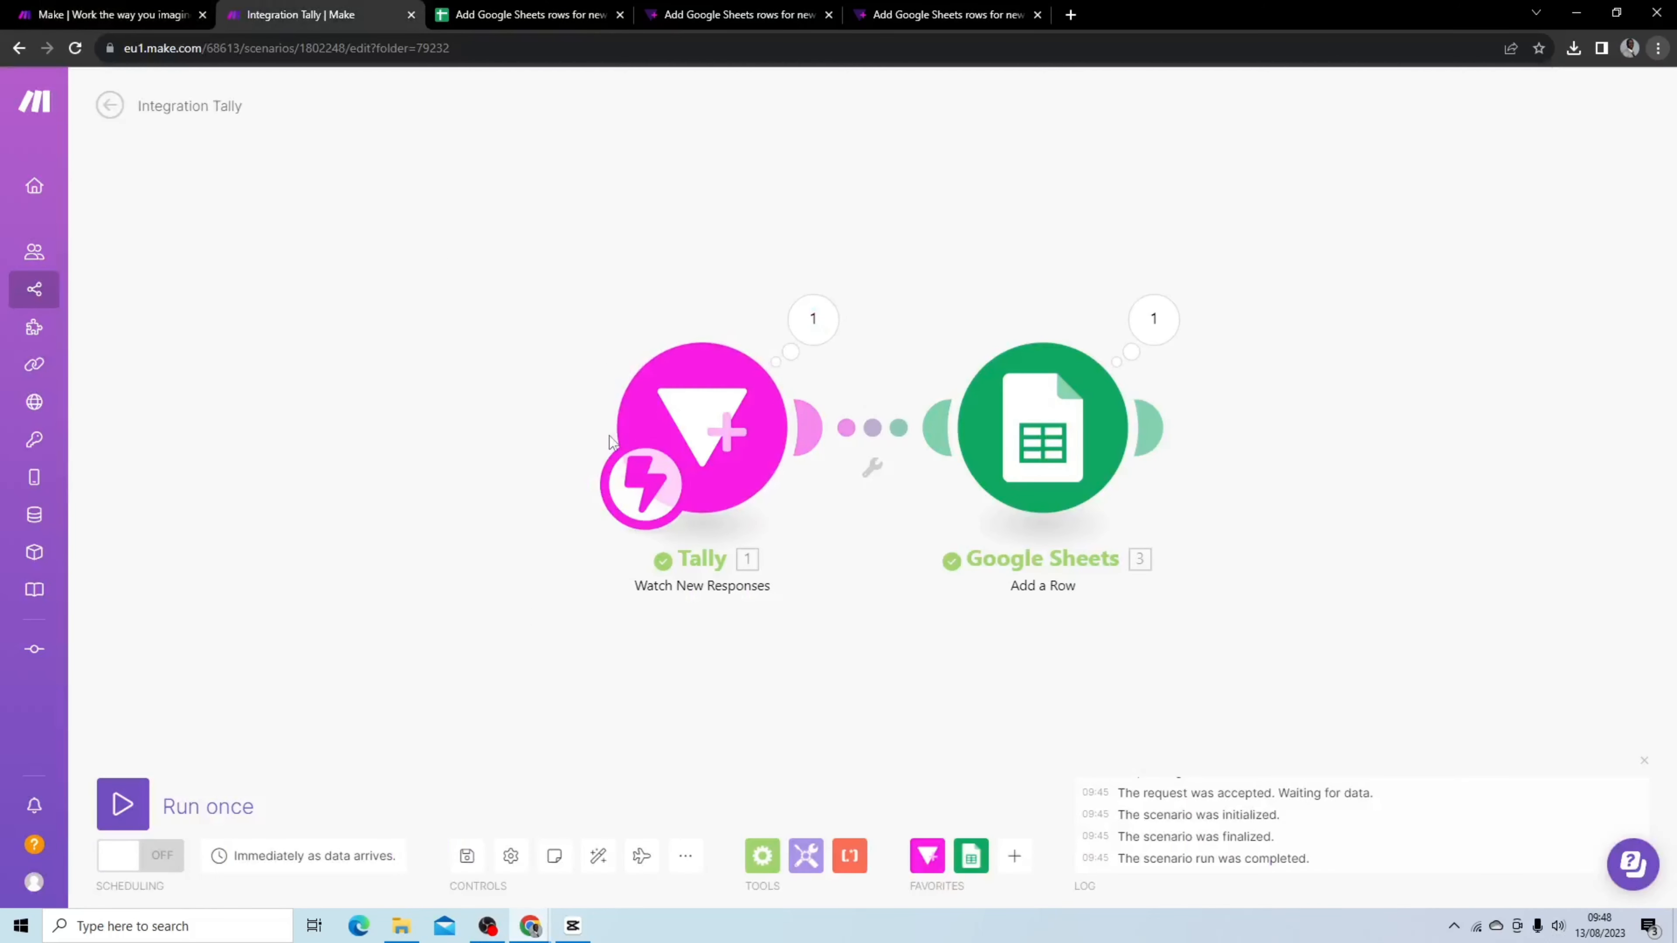
Open the Google Sheets Add a Row module and review the expressions mapped to the sheet columns
{"action": "mouse_move", "coordinate": [1118, 441]}
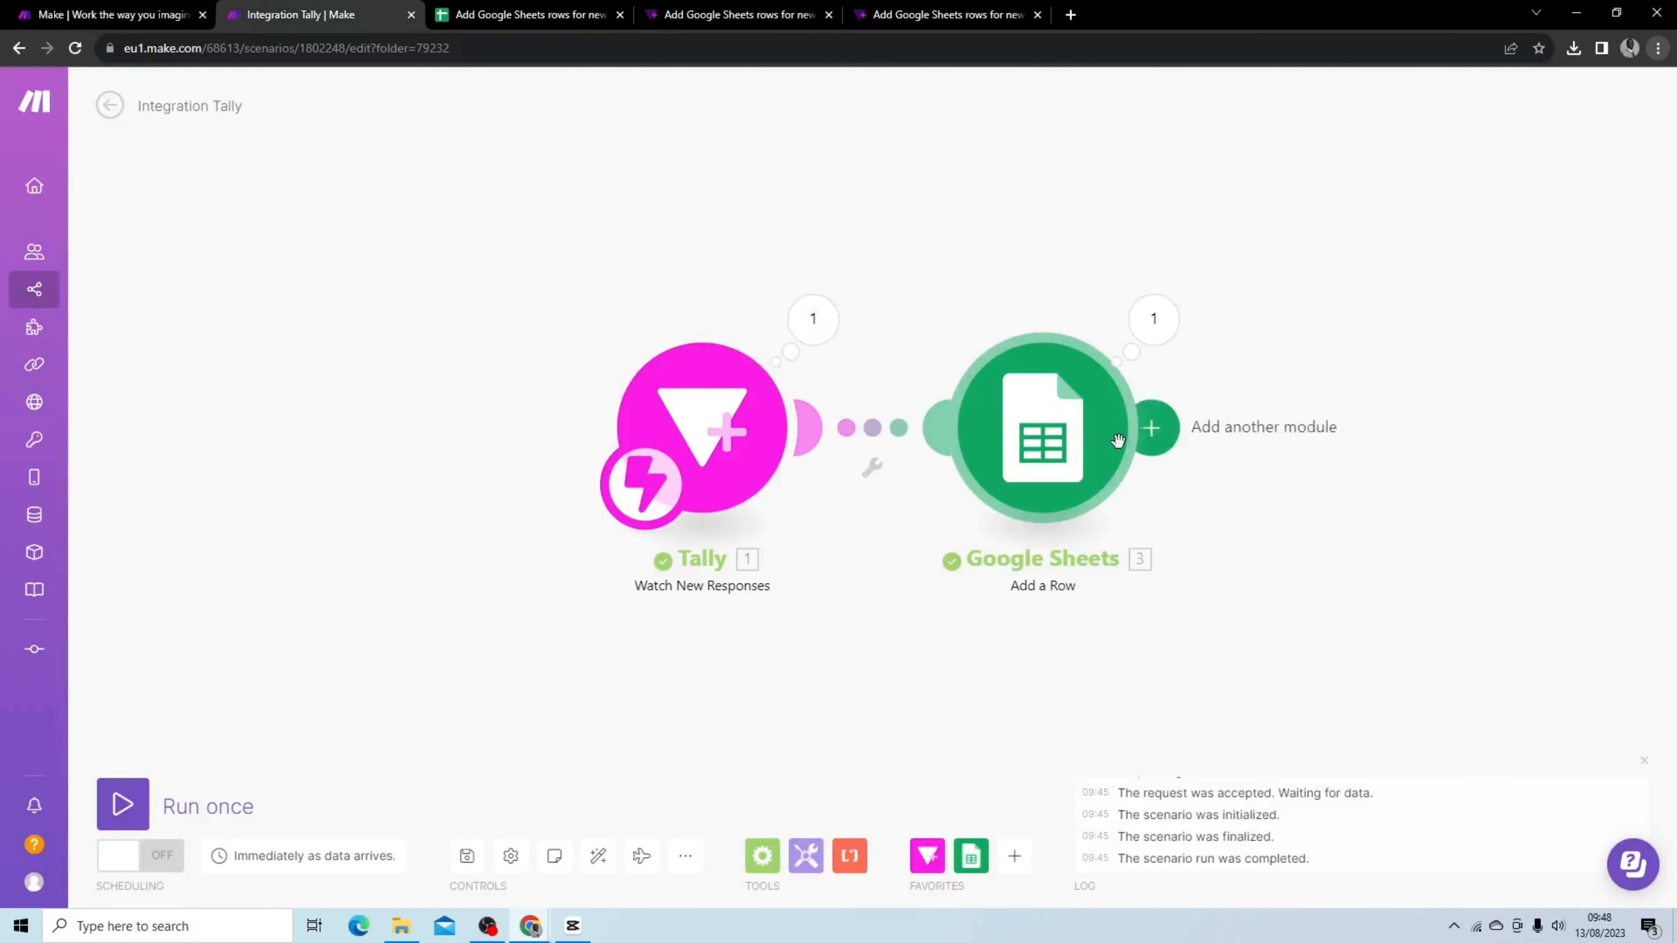
{"action": "left_click", "coordinate": [1033, 423]}
{"action": "scroll", "coordinate": [1364, 486], "scroll_direction": "down", "scroll_amount": 3}
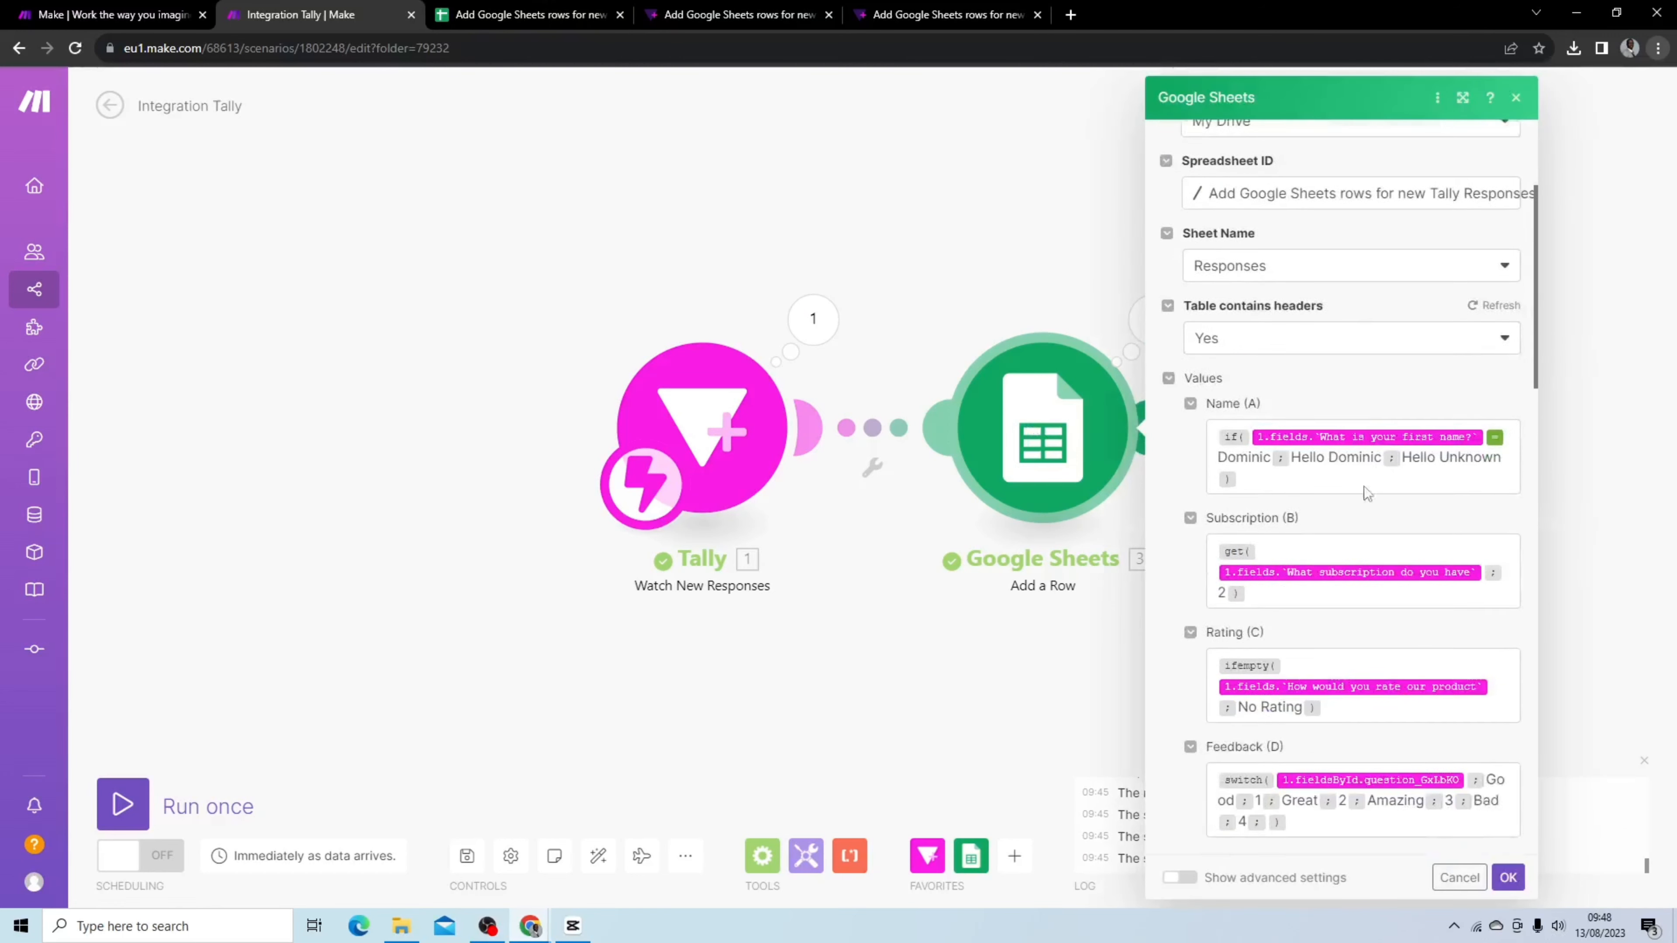
{"action": "scroll", "coordinate": [1364, 486], "scroll_direction": "down", "scroll_amount": 3}
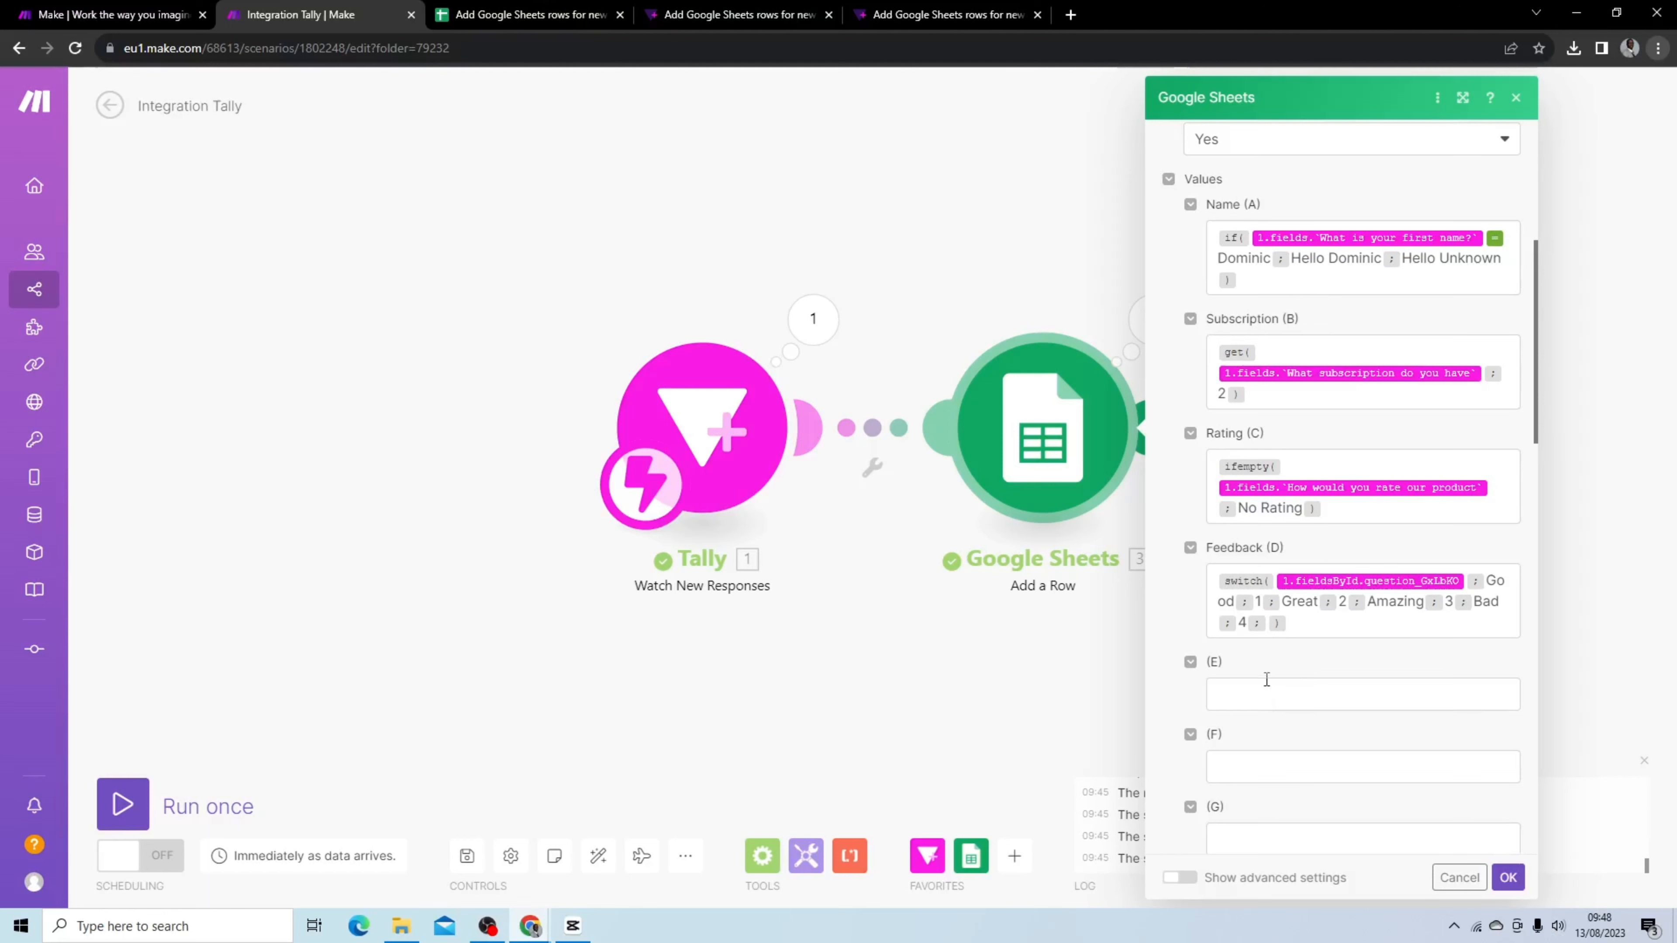
Browse the general, math, text and date-time function categories in the mapping panel for an empty column
{"action": "left_click", "coordinate": [1265, 693]}
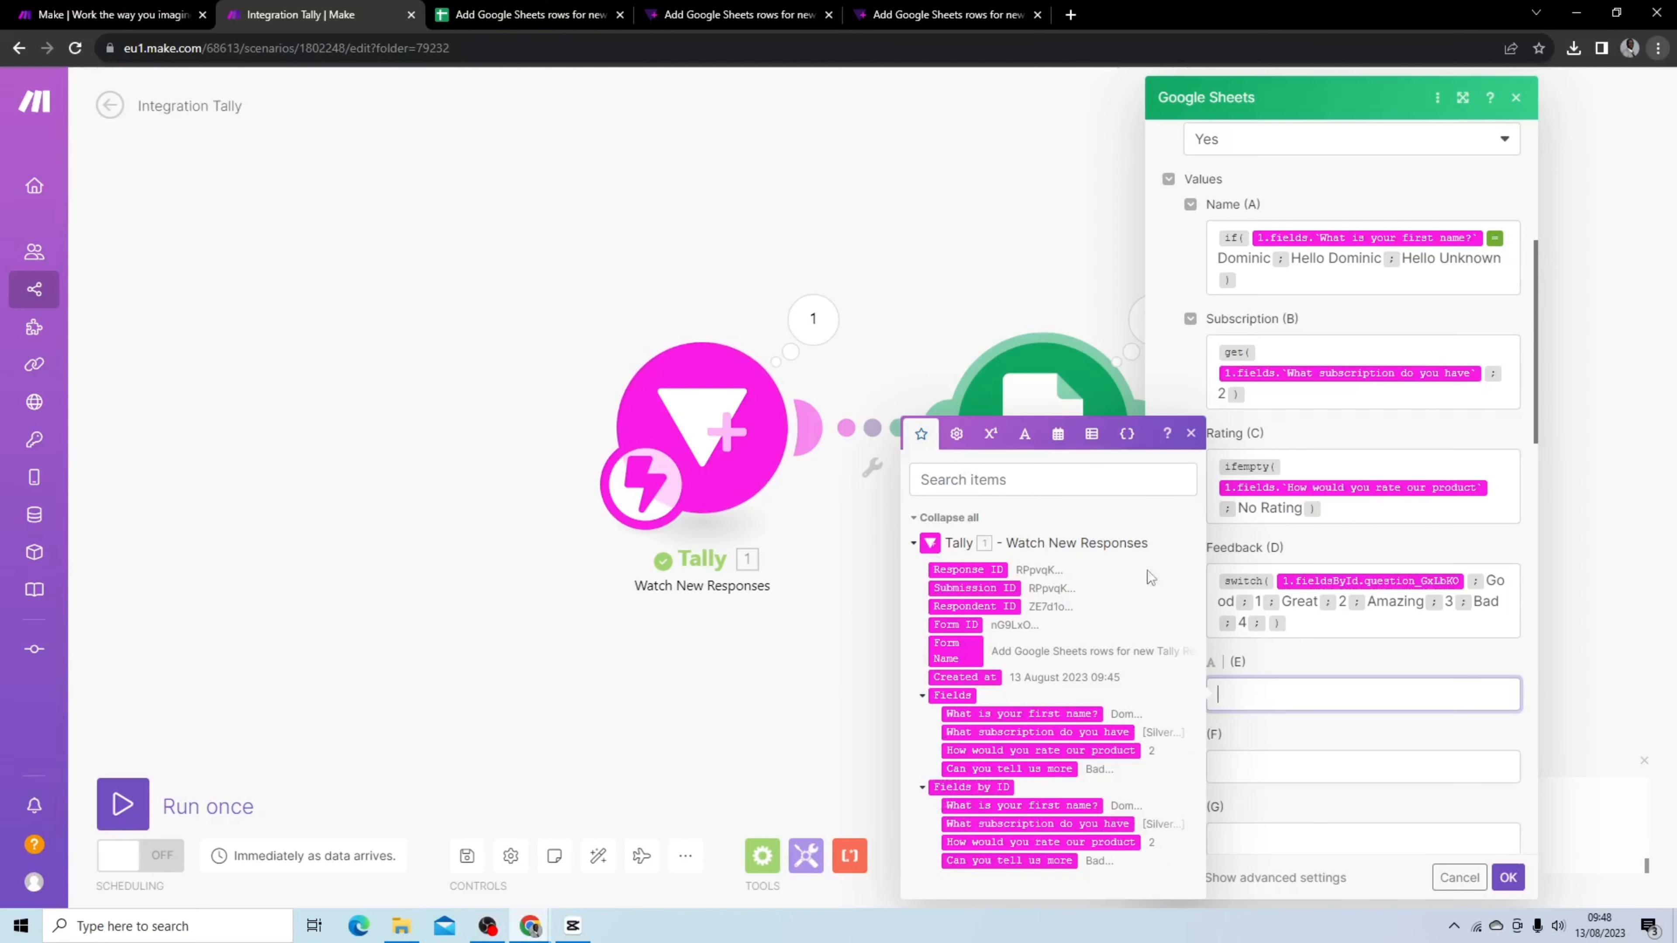
{"action": "left_click", "coordinate": [956, 436]}
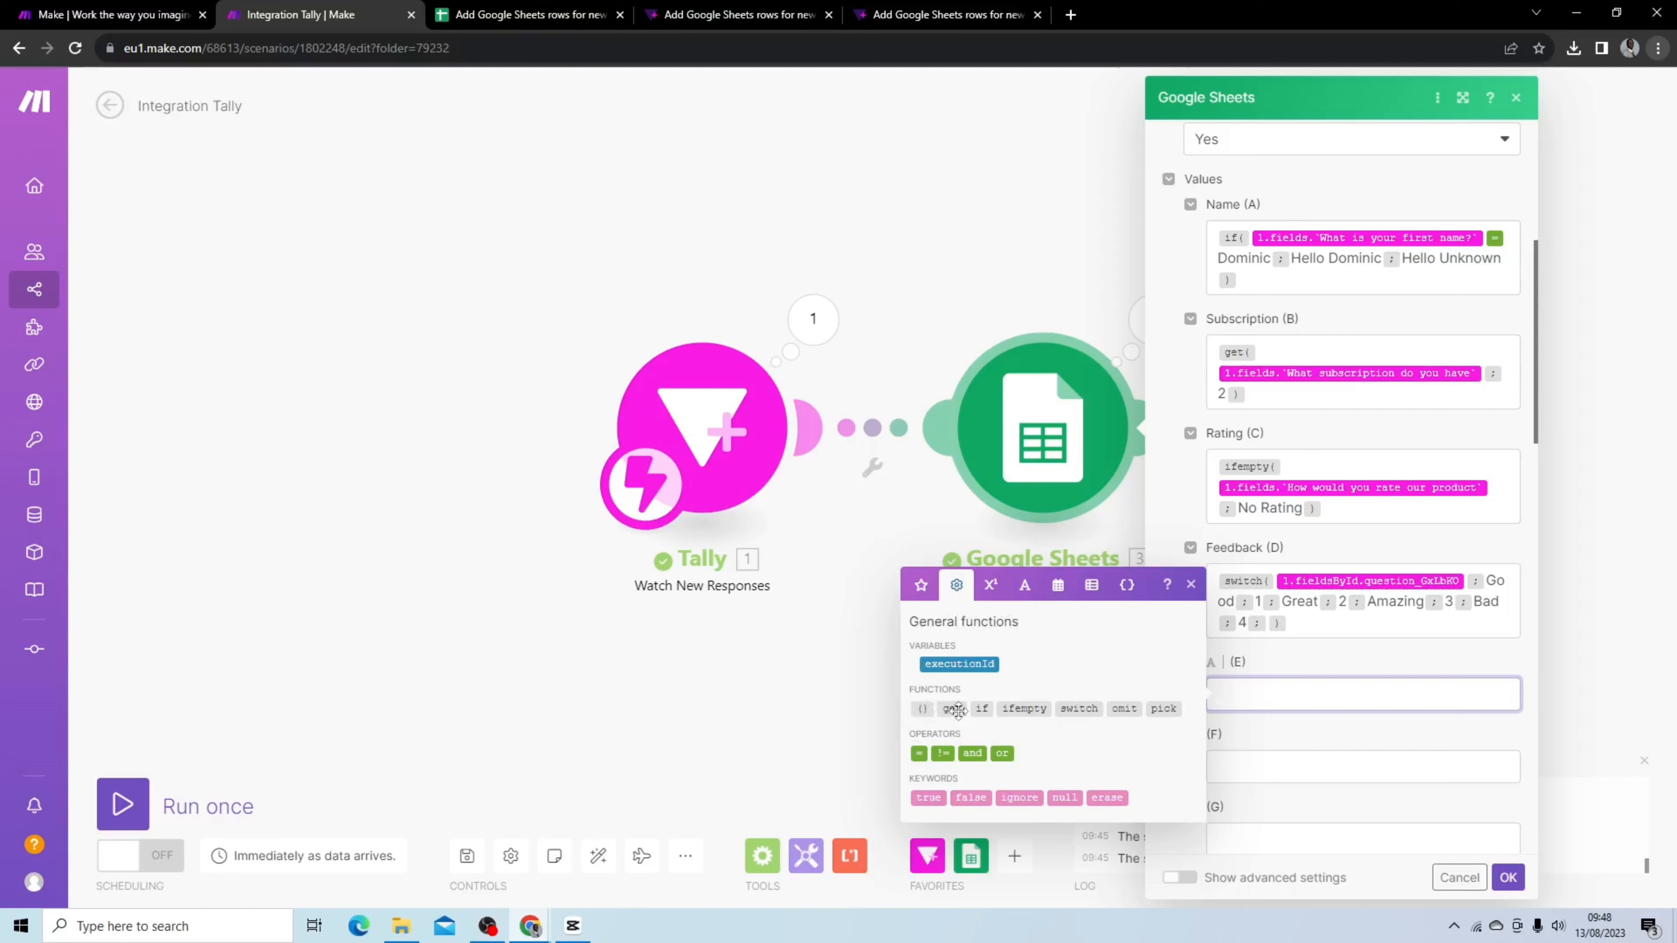
{"action": "mouse_move", "coordinate": [958, 710]}
{"action": "left_click", "coordinate": [984, 585]}
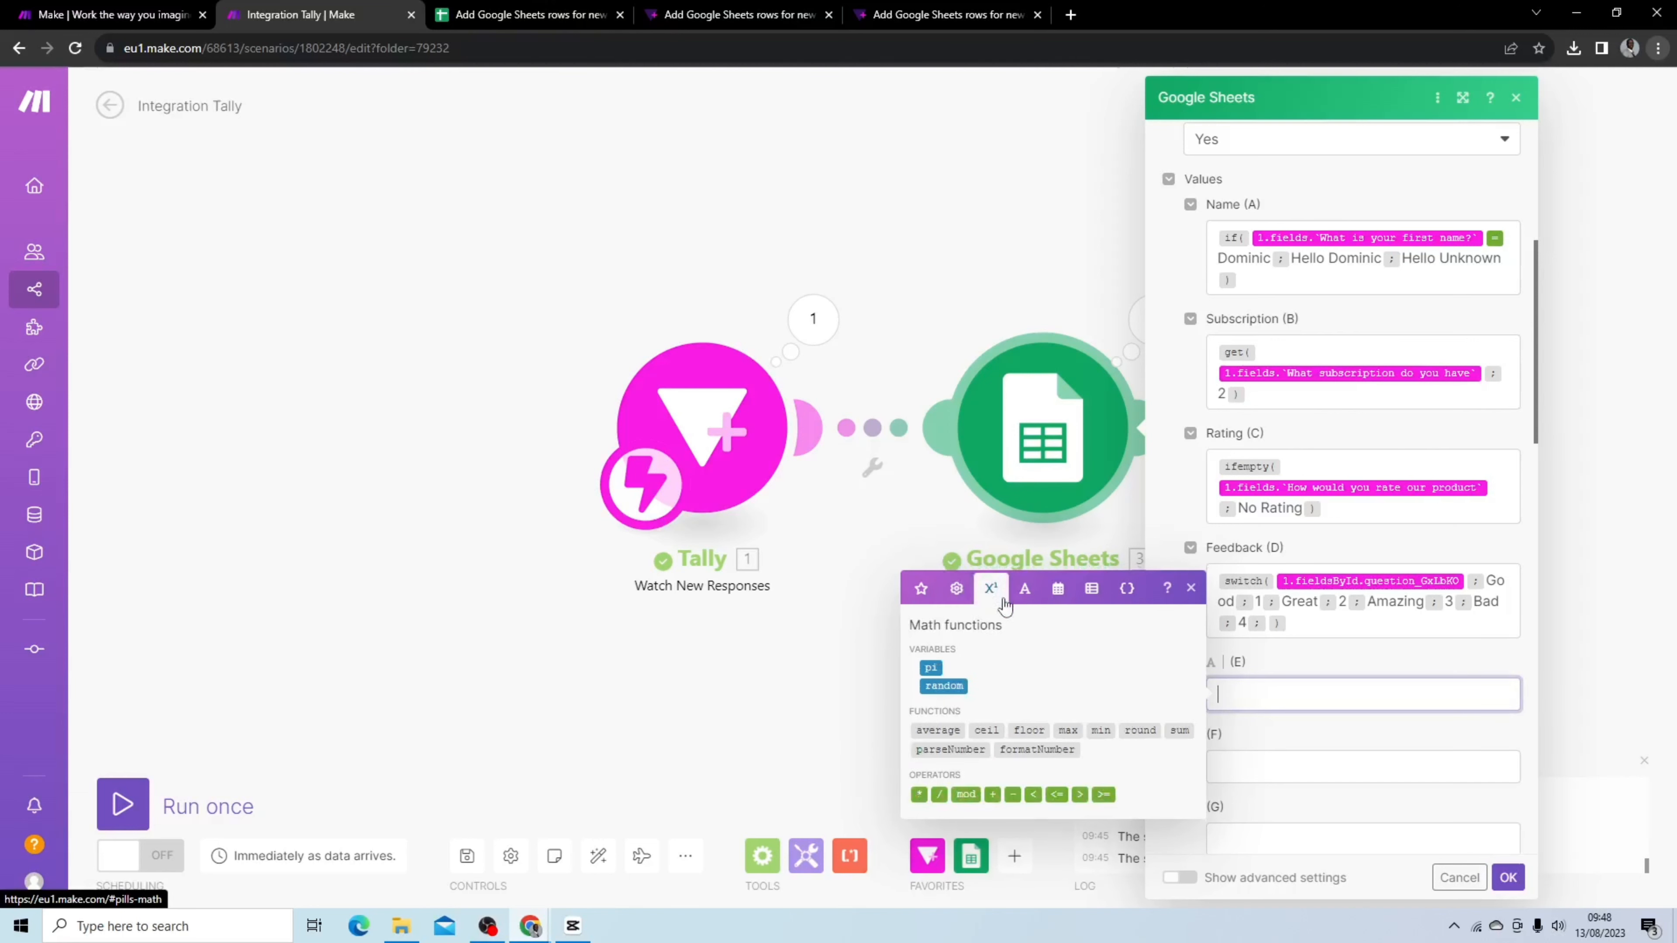
{"action": "left_click", "coordinate": [1024, 588]}
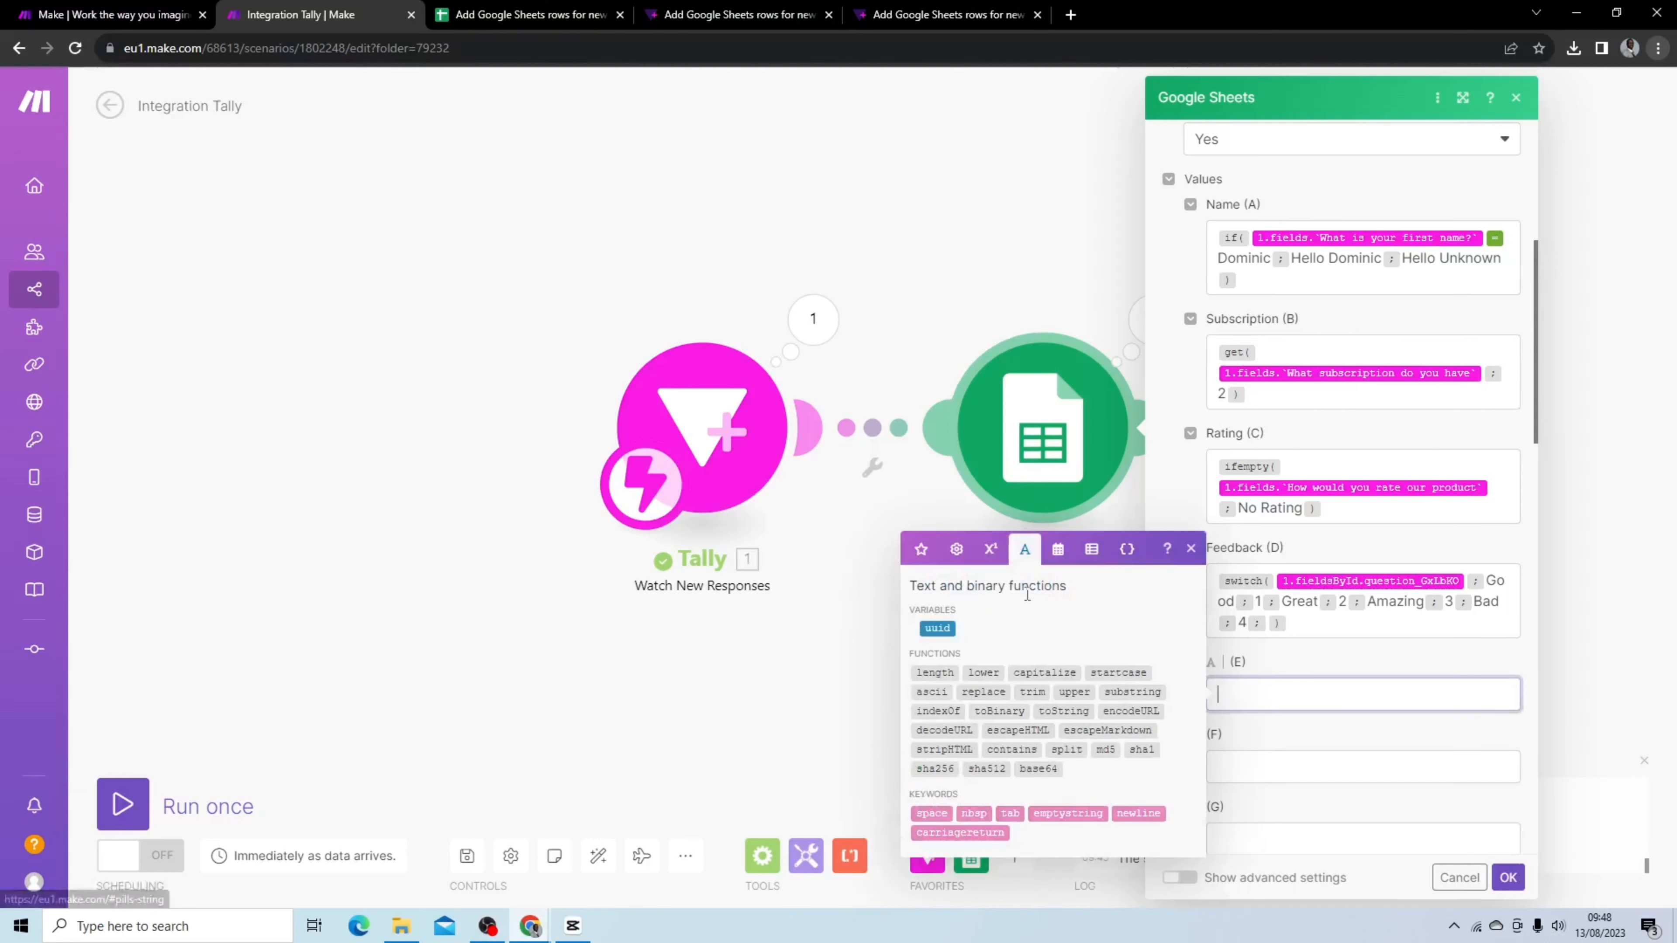
{"action": "left_click", "coordinate": [1060, 554]}
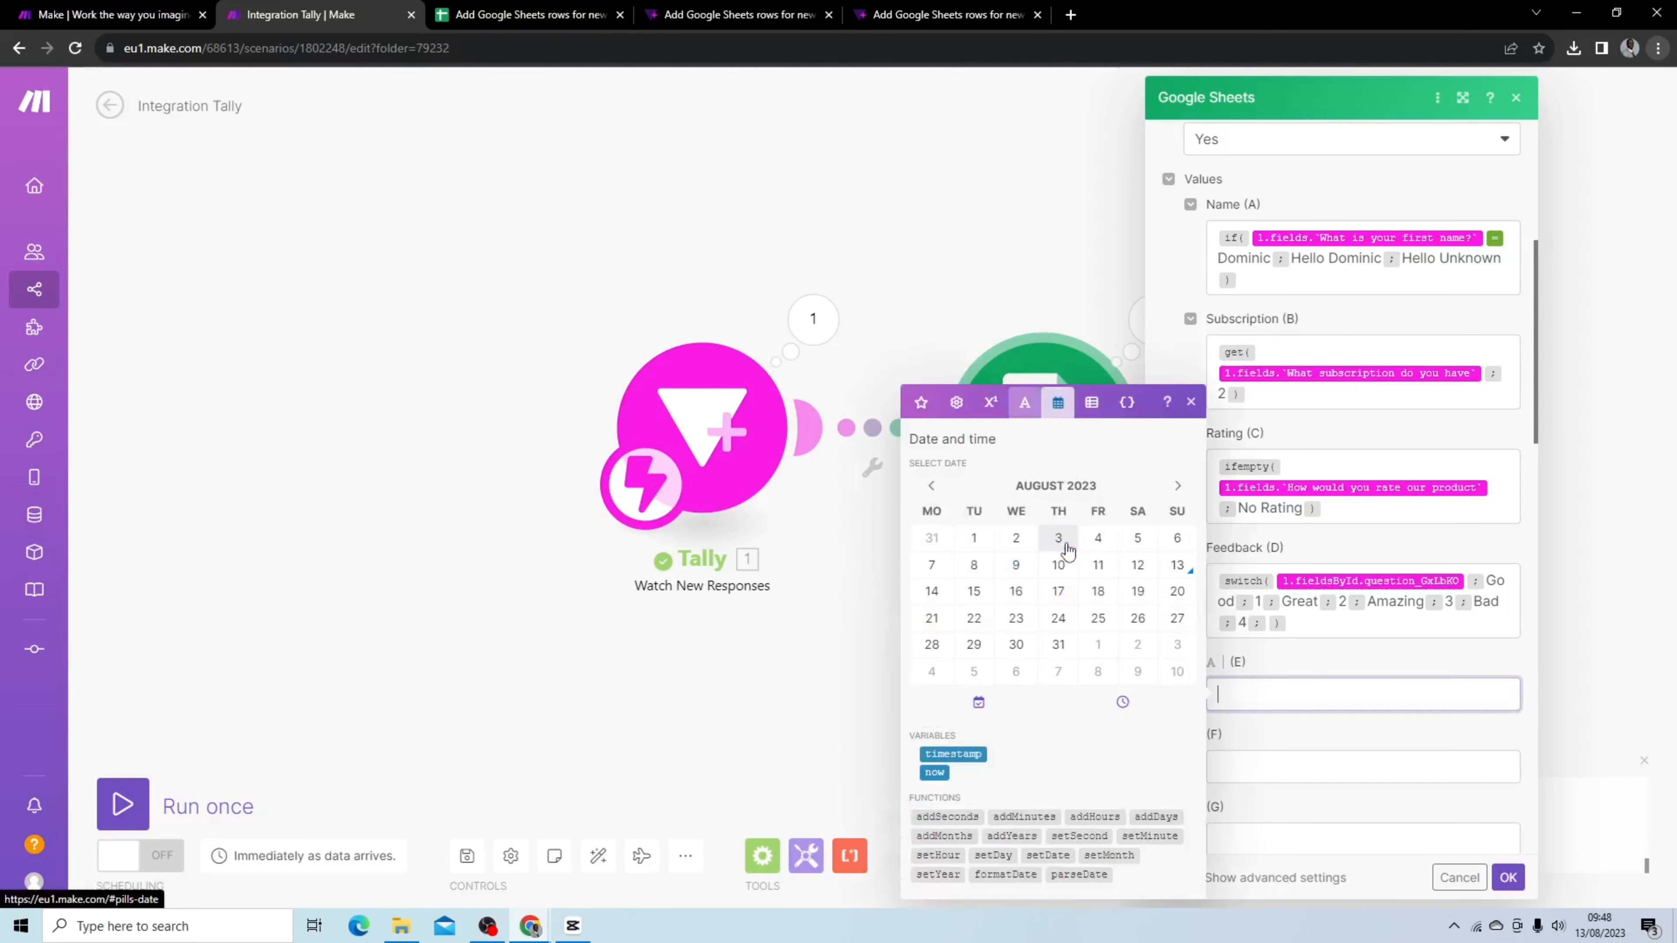
{"action": "left_click", "coordinate": [957, 405]}
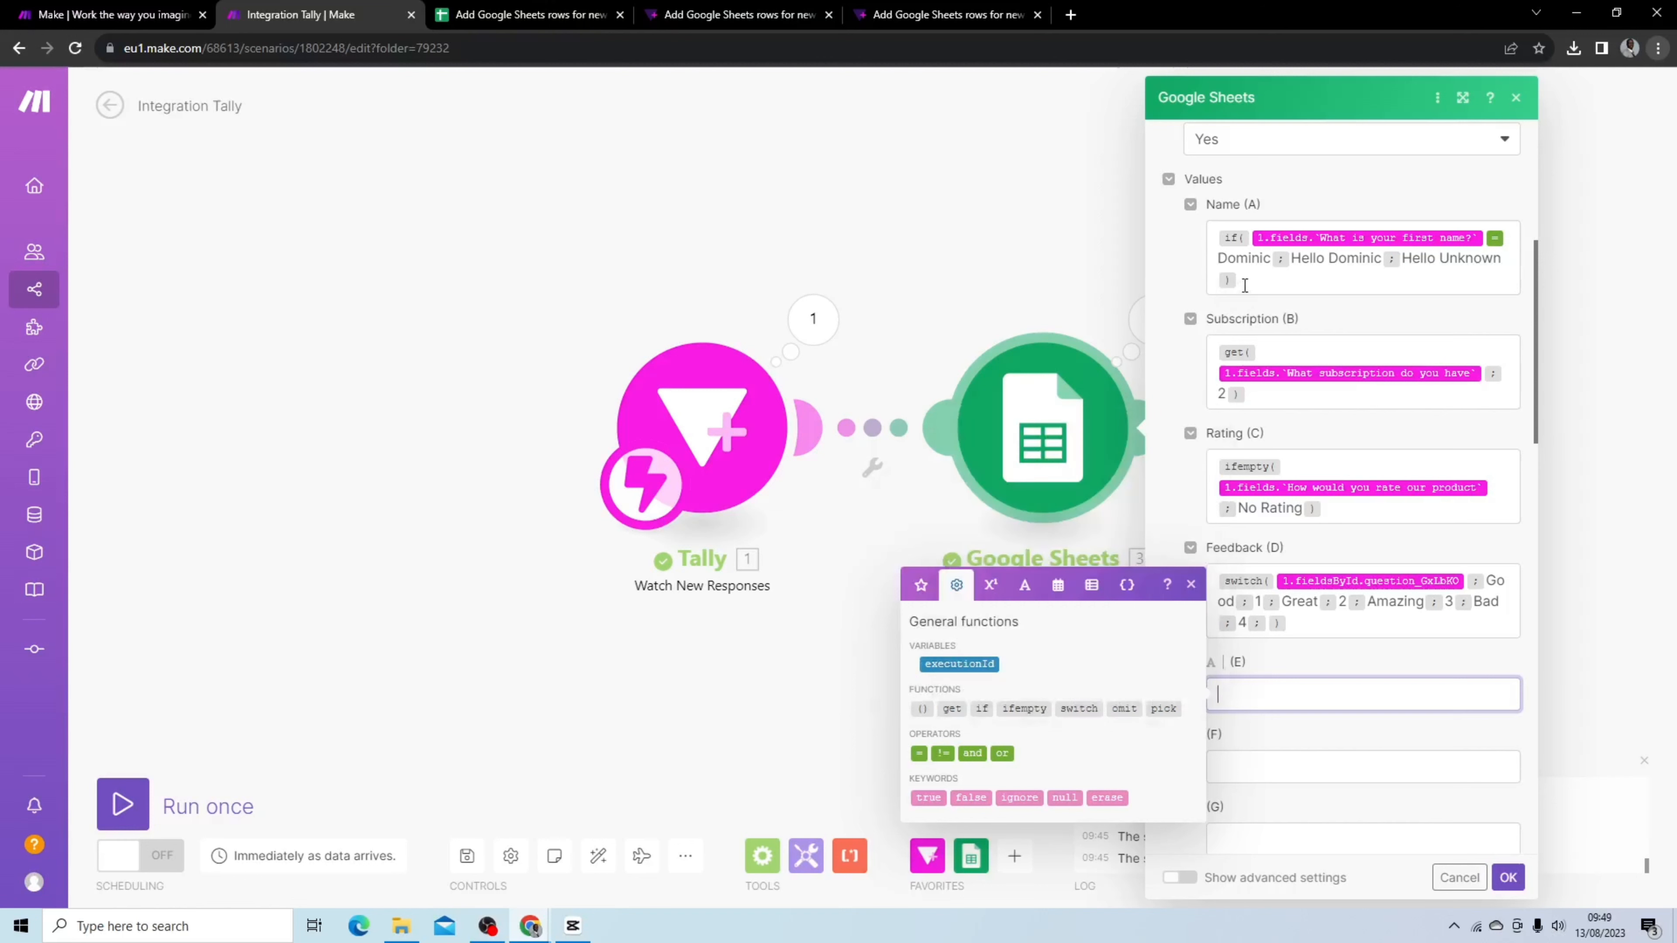
{"action": "left_click", "coordinate": [1257, 276]}
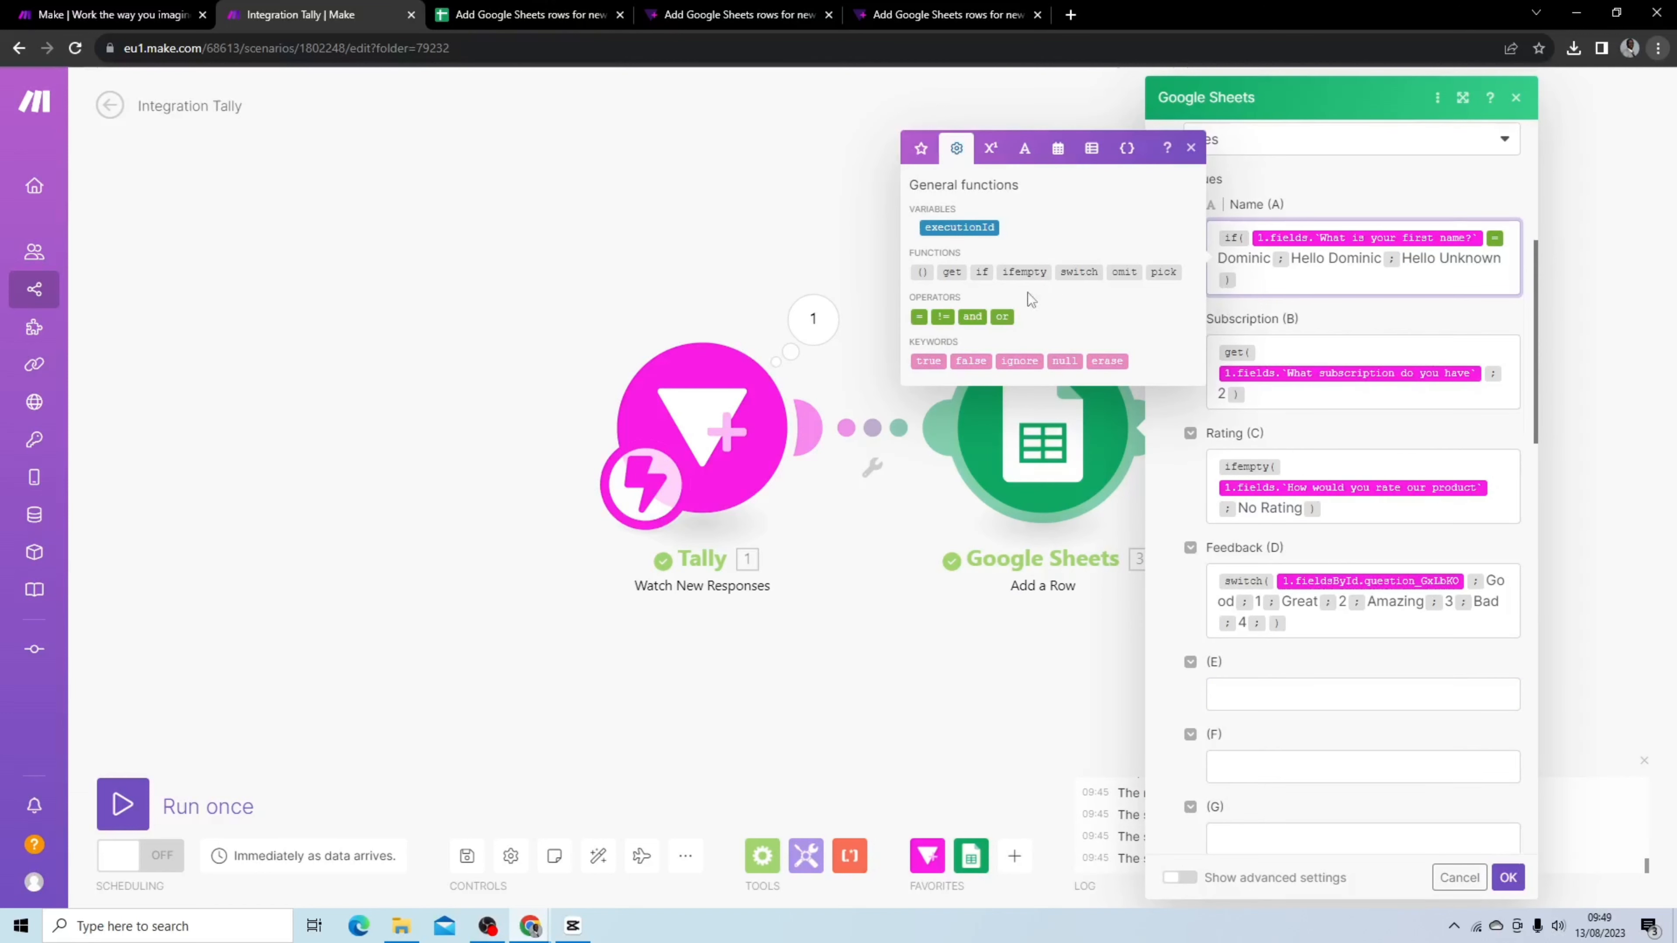
{"action": "mouse_move", "coordinate": [981, 276]}
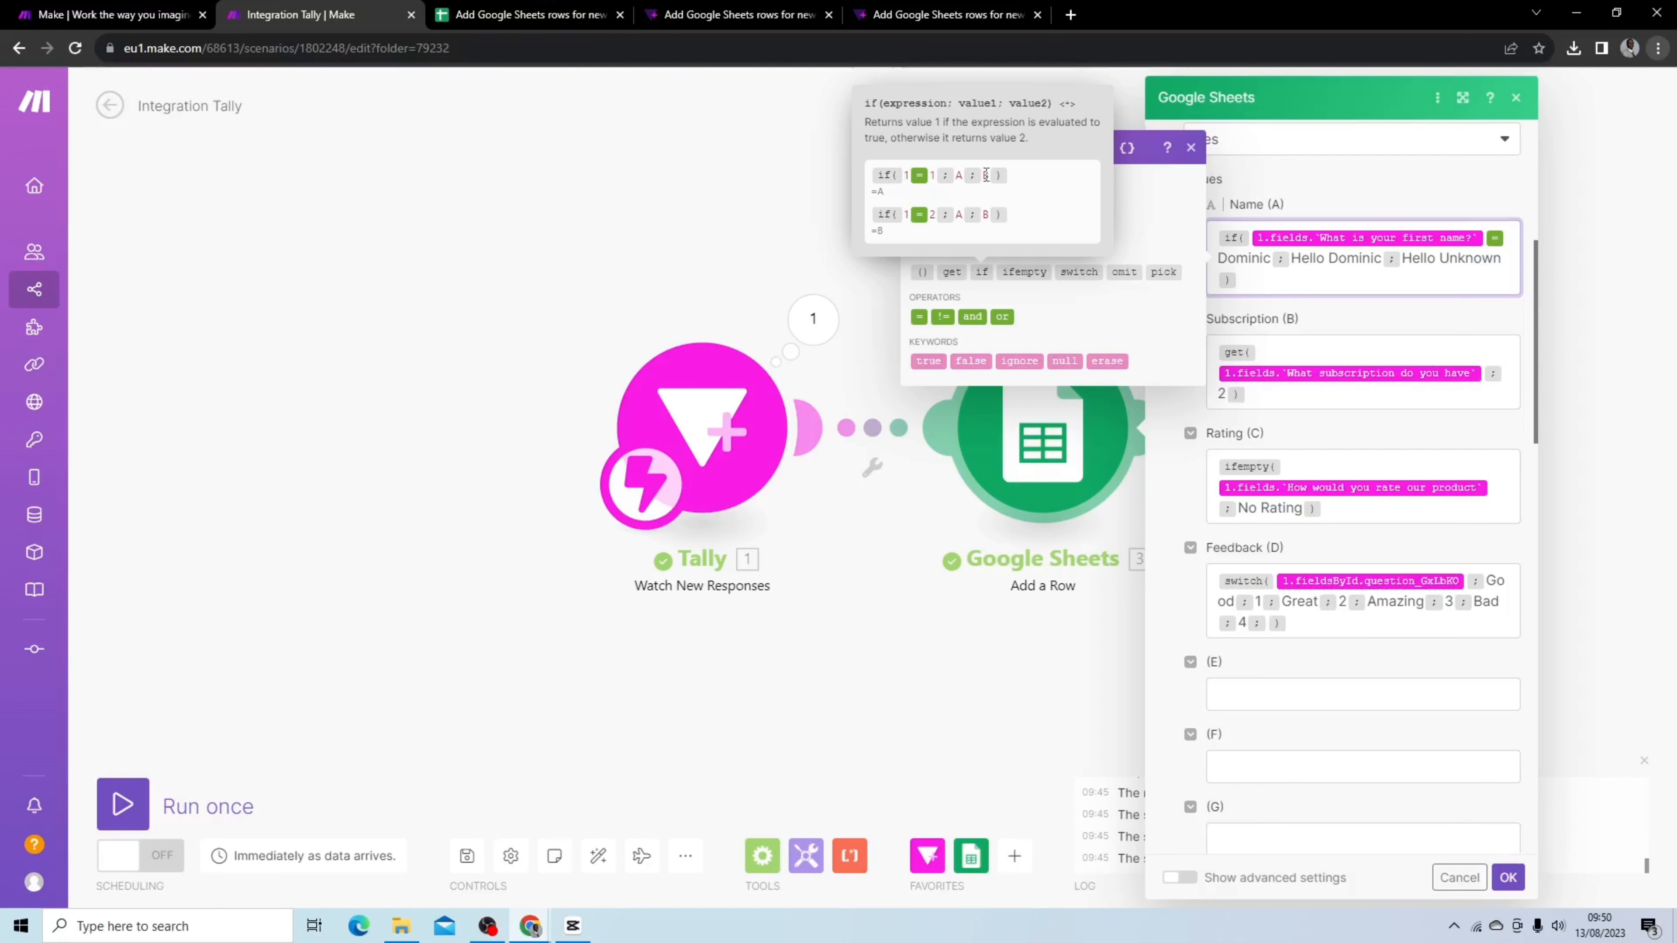
In the Tally form, enter a first name and choose Bronze and Silver as subscriptions
{"action": "left_click", "coordinate": [909, 20]}
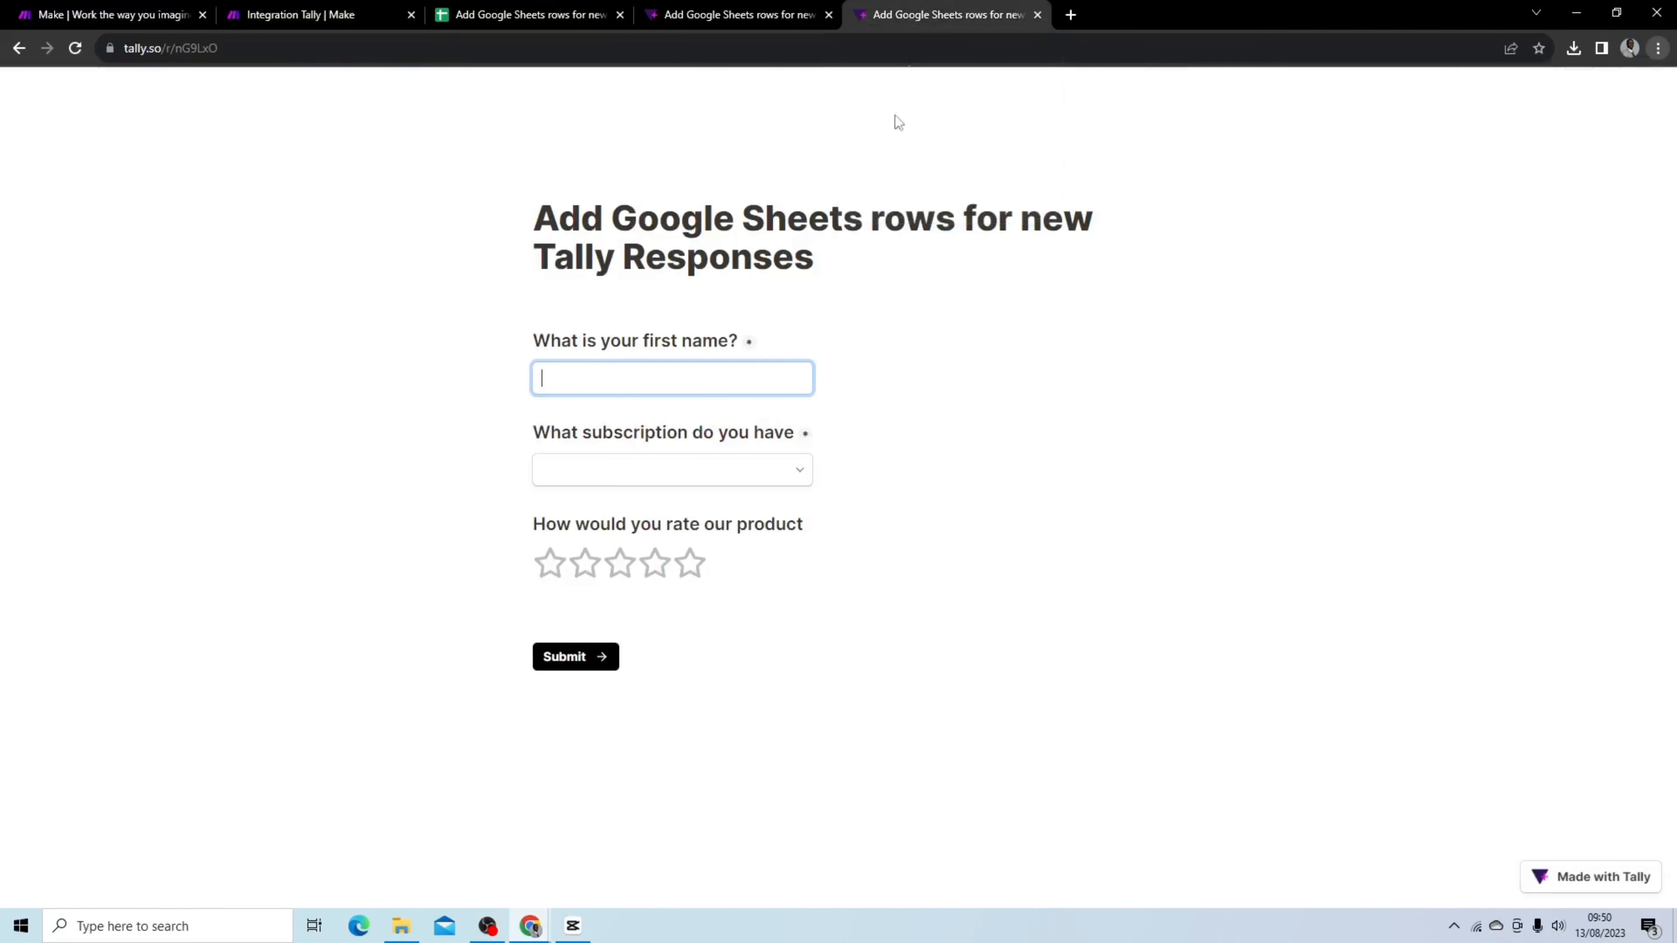
{"action": "left_click", "coordinate": [696, 375]}
{"action": "left_click", "coordinate": [713, 456]}
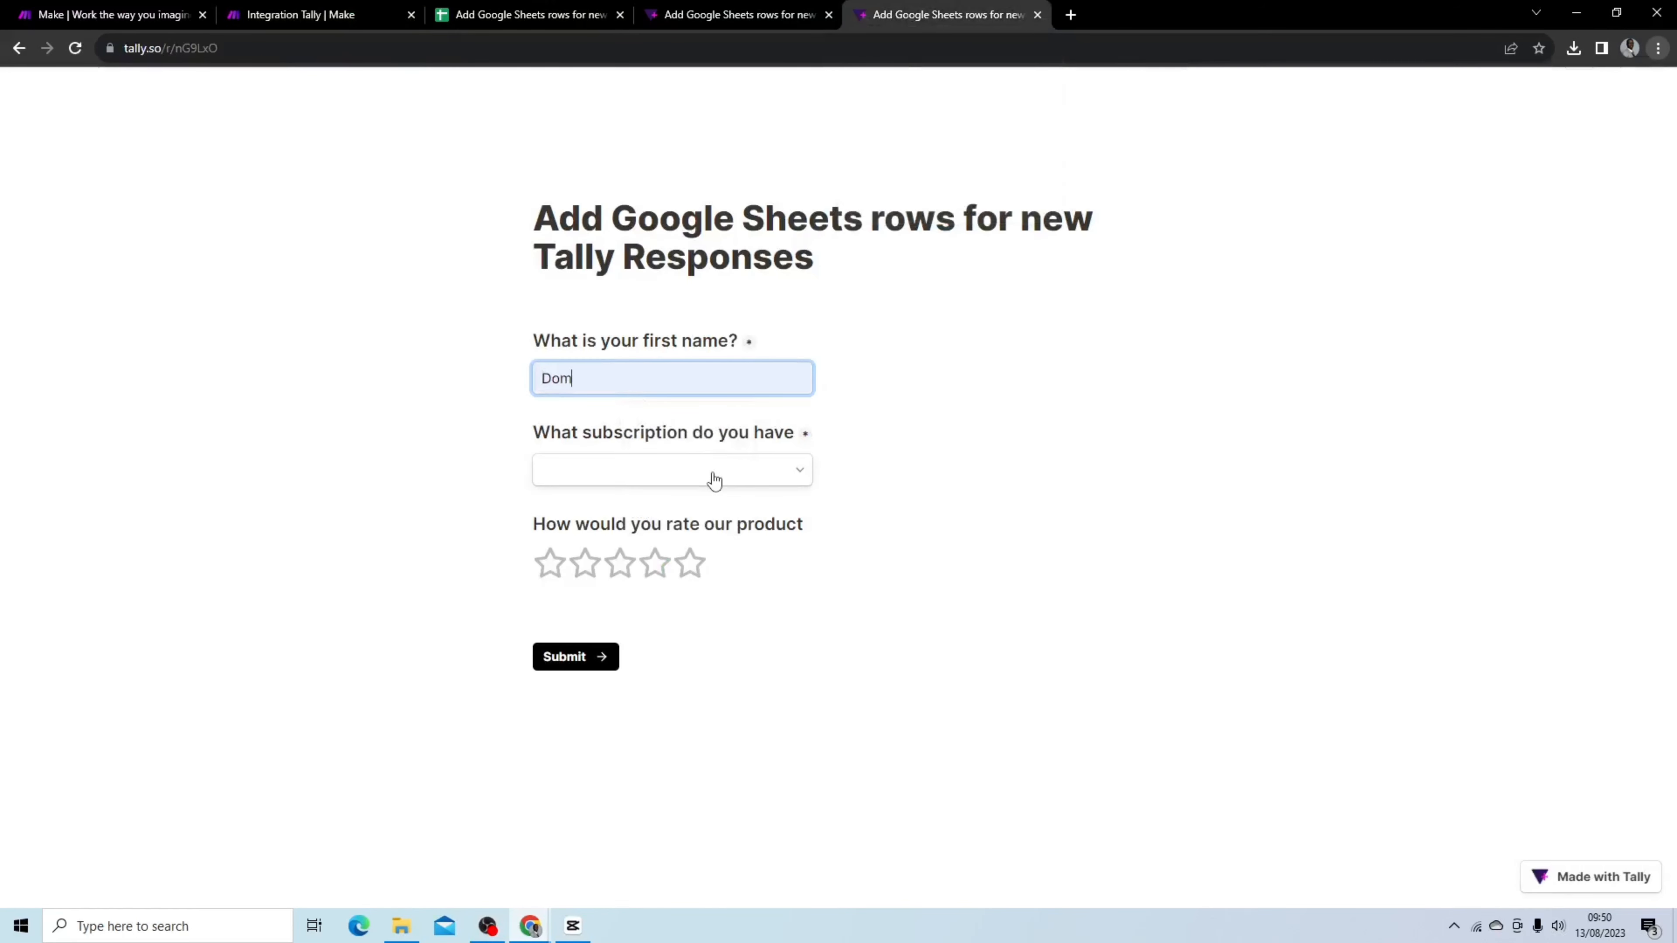
{"action": "left_click", "coordinate": [711, 473]}
{"action": "left_click", "coordinate": [711, 506]}
{"action": "left_click", "coordinate": [711, 535]}
Rate the product five stars and submit the form
{"action": "left_click", "coordinate": [936, 465]}
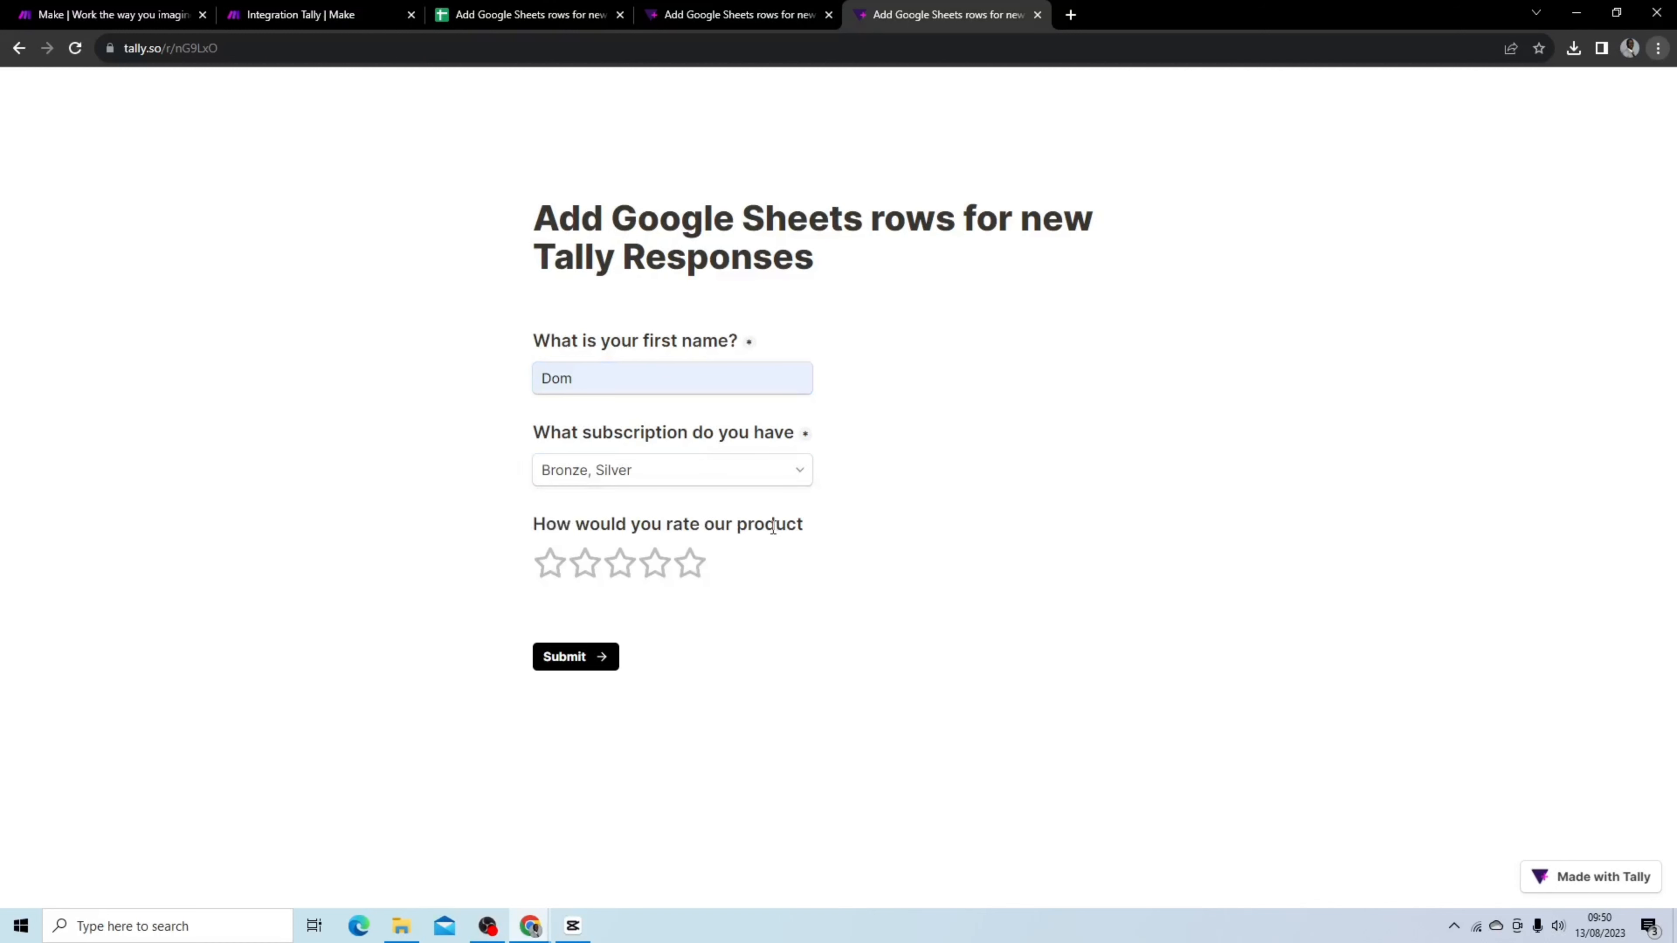
{"action": "left_click", "coordinate": [620, 563]}
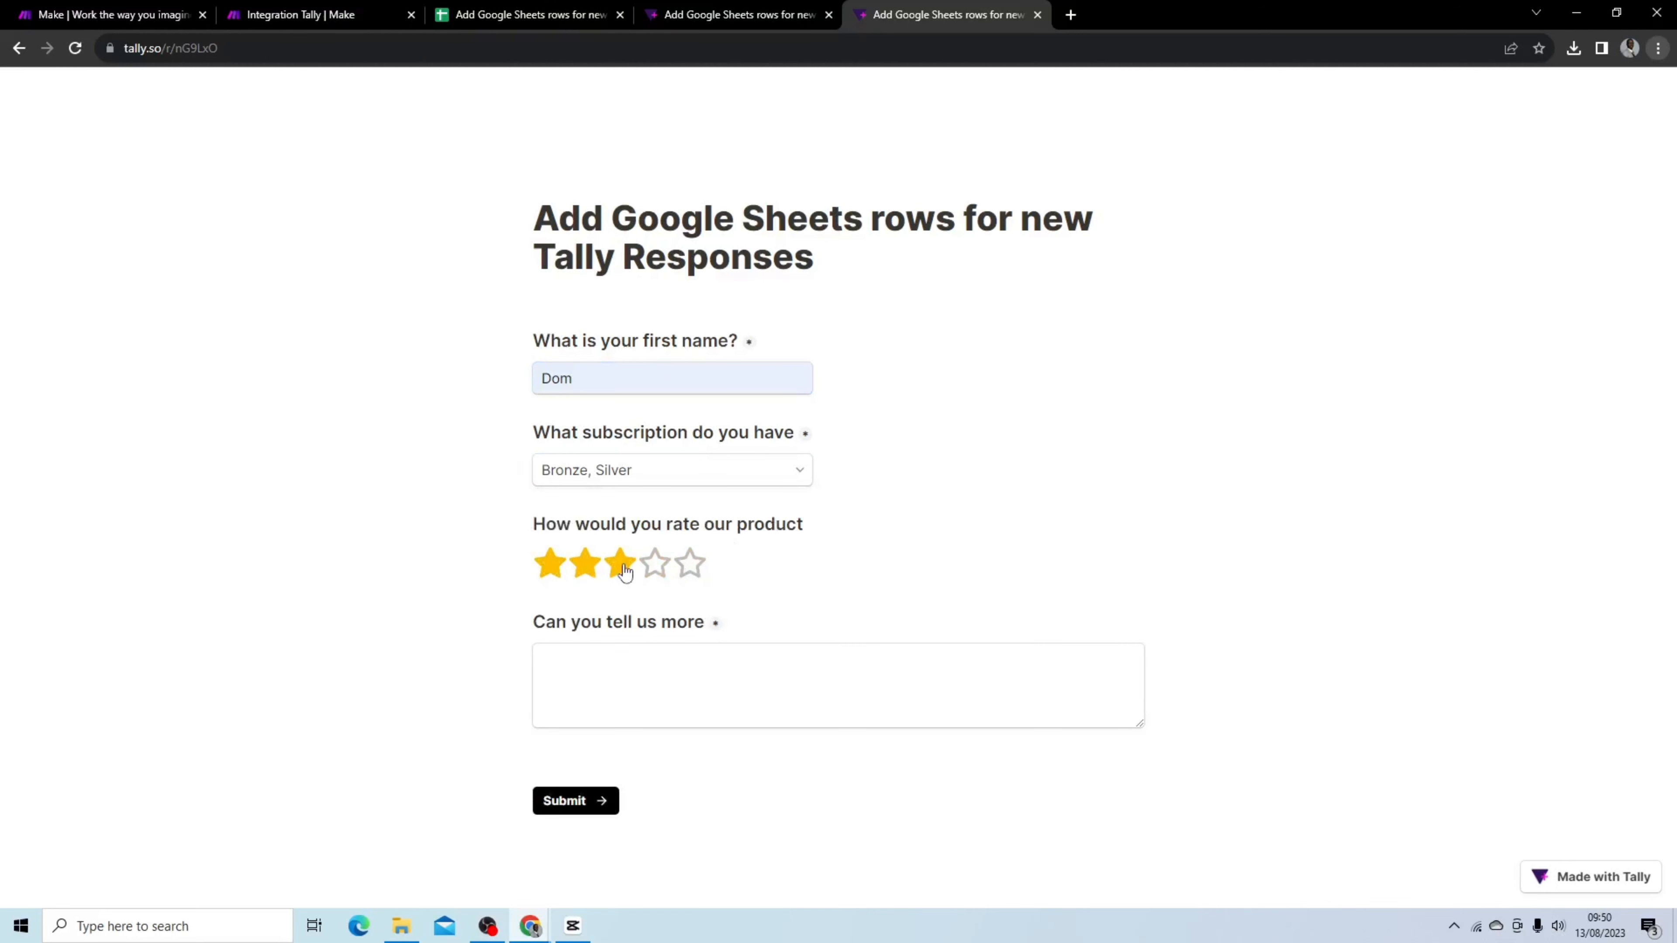
{"action": "left_click", "coordinate": [690, 563]}
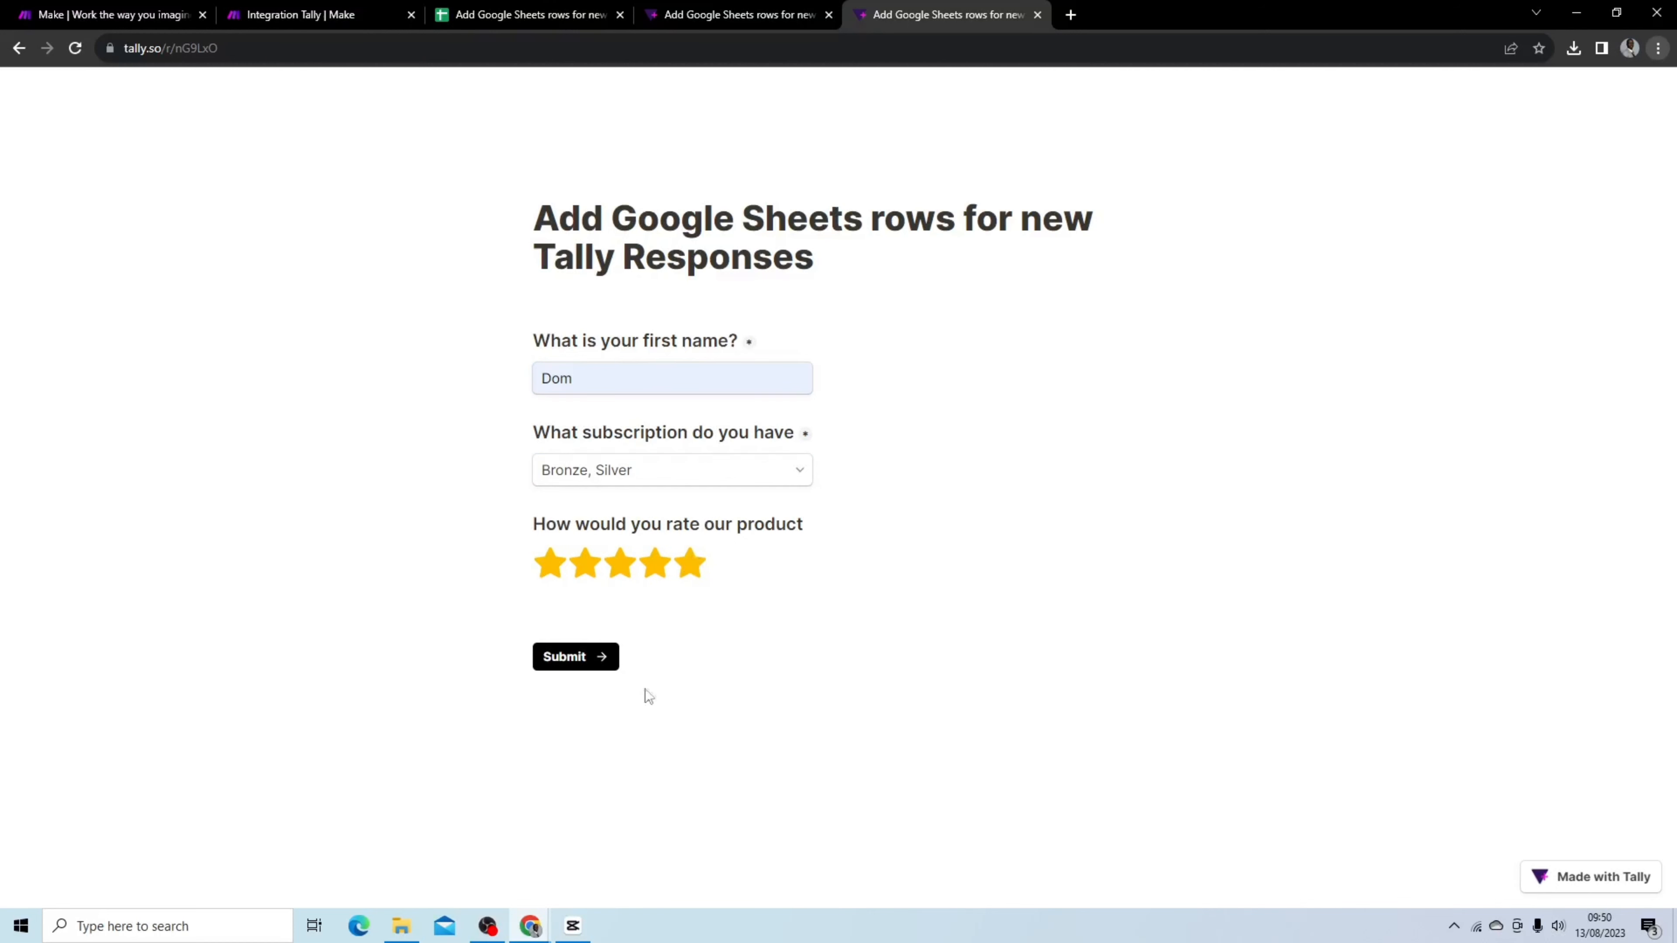
{"action": "left_click", "coordinate": [588, 661]}
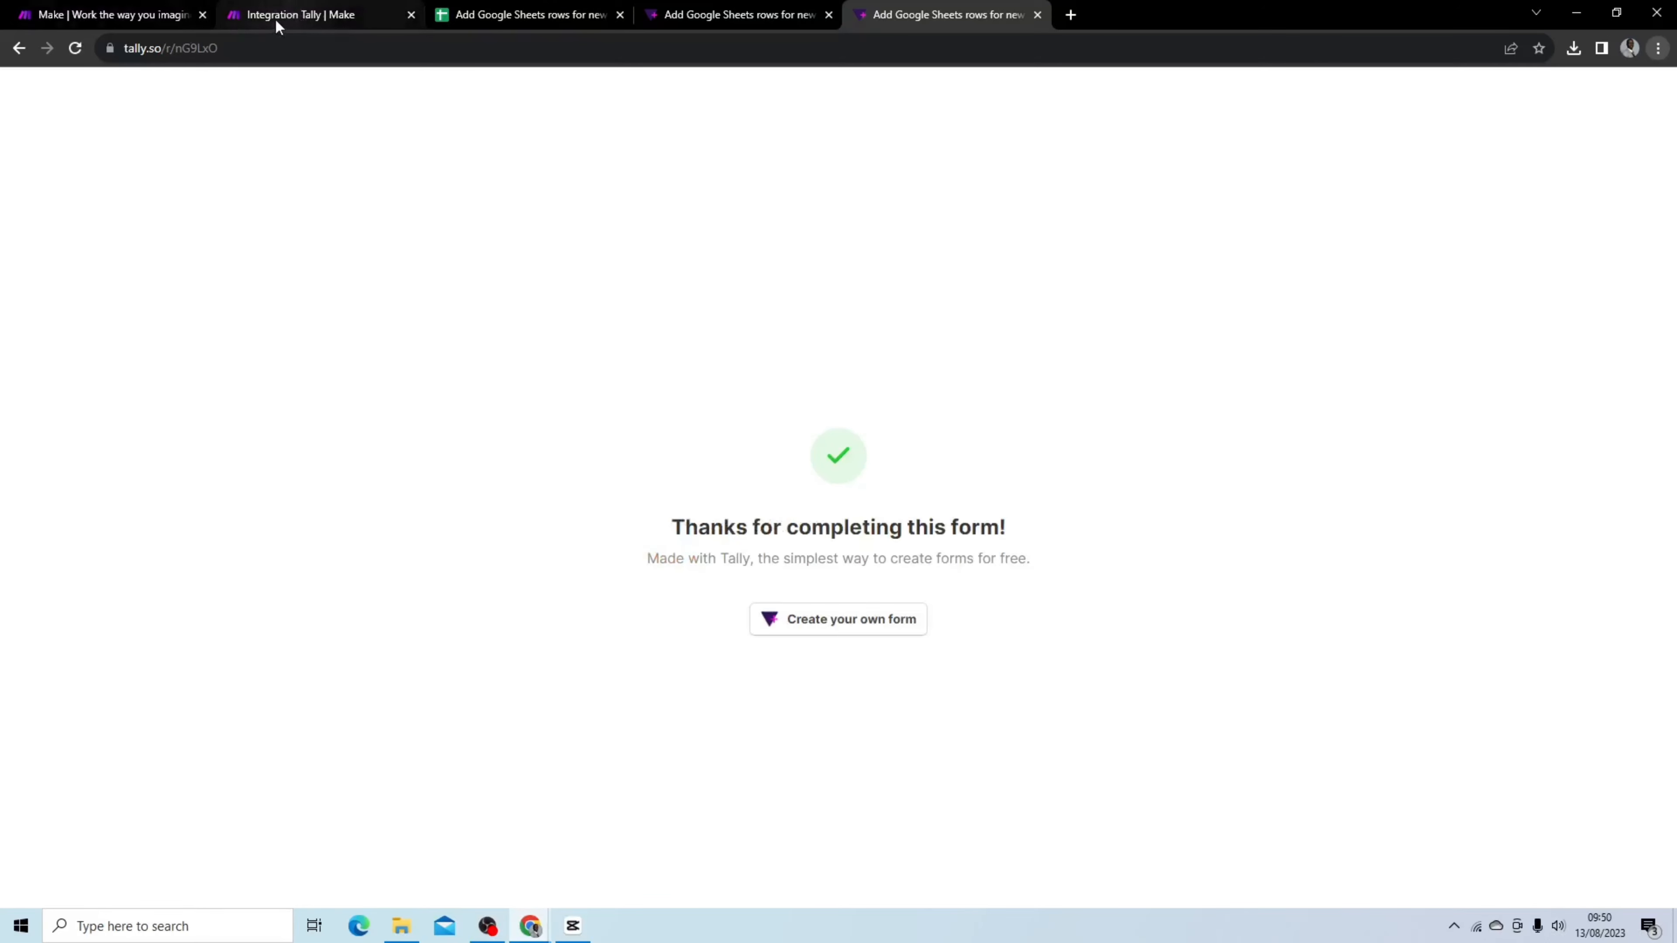
Run the scenario once, processing the existing data in the webhook queue
{"action": "left_click", "coordinate": [276, 18]}
{"action": "left_click", "coordinate": [165, 814]}
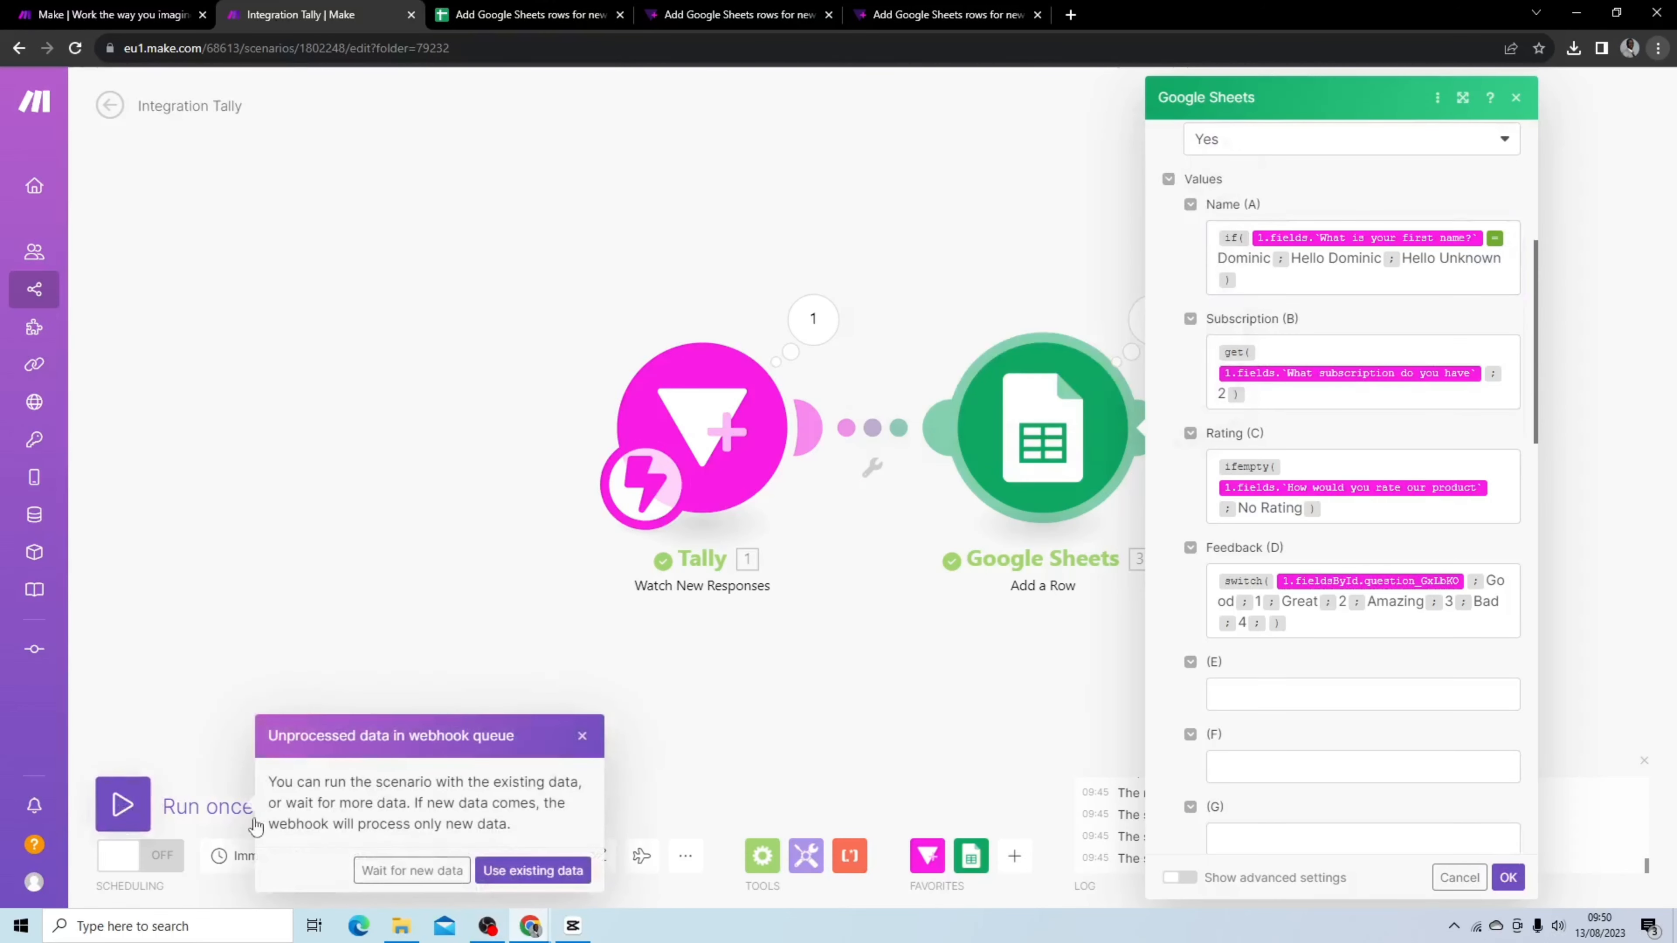
{"action": "left_click", "coordinate": [491, 870]}
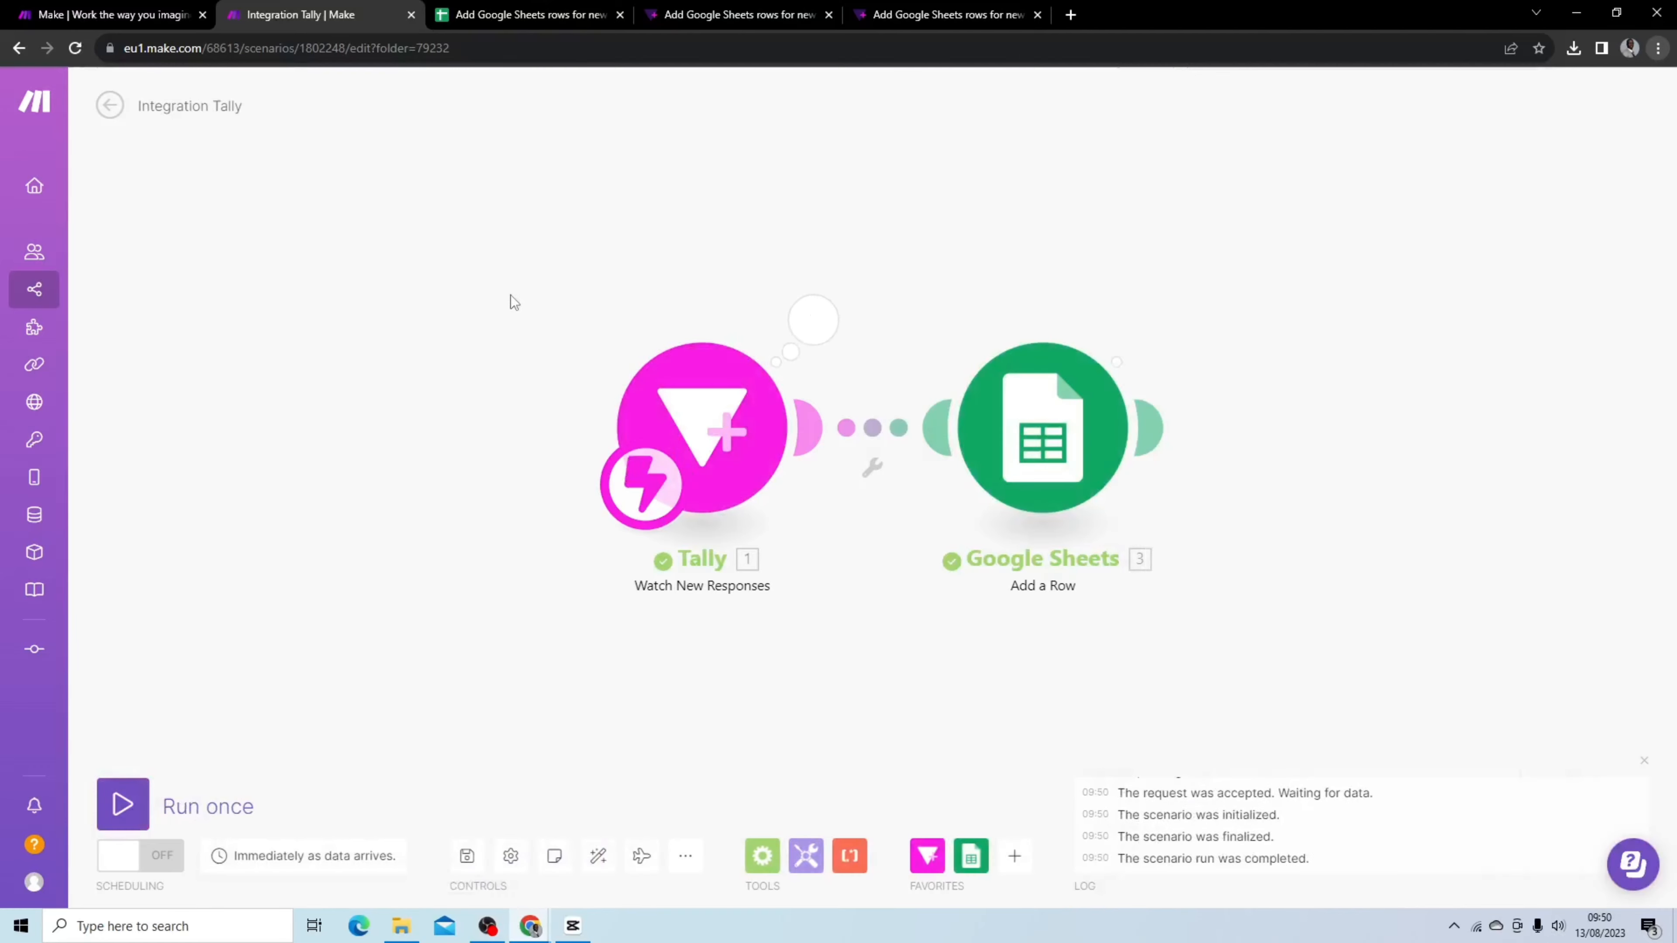
Examine the newest row in the Responses sheet and the Tally module's output fields from the run
{"action": "left_click", "coordinate": [516, 16]}
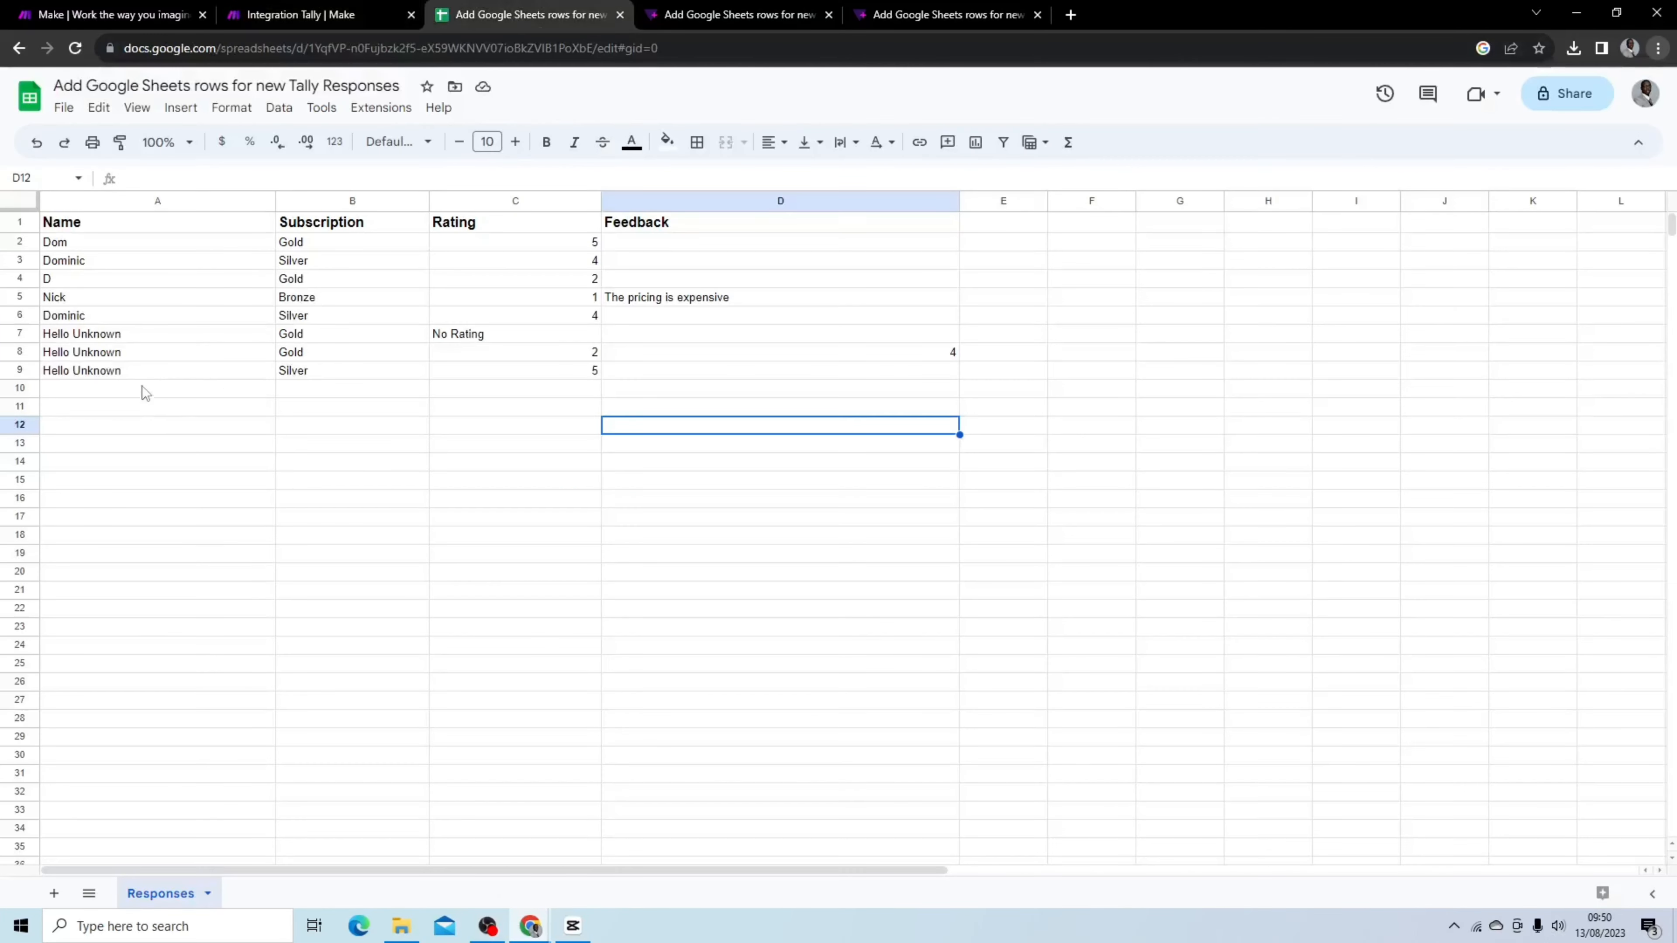
{"action": "left_click", "coordinate": [102, 374]}
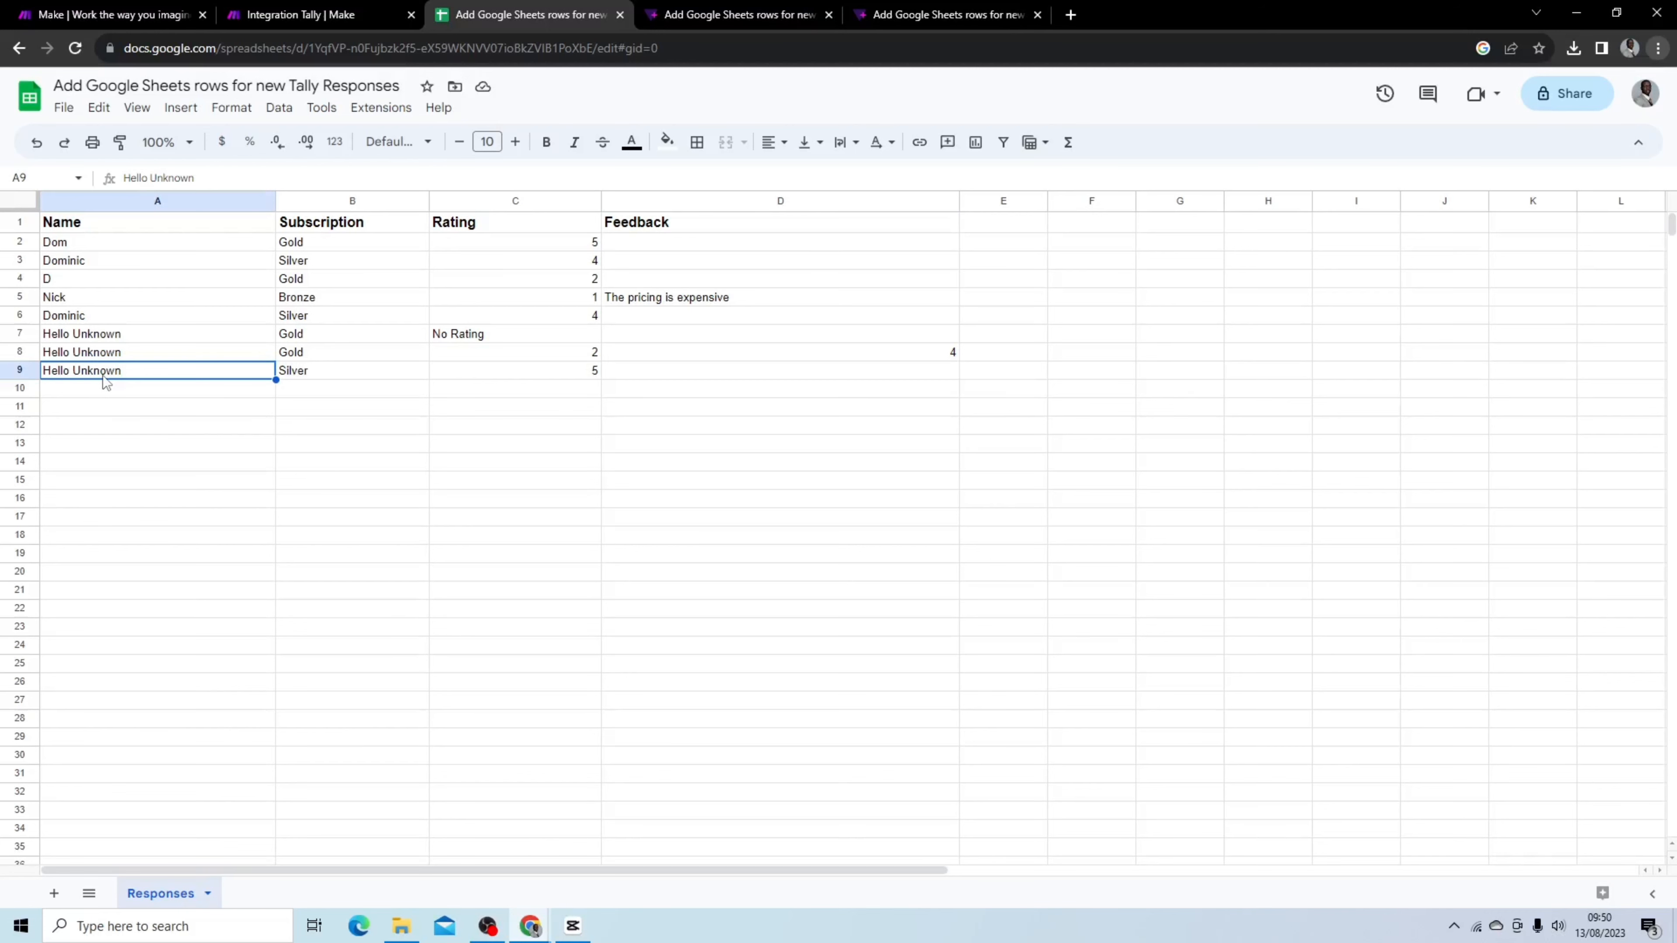
{"action": "left_click", "coordinate": [278, 16]}
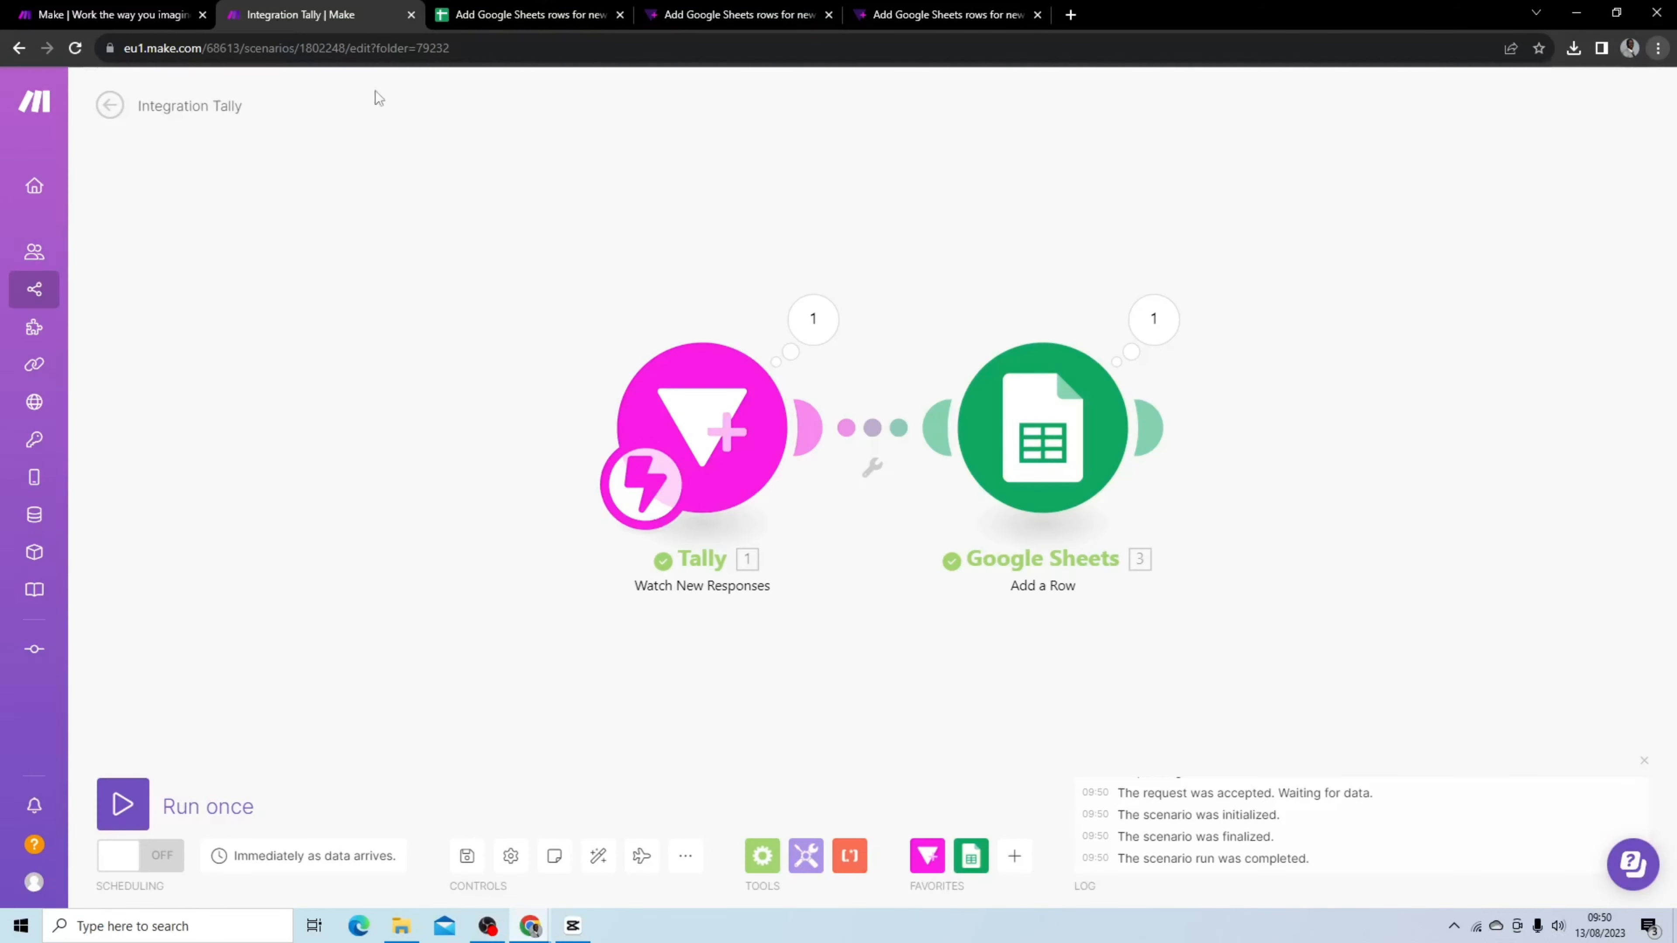
{"action": "left_click", "coordinate": [805, 319]}
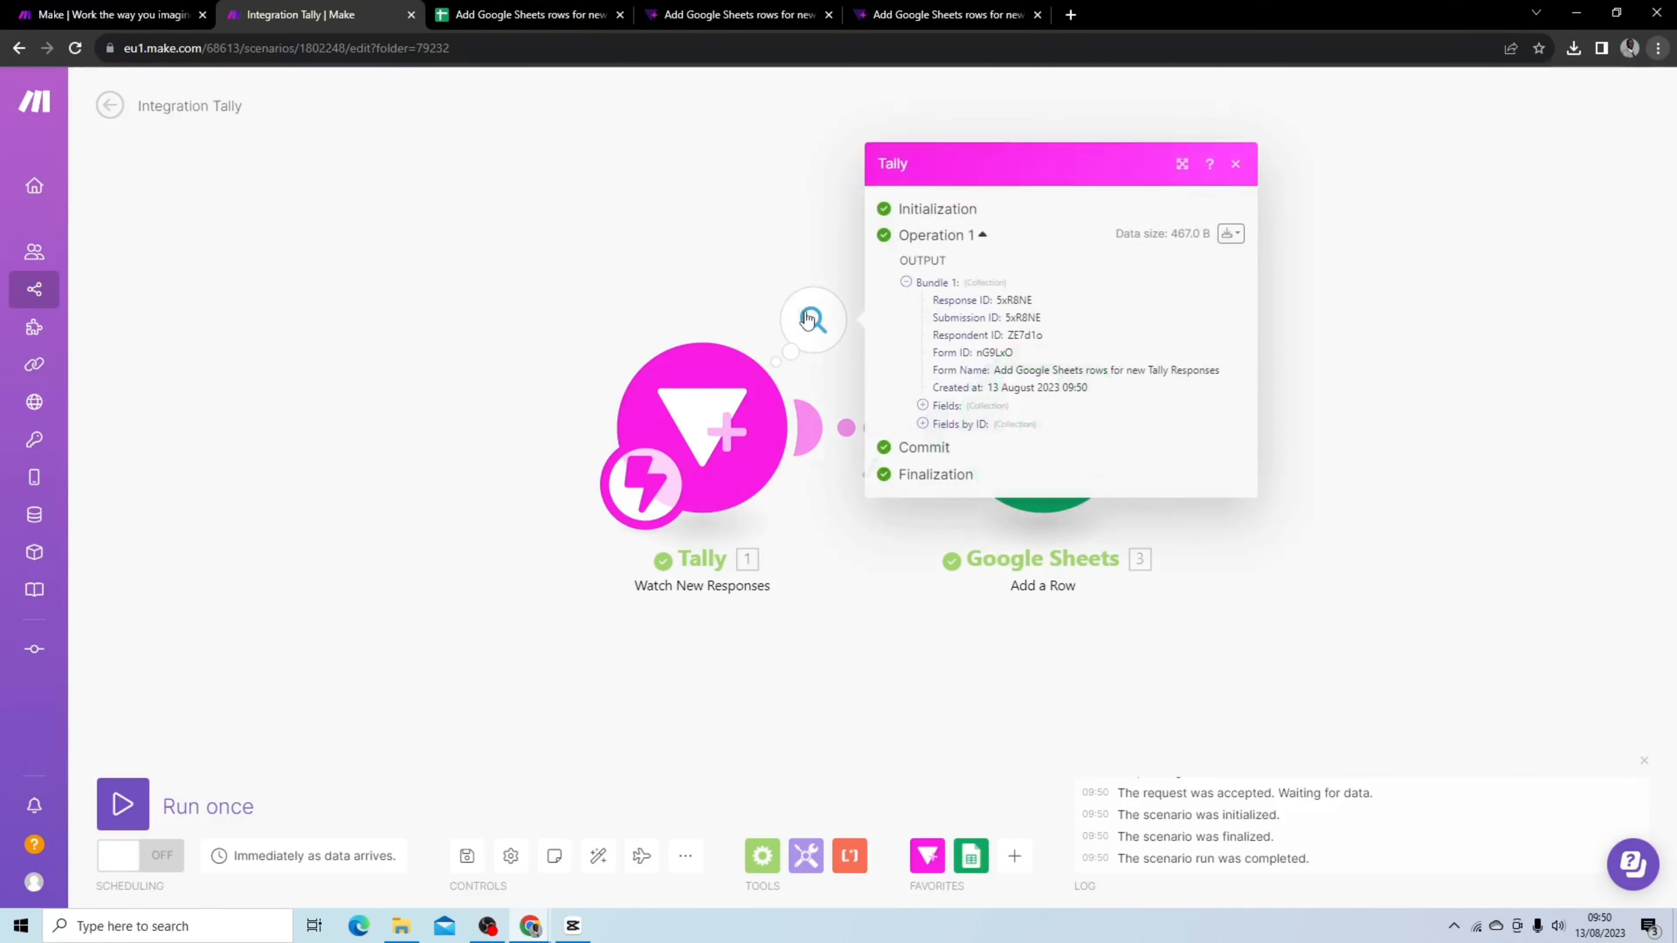
{"action": "left_click", "coordinate": [931, 410]}
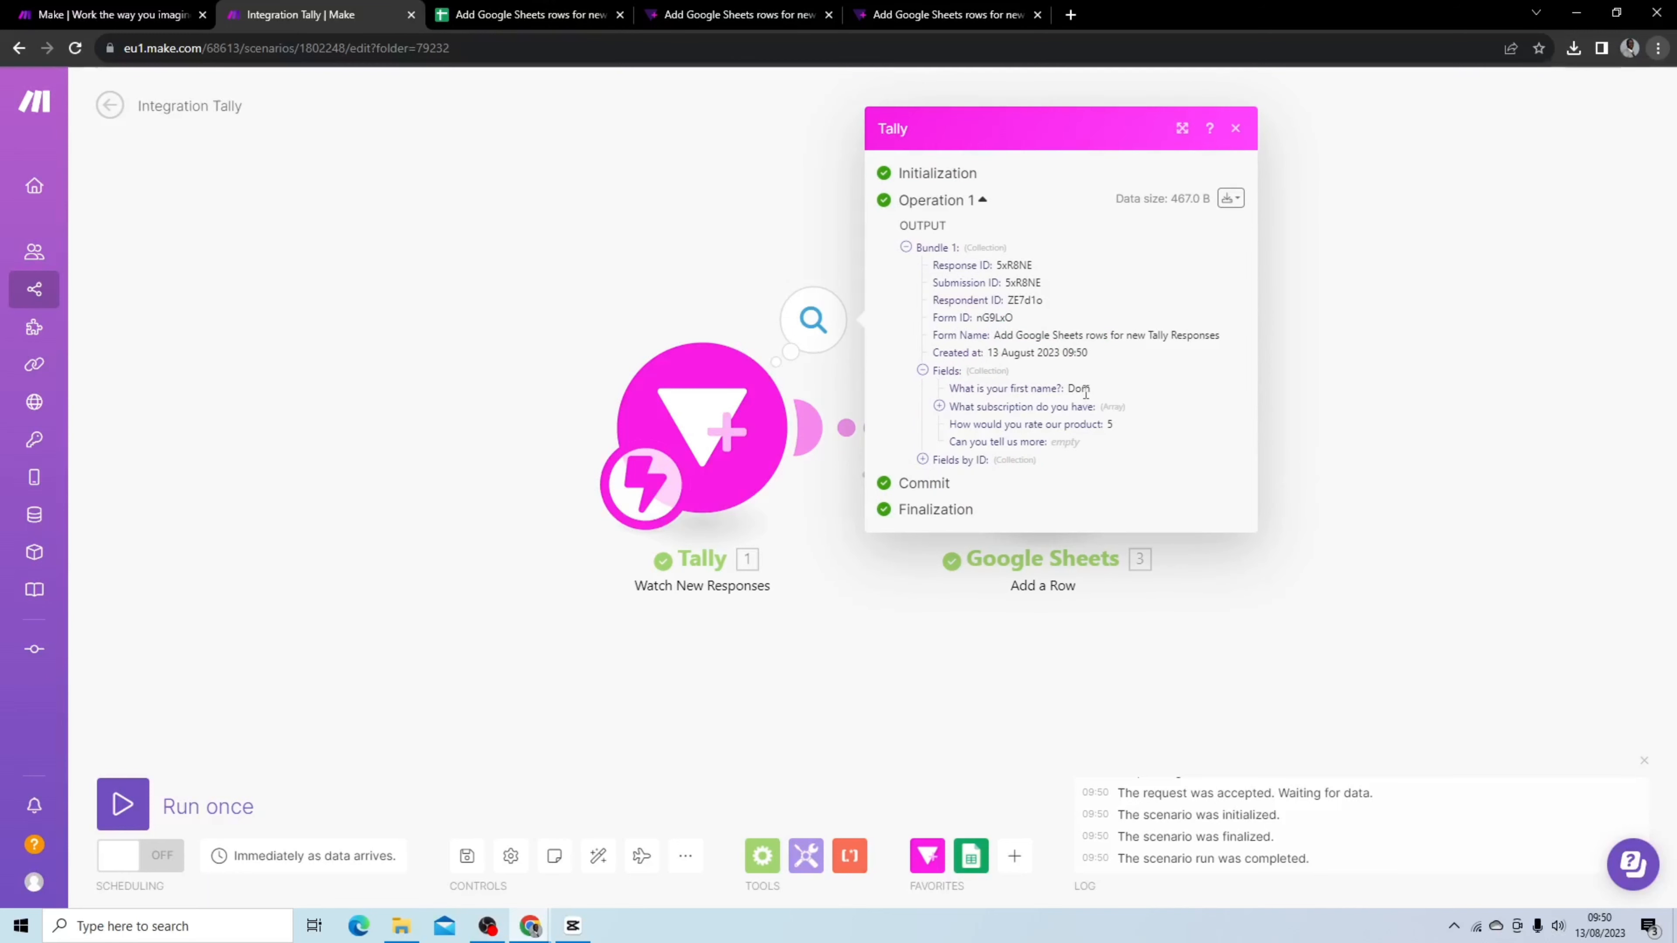
{"action": "left_click", "coordinate": [867, 588]}
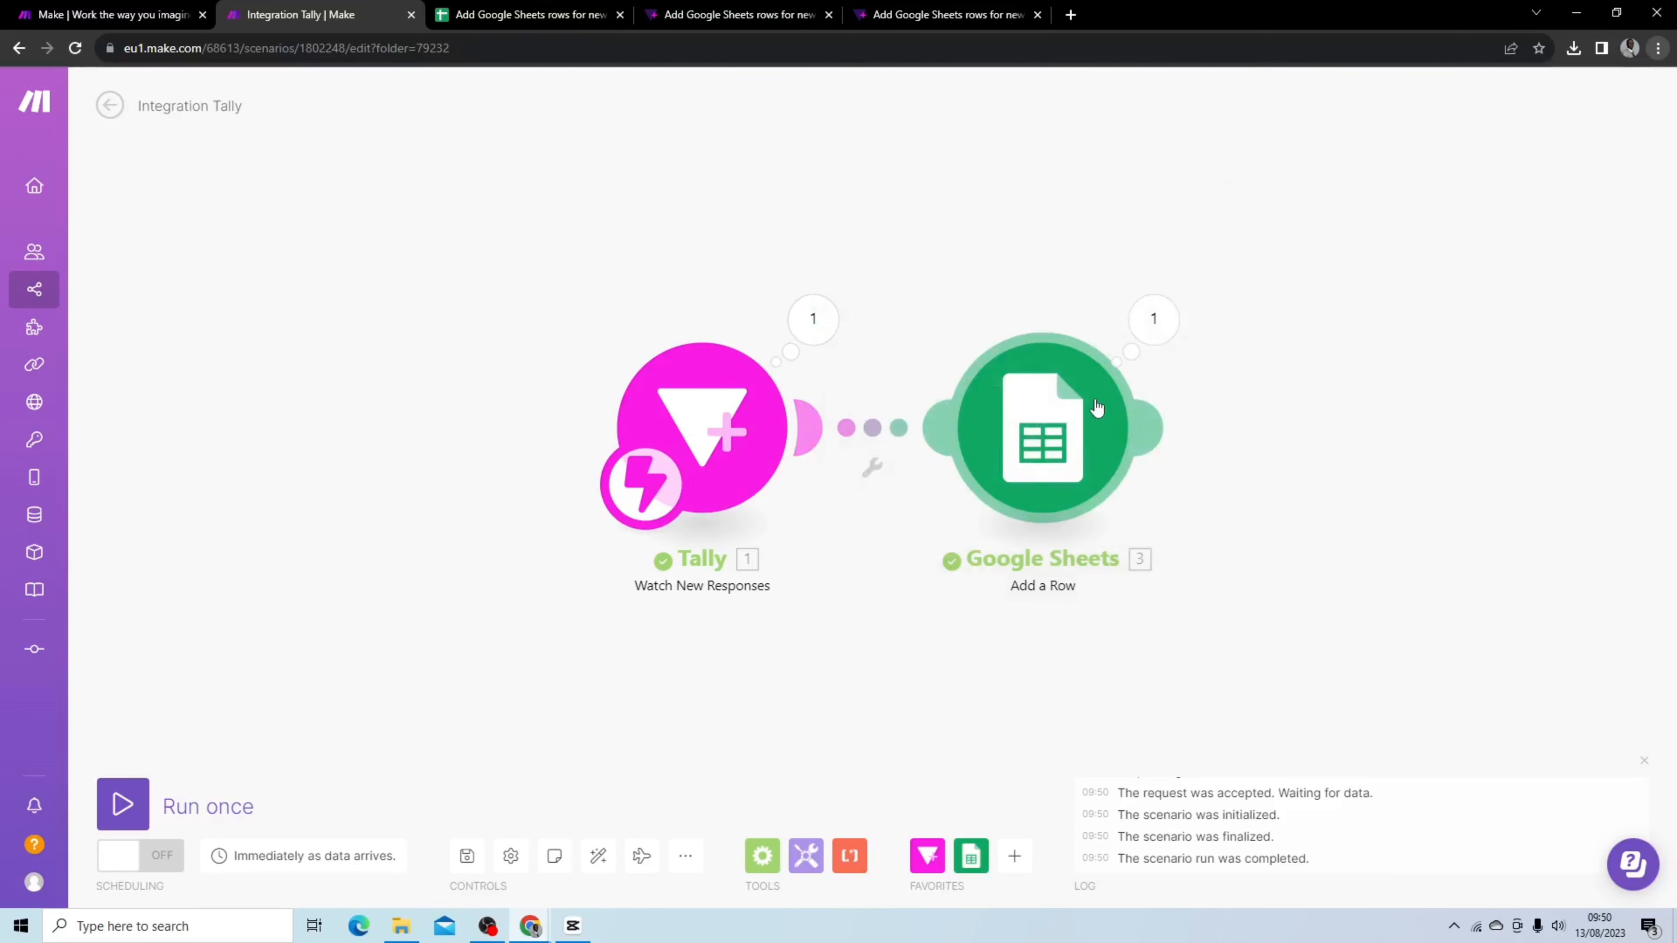
Reopen the Google Sheets module to review the Subscription column expression
{"action": "left_click", "coordinate": [1043, 429]}
{"action": "scroll", "coordinate": [1166, 585], "scroll_direction": "down", "scroll_amount": 5}
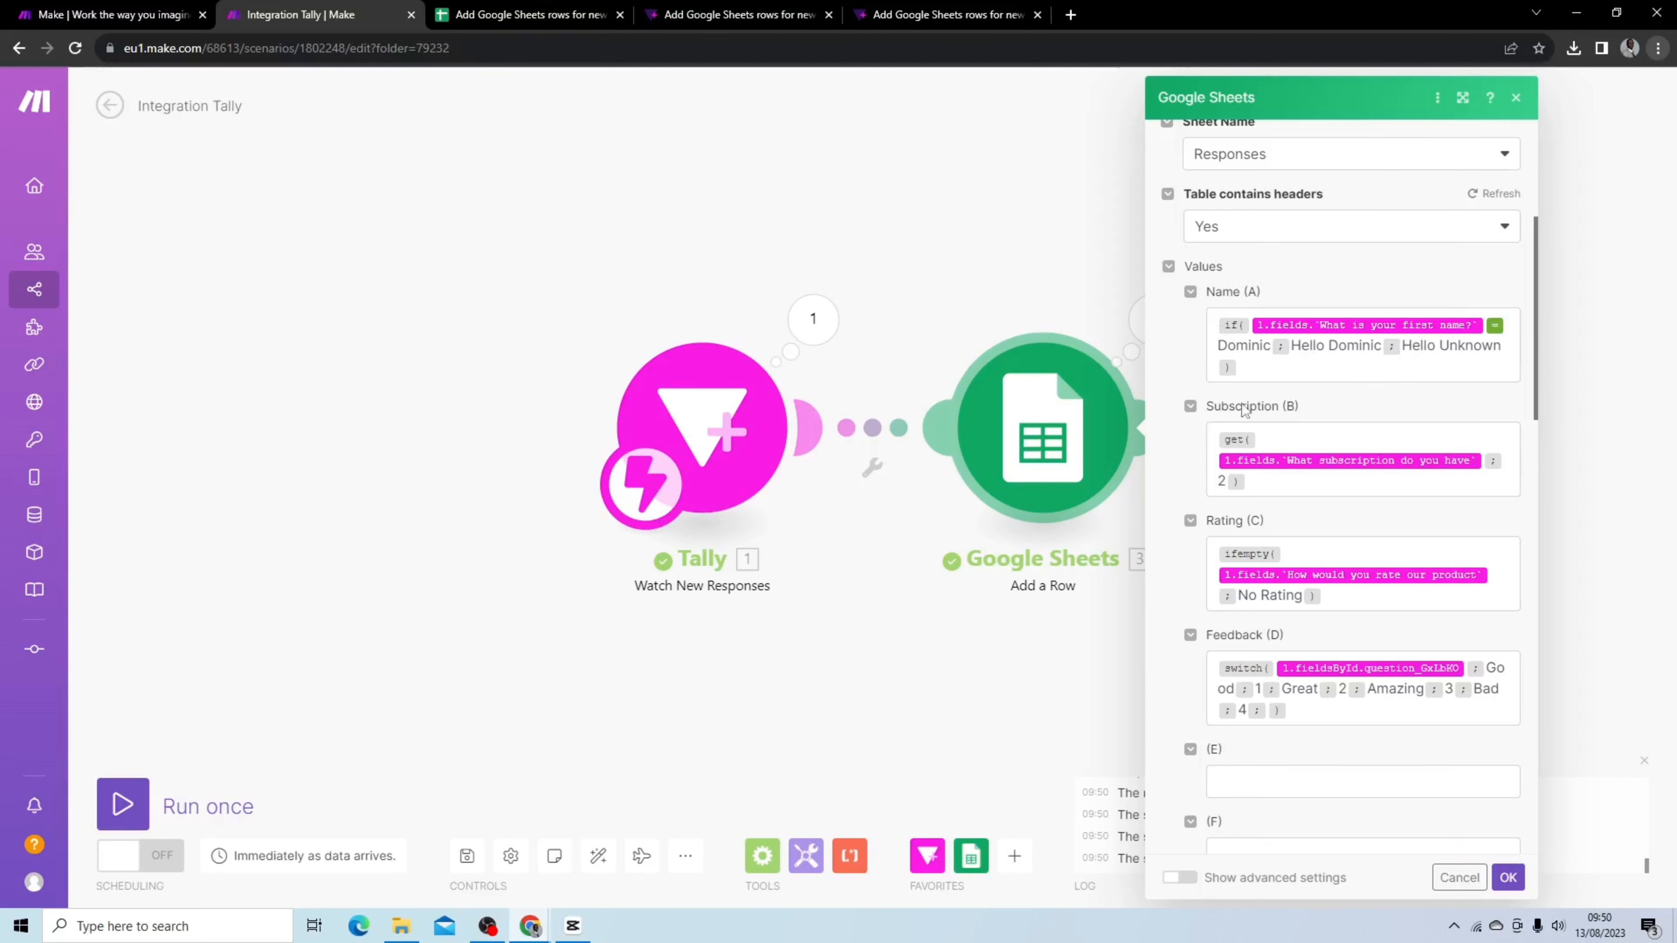
{"action": "scroll", "coordinate": [1276, 385], "scroll_direction": "down", "scroll_amount": 1}
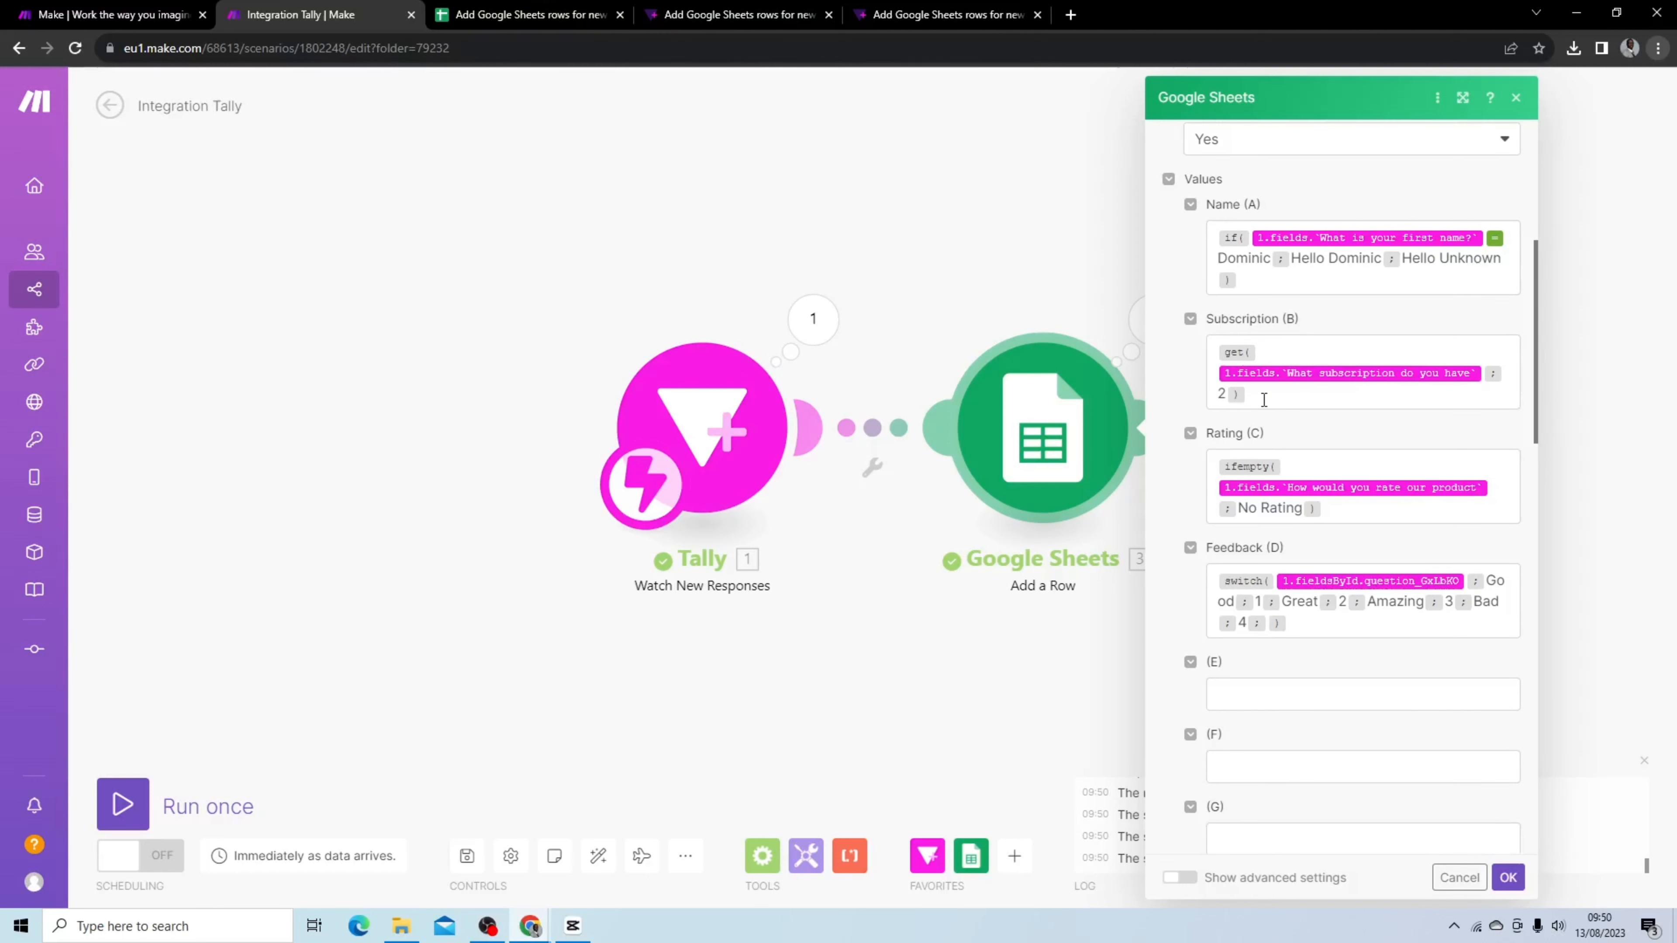
Reload the Tally form to view its subscription options, and reopen the Tally module's run output
{"action": "left_click", "coordinate": [951, 15]}
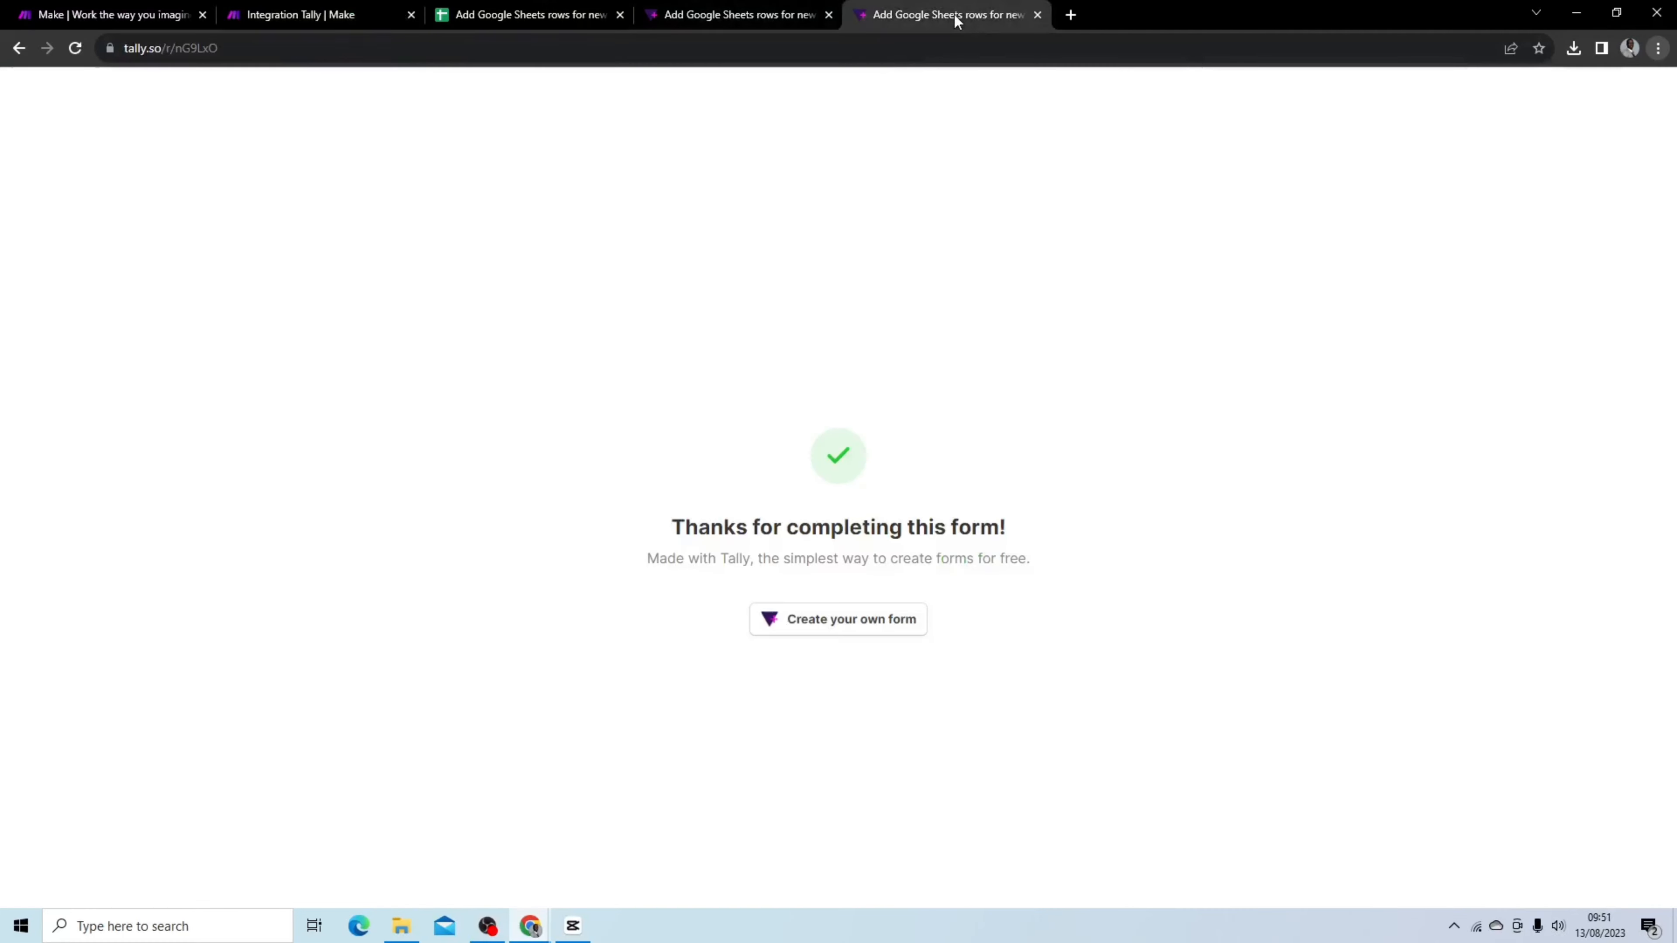
{"action": "left_click", "coordinate": [75, 48]}
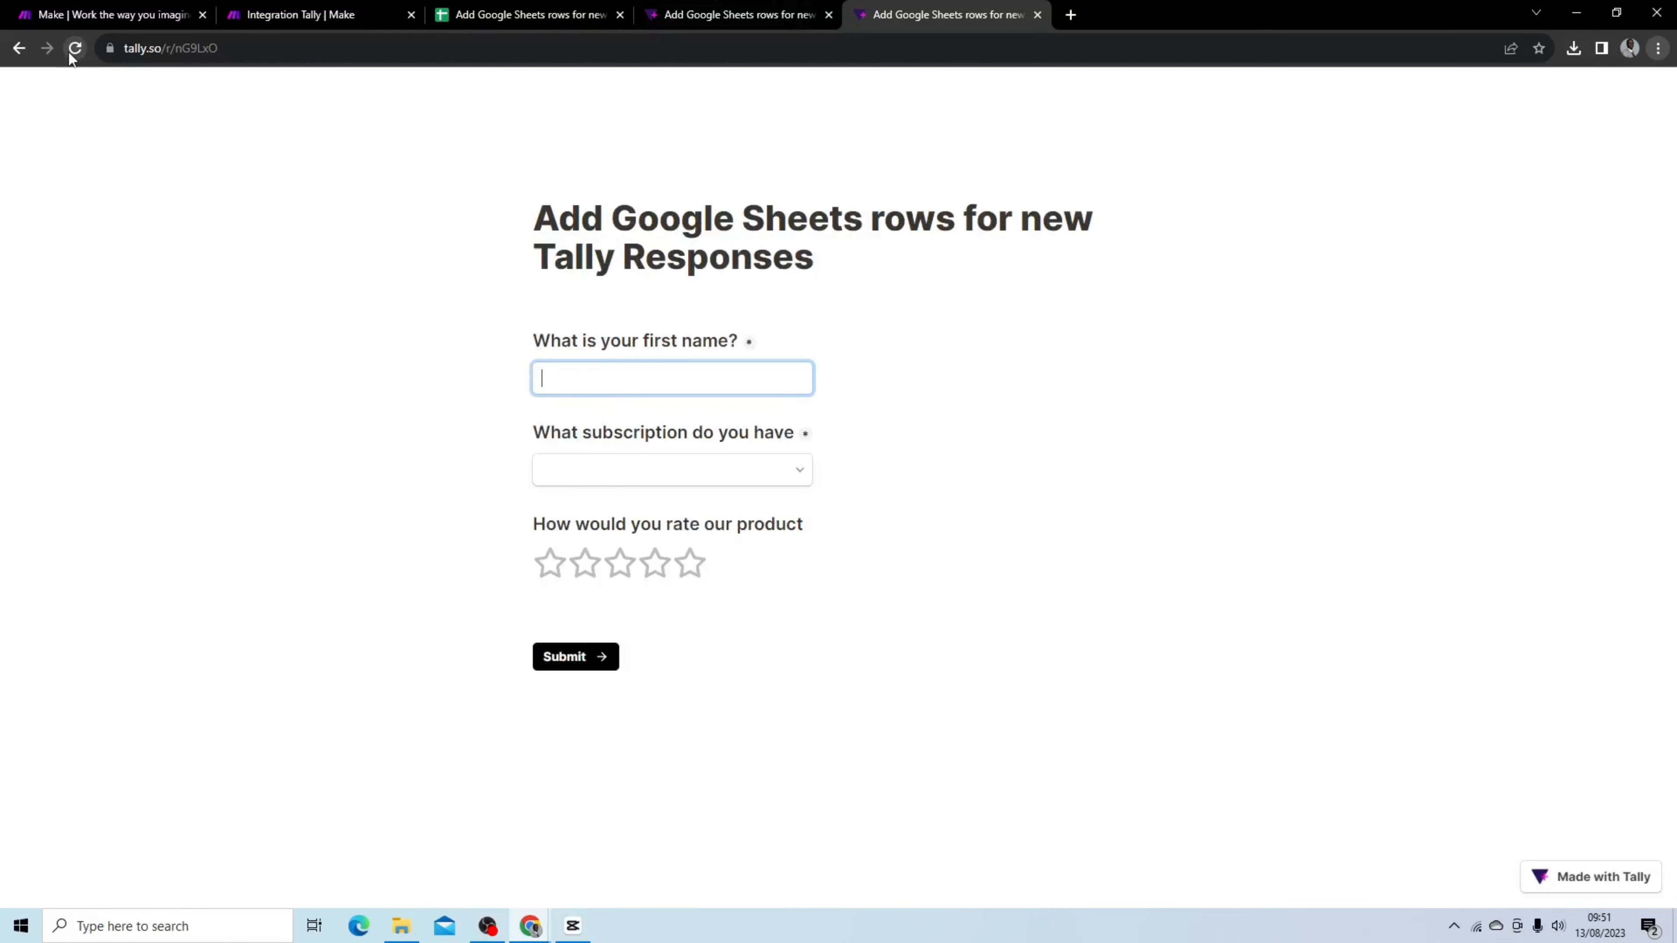
{"action": "left_click", "coordinate": [793, 464]}
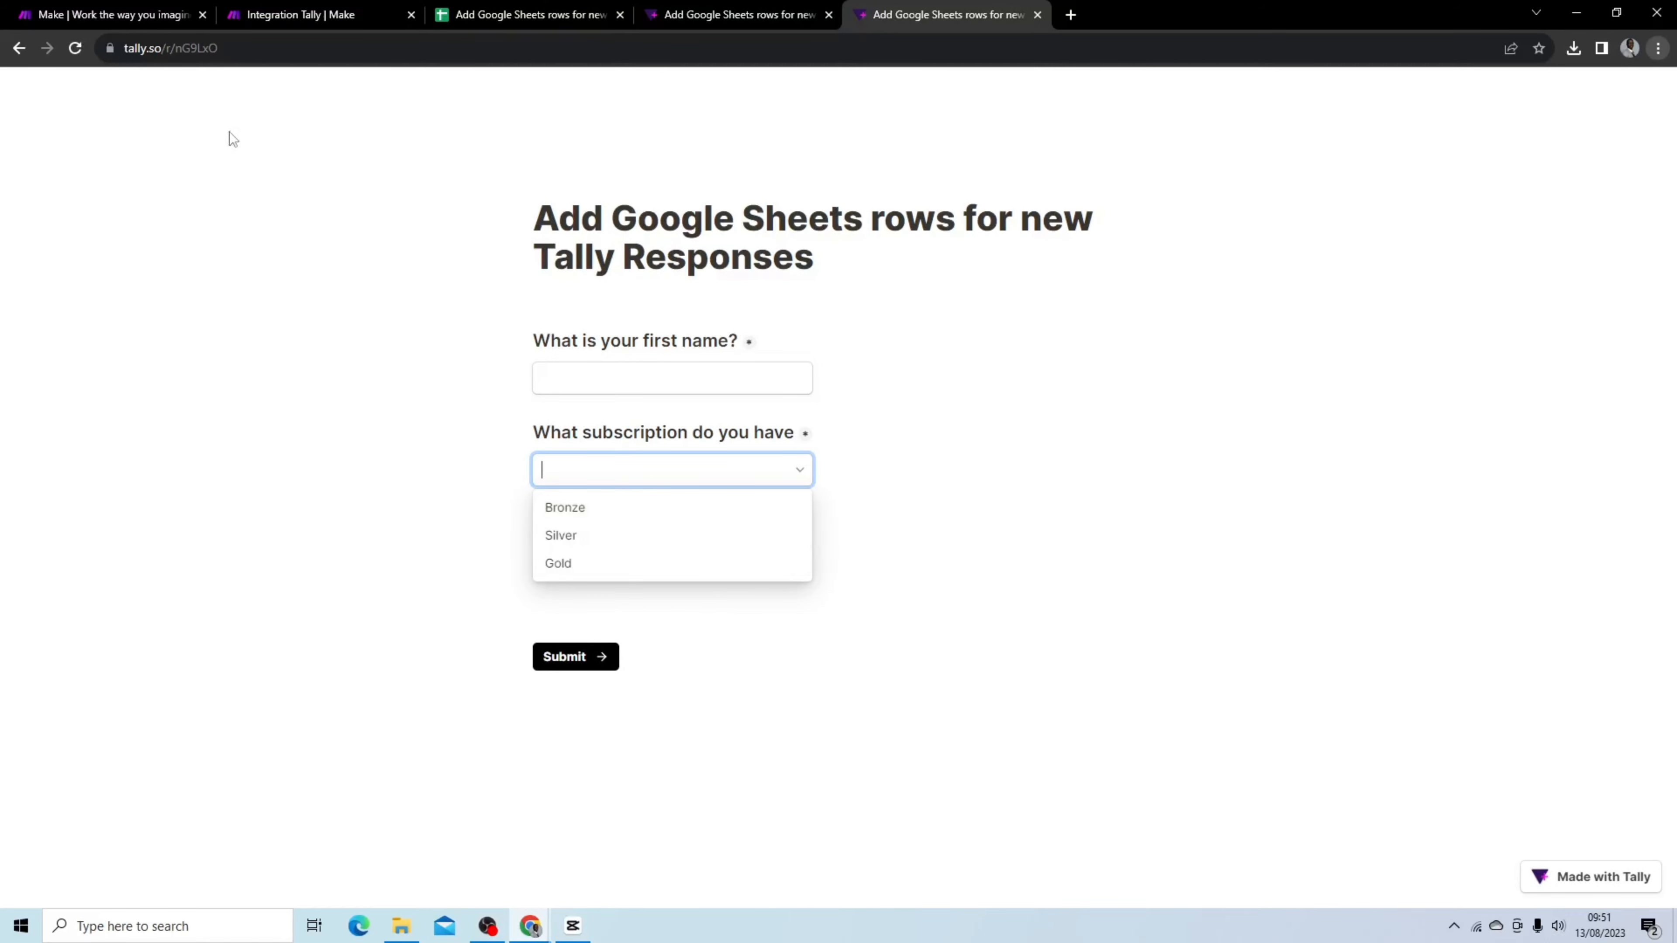
{"action": "left_click", "coordinate": [317, 15]}
{"action": "left_click", "coordinate": [813, 319]}
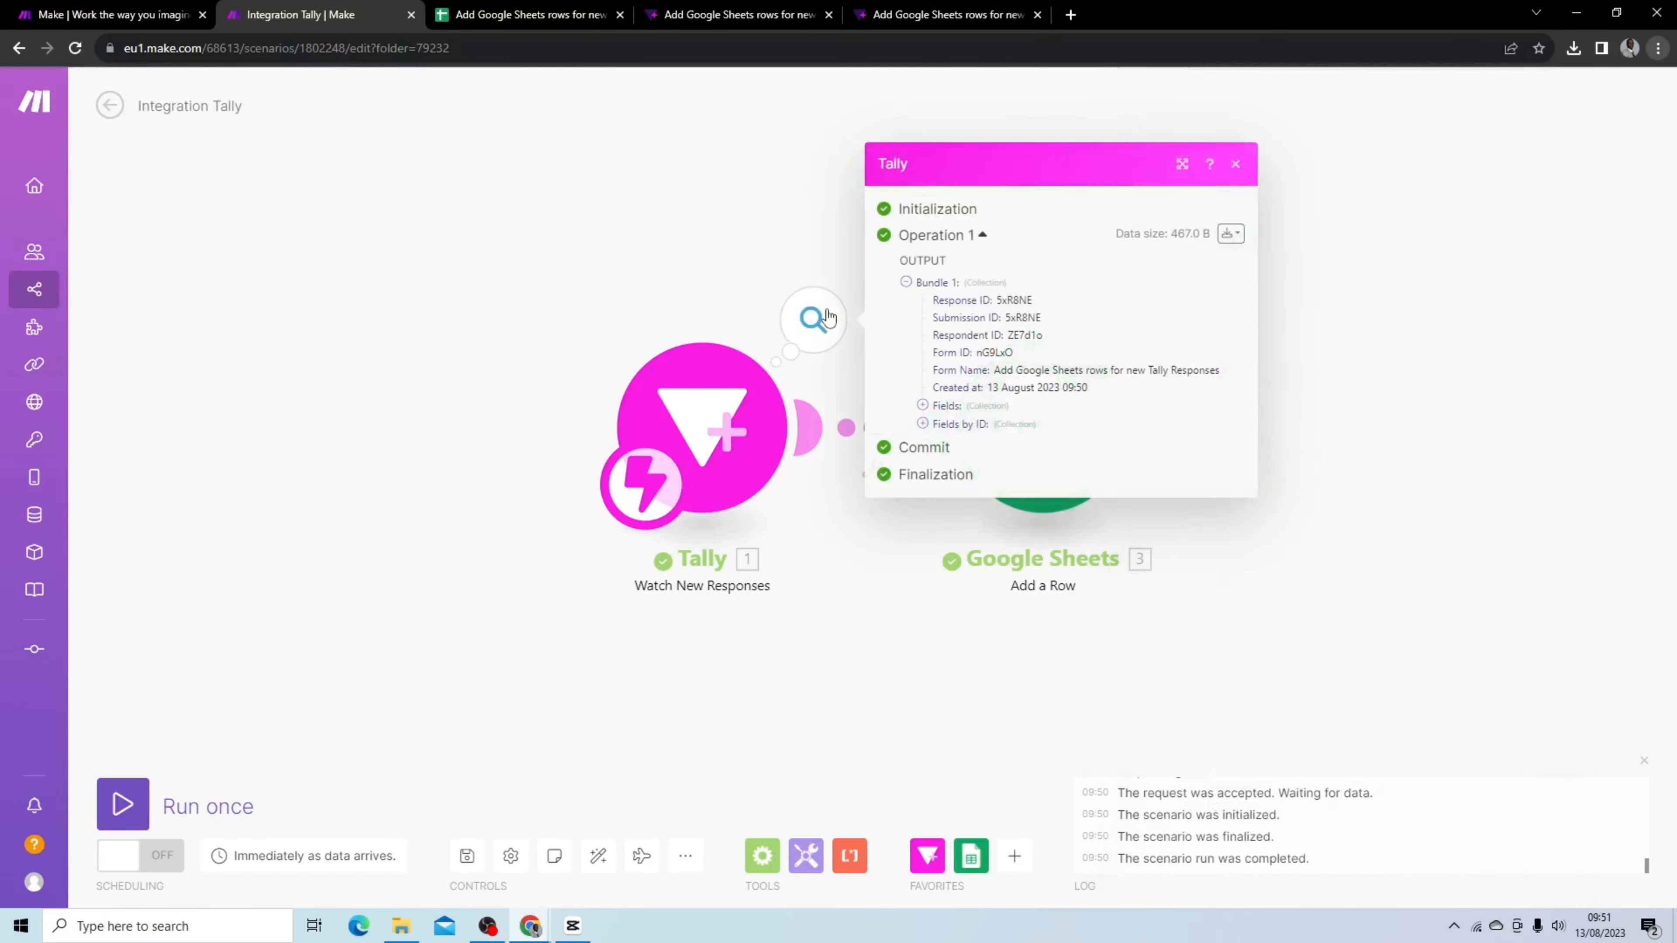
Expand the Fields collection and the subscription array in the Tally module's run output
{"action": "left_click", "coordinate": [922, 405]}
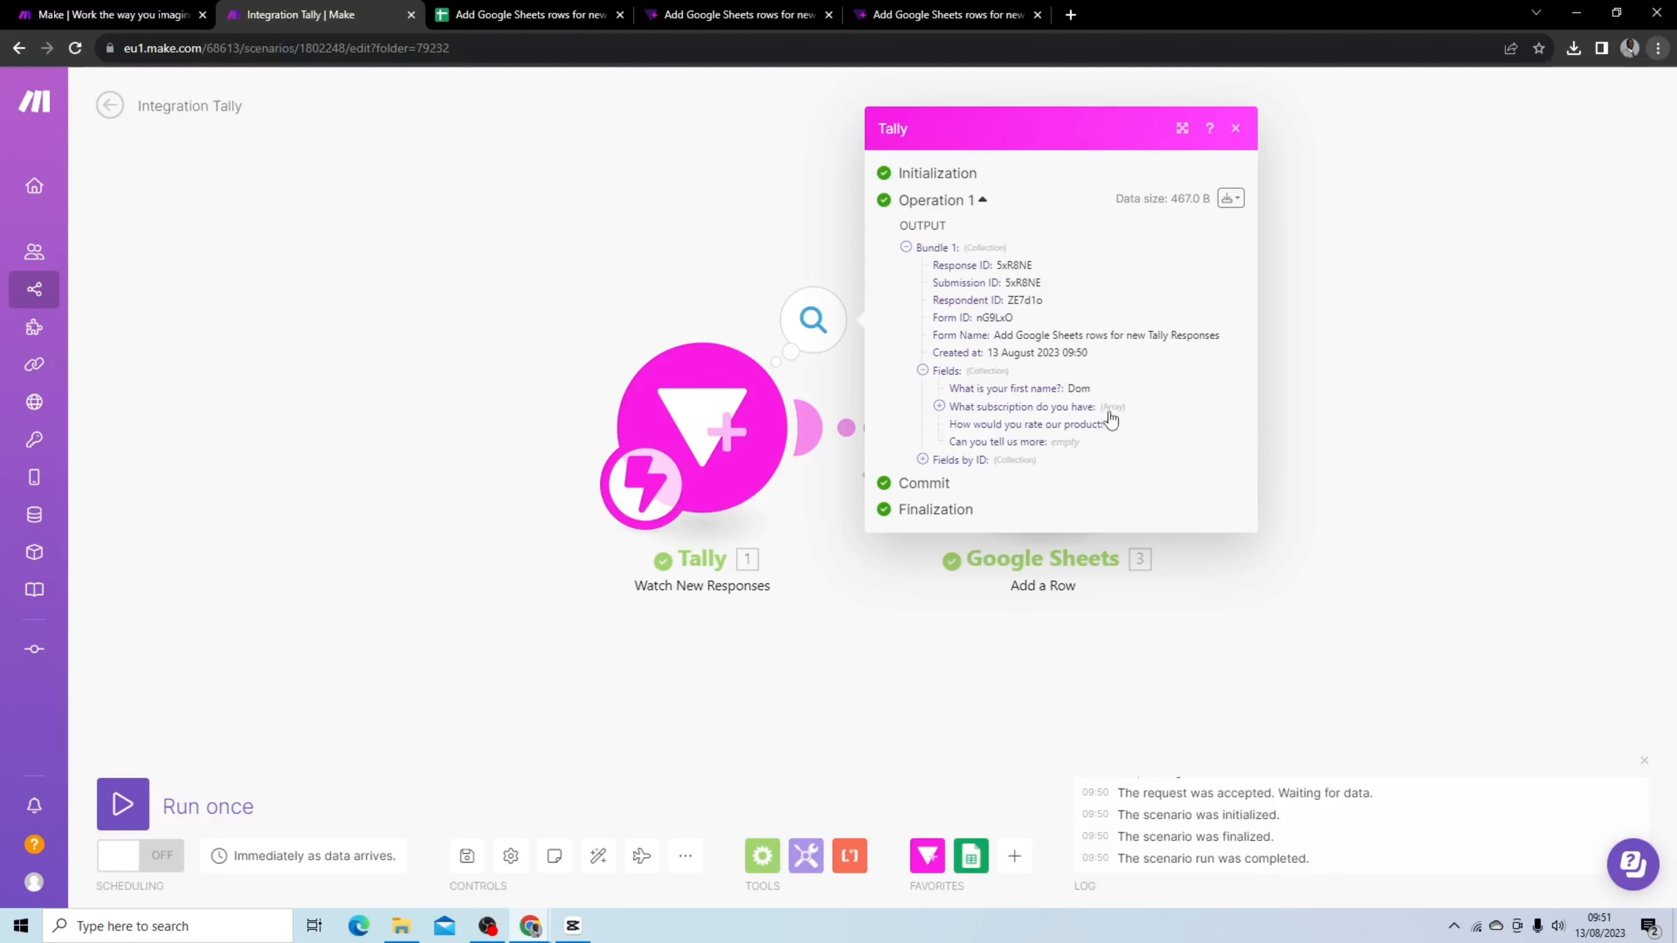
{"action": "left_click", "coordinate": [939, 406]}
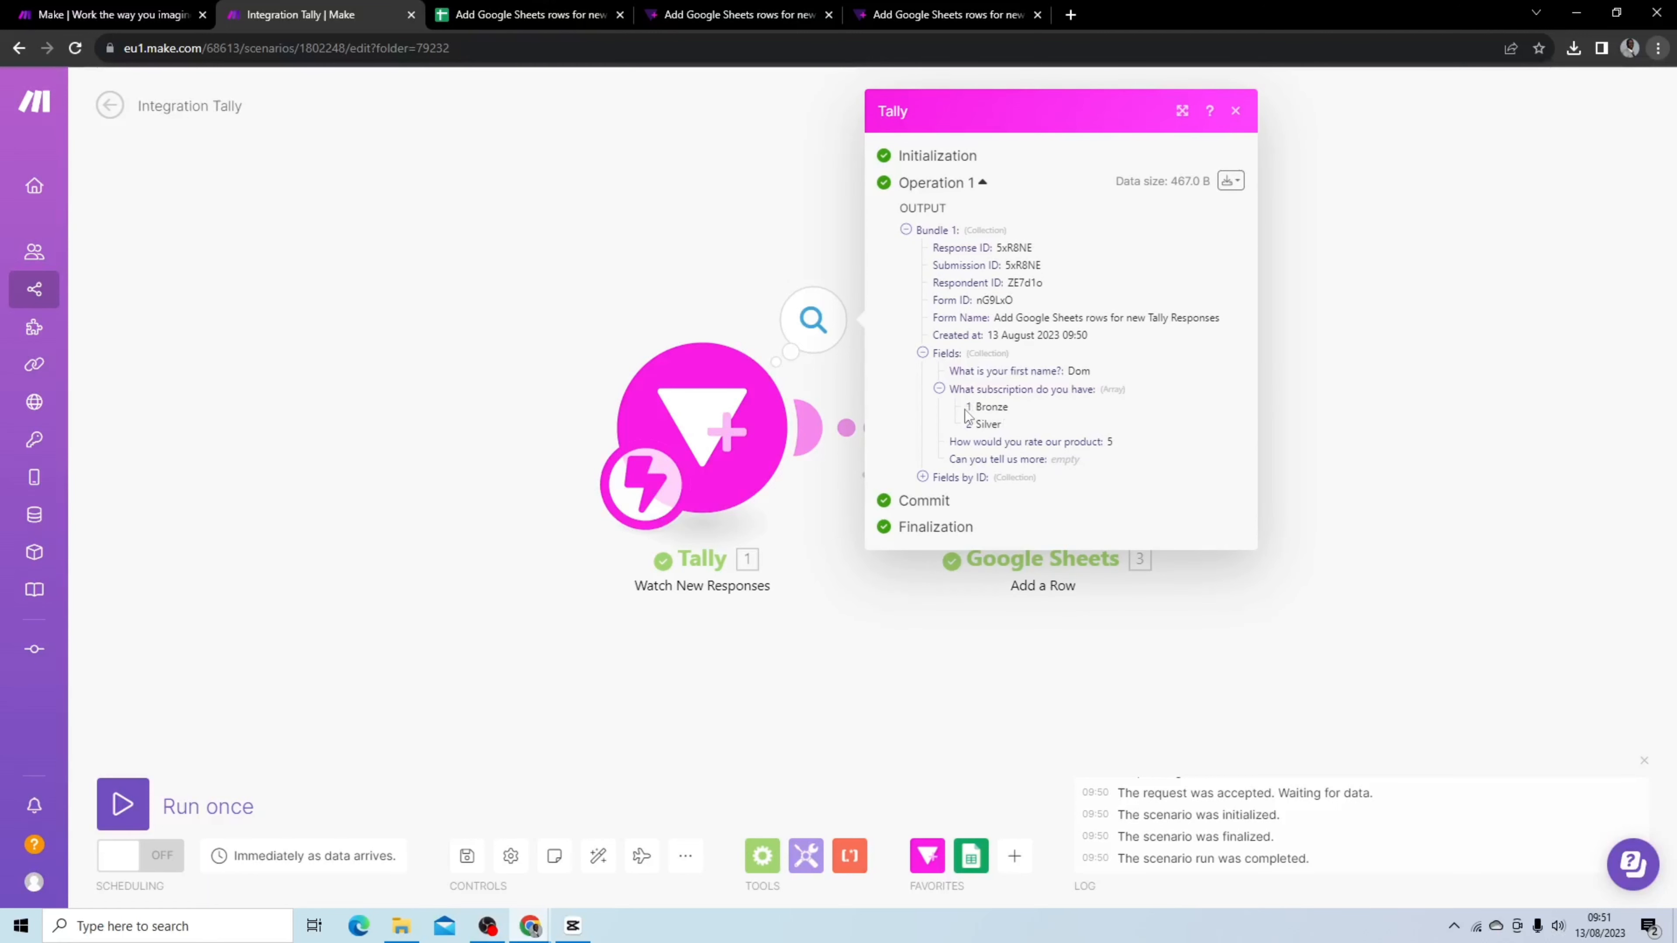
{"action": "left_click", "coordinate": [1093, 625]}
Open the Google Sheets module and review the help for the get function used in the Subscription expression
{"action": "left_click", "coordinate": [1109, 456]}
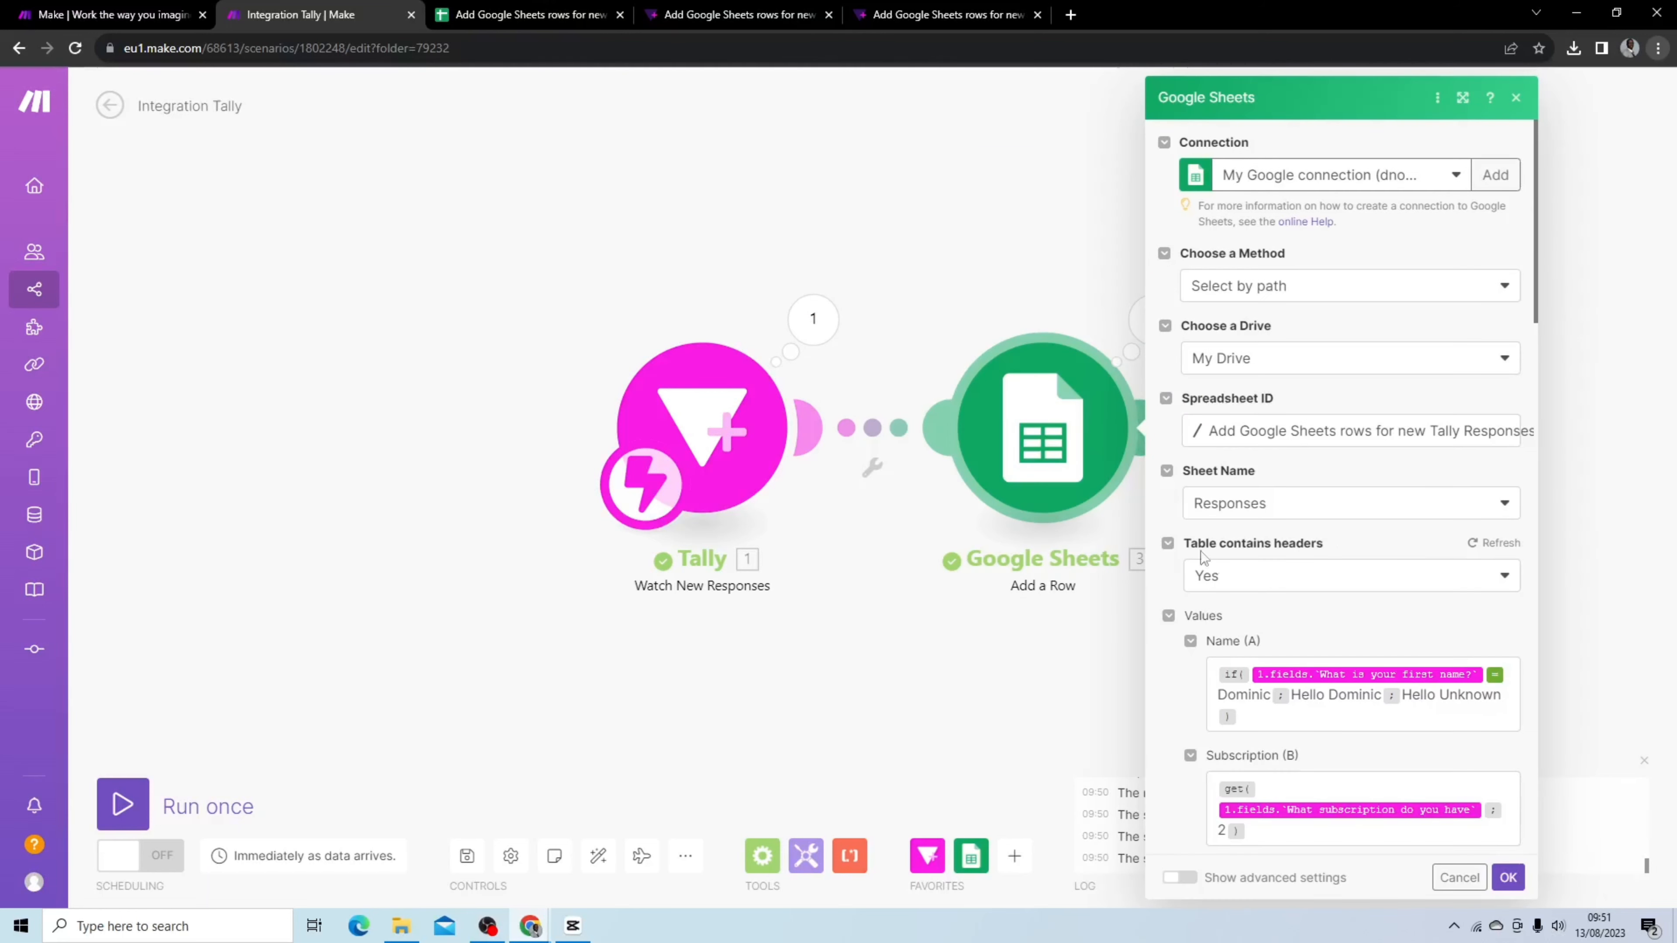
{"action": "scroll", "coordinate": [1200, 555], "scroll_direction": "down", "scroll_amount": 5}
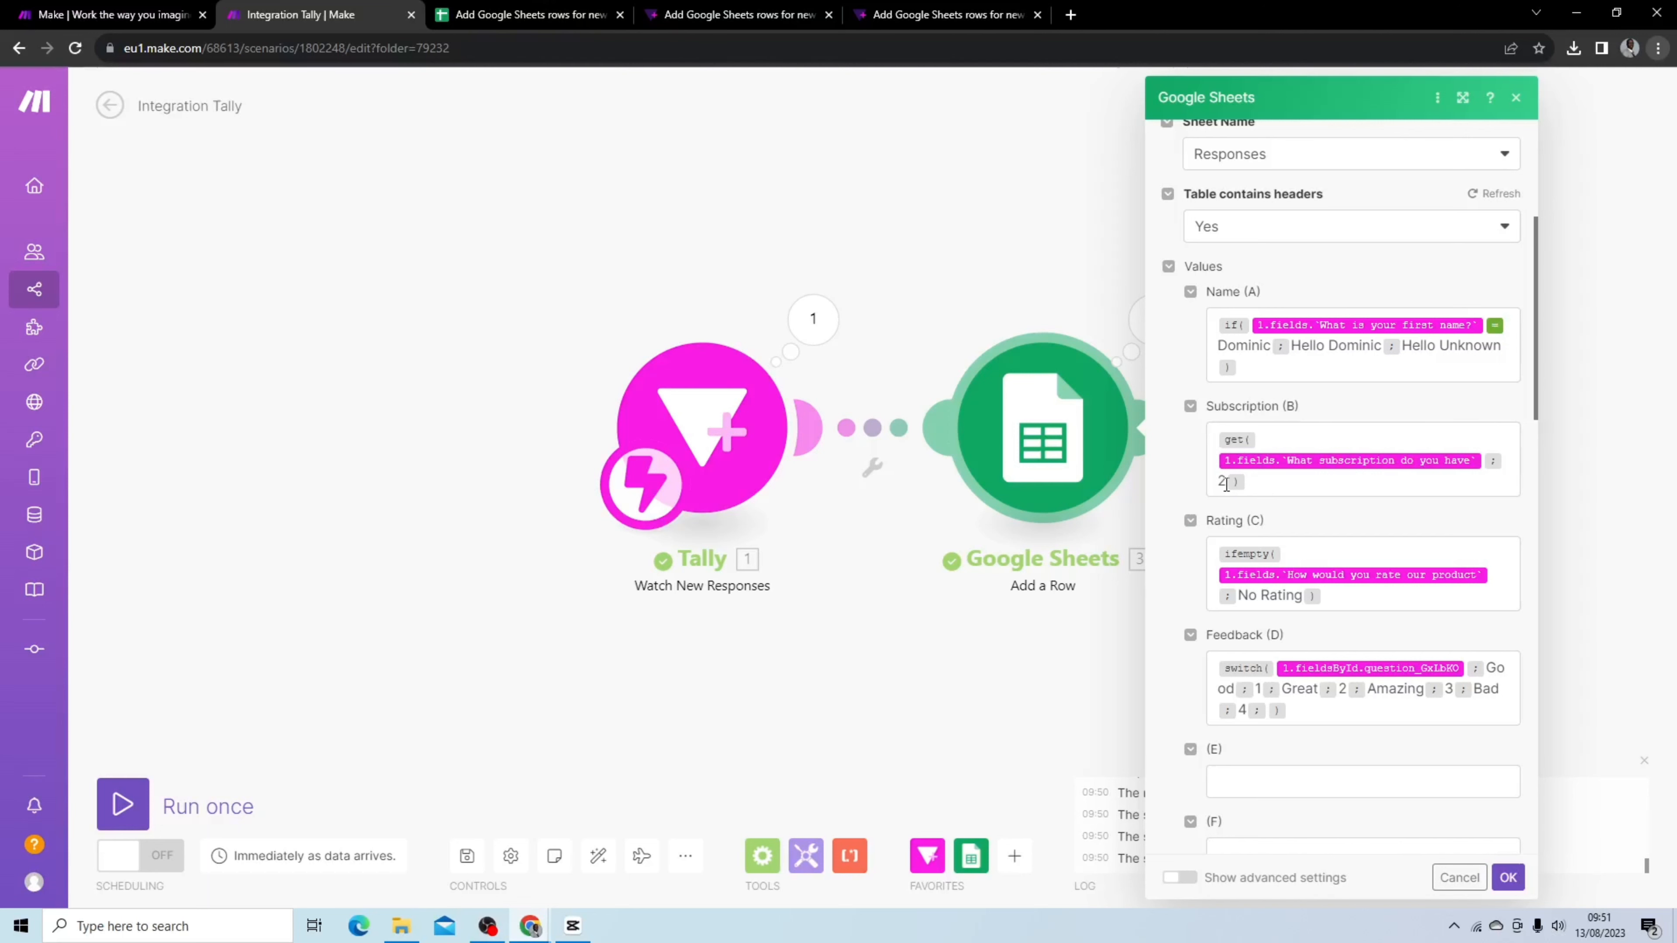
{"action": "left_click", "coordinate": [1263, 482]}
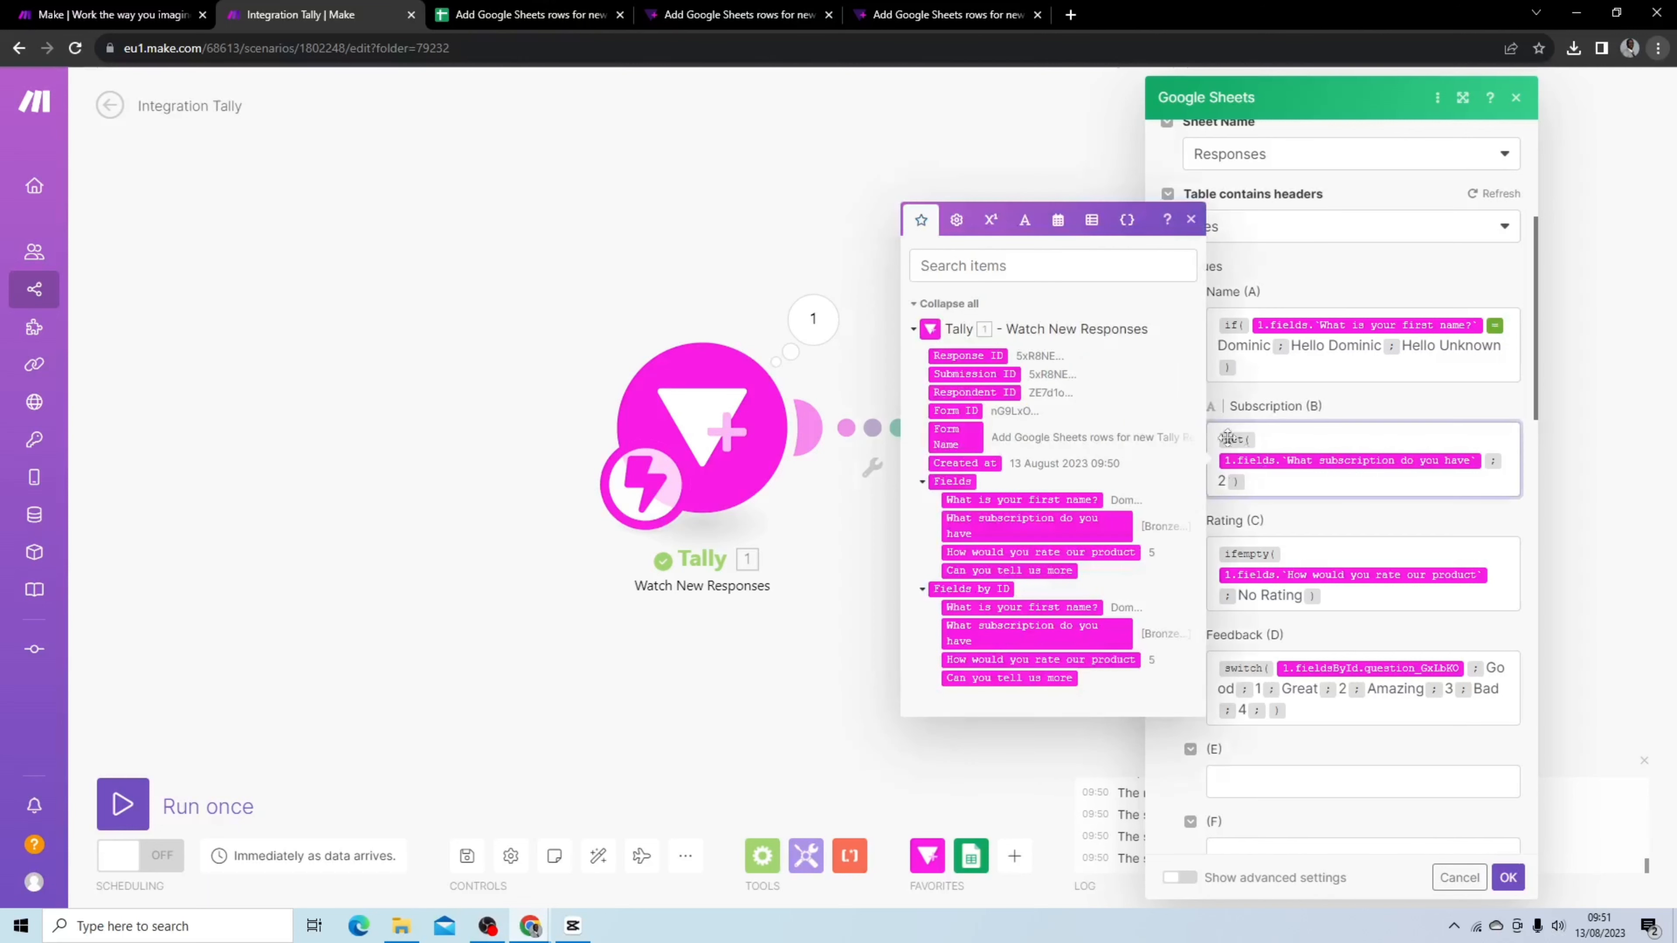
{"action": "left_click", "coordinate": [951, 228]}
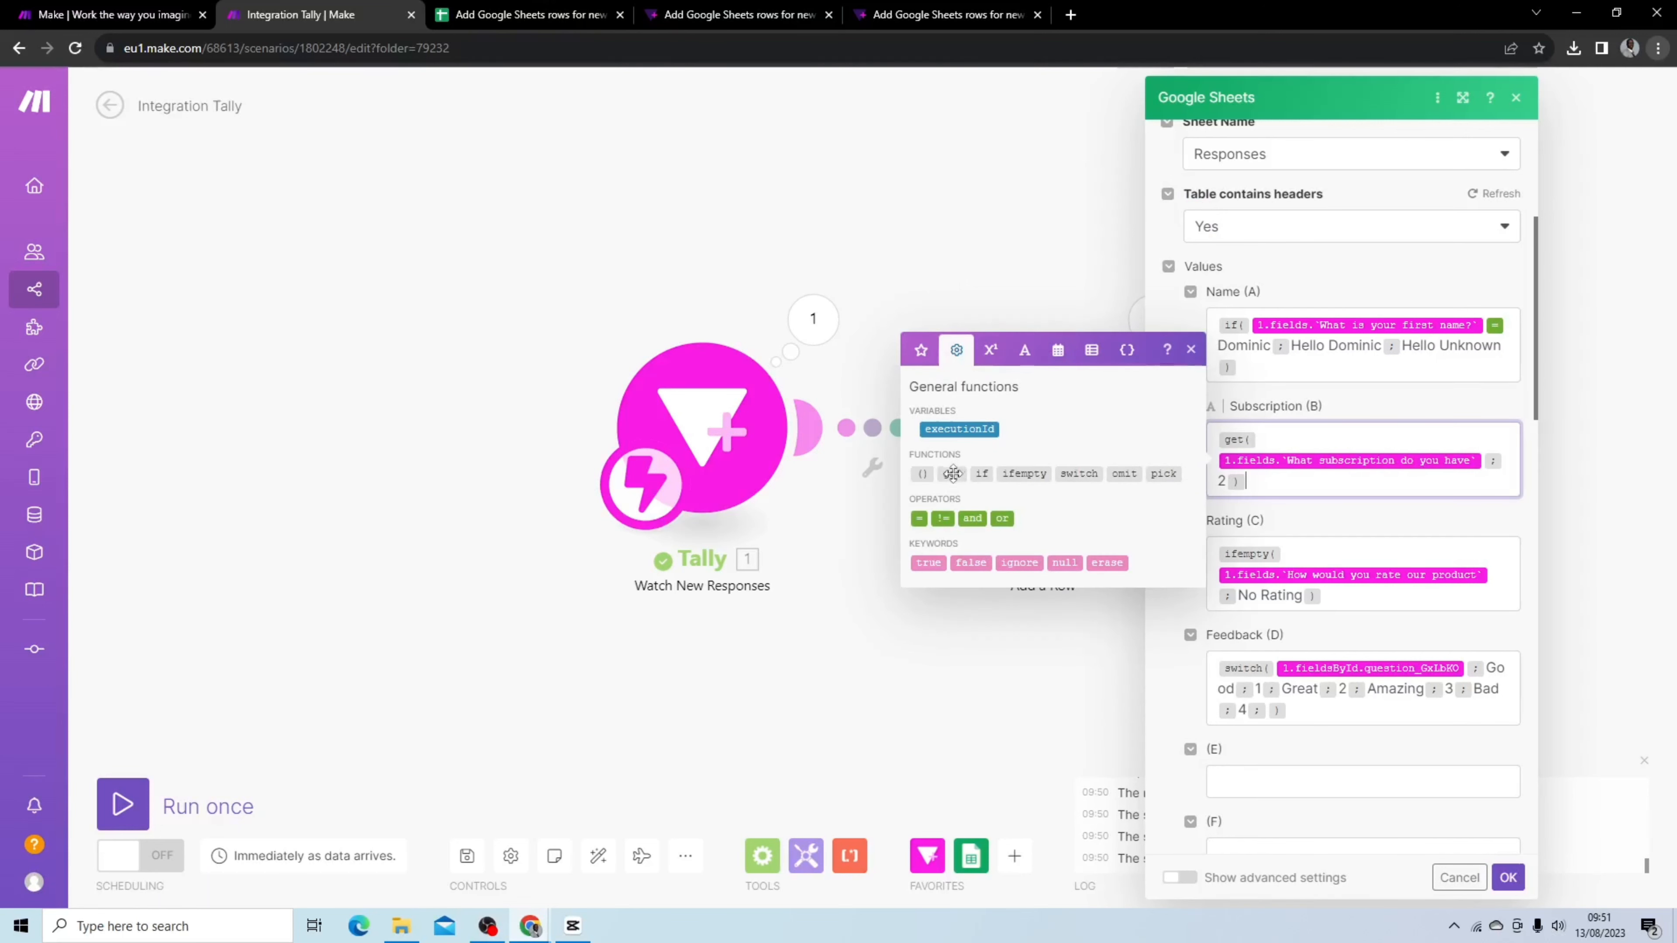
{"action": "mouse_move", "coordinate": [953, 473]}
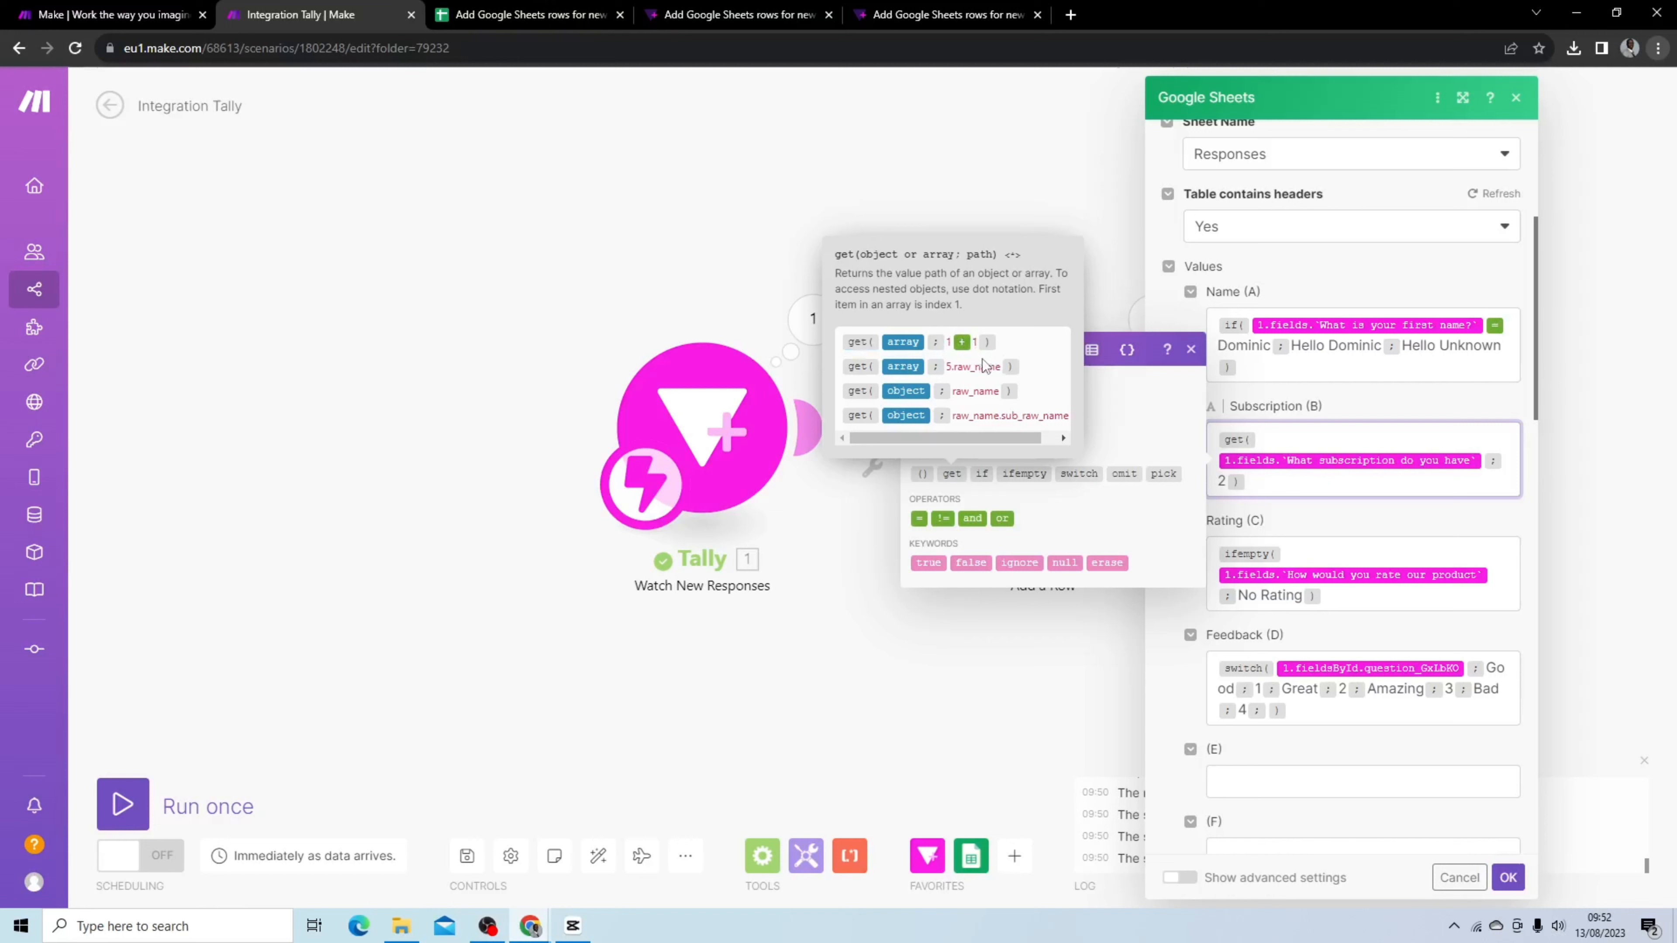
{"action": "mouse_move", "coordinate": [982, 433]}
{"action": "left_mouse_down"}
{"action": "mouse_move", "coordinate": [1015, 435]}
{"action": "mouse_move", "coordinate": [974, 435]}
{"action": "left_mouse_up"}
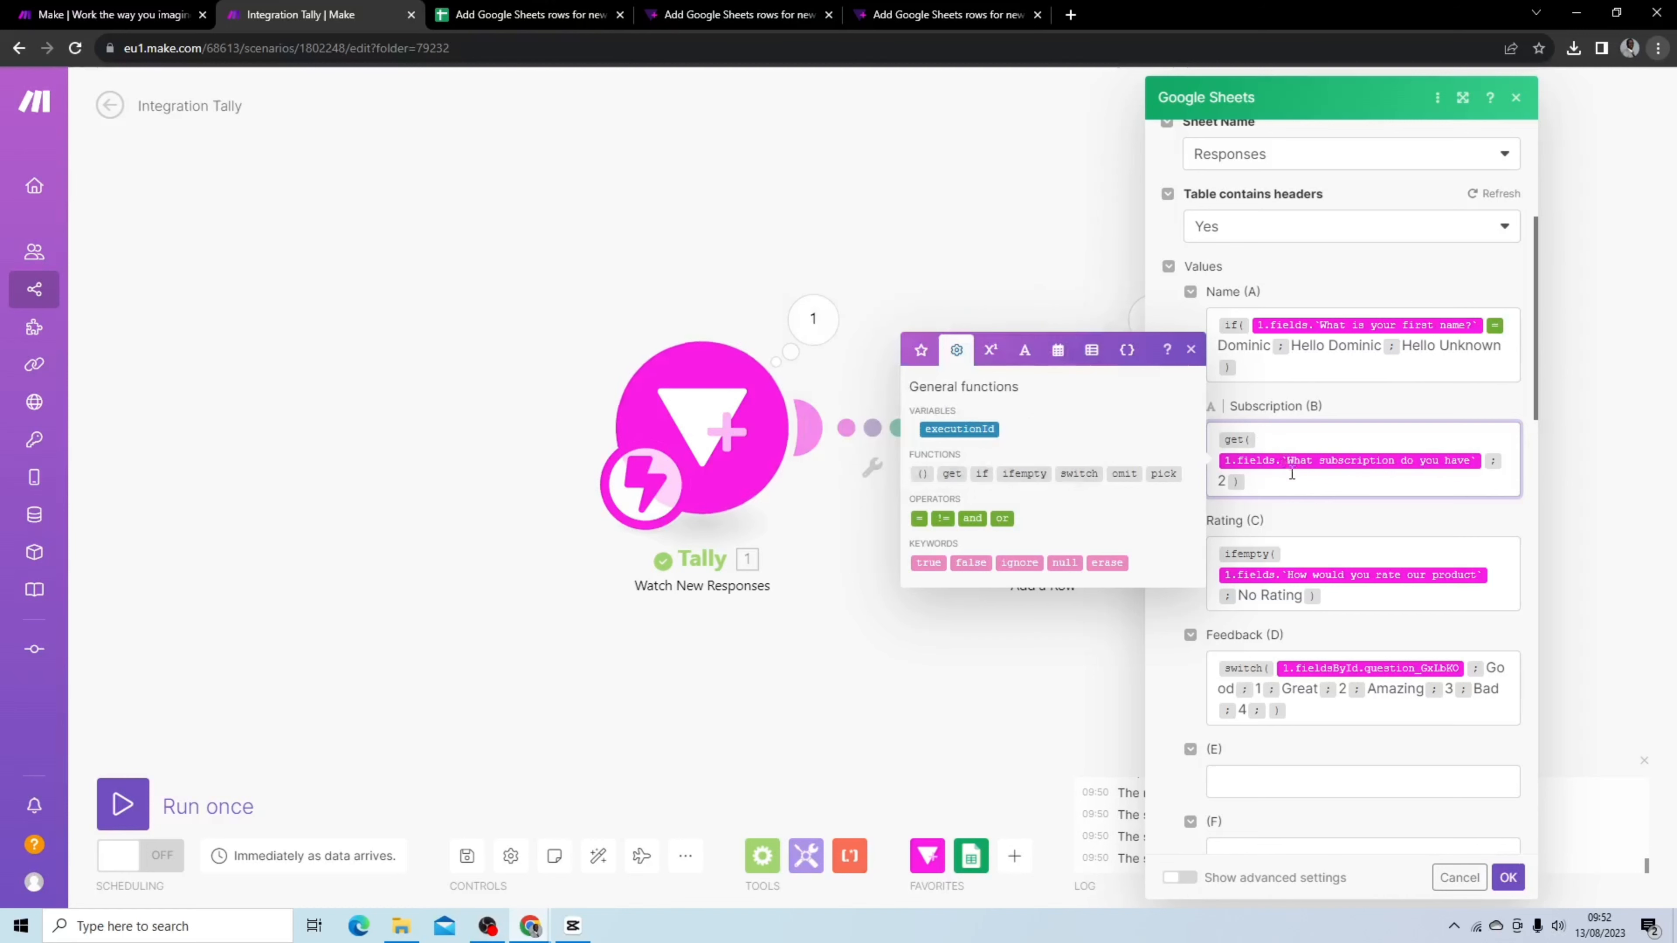
{"action": "left_click", "coordinate": [1298, 508]}
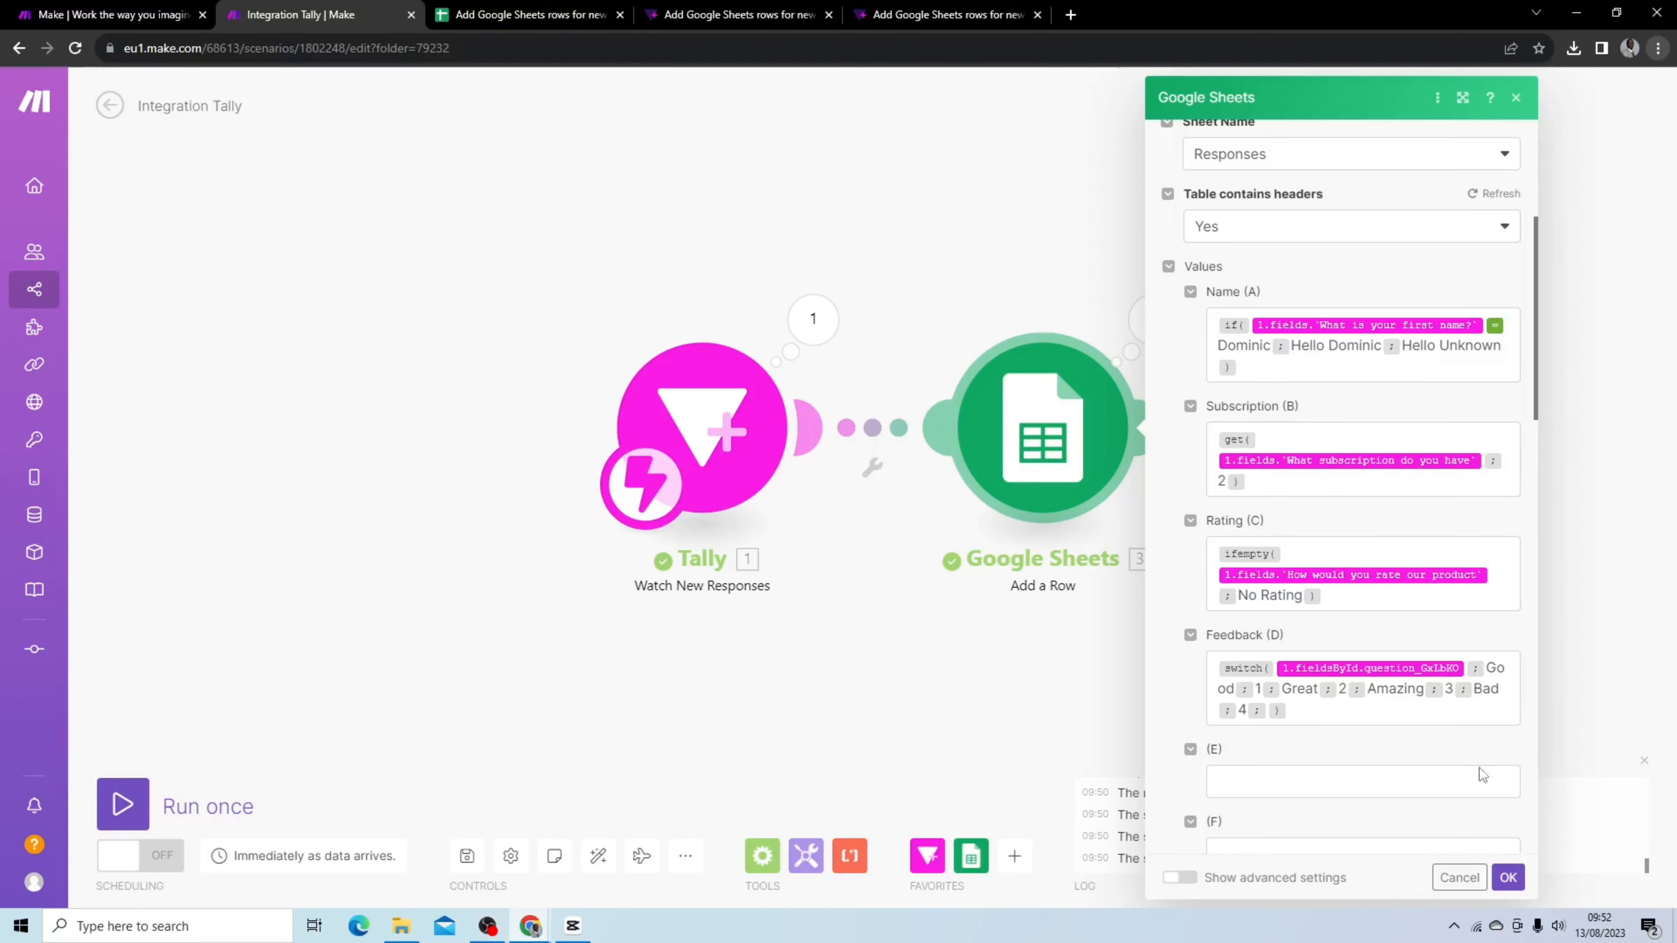
{"action": "left_click", "coordinate": [1508, 878]}
Fill in the Tally form with a first name, the Silver and Gold subscriptions, and a 5-star rating
{"action": "left_click", "coordinate": [909, 14]}
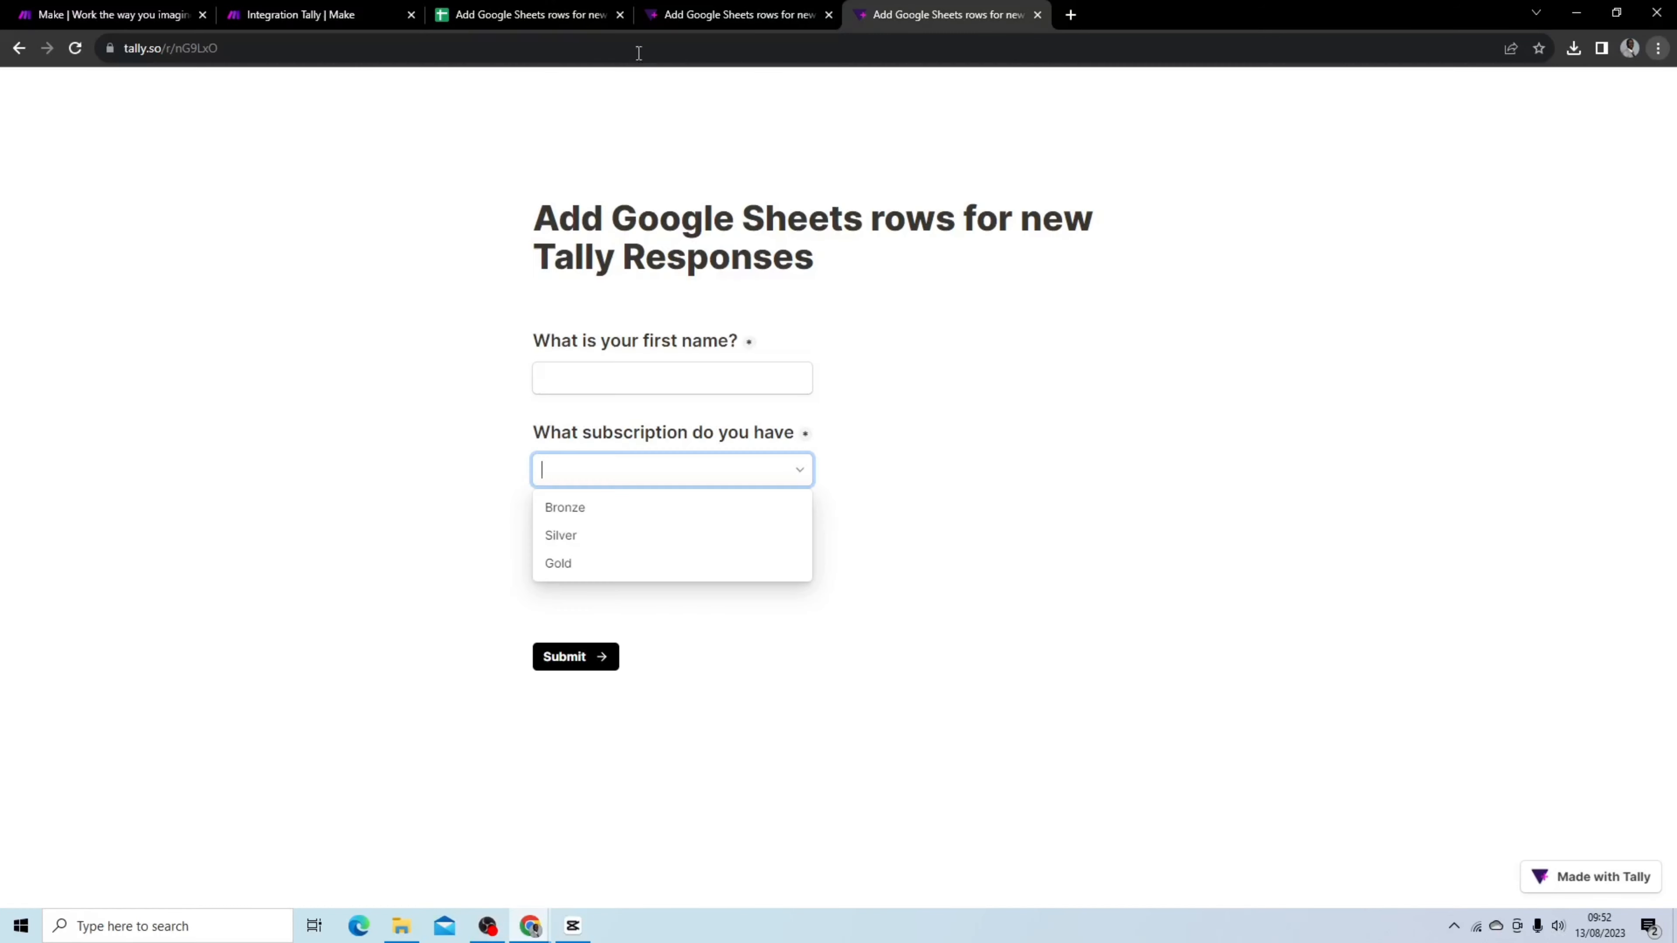
{"action": "left_click", "coordinate": [752, 377]}
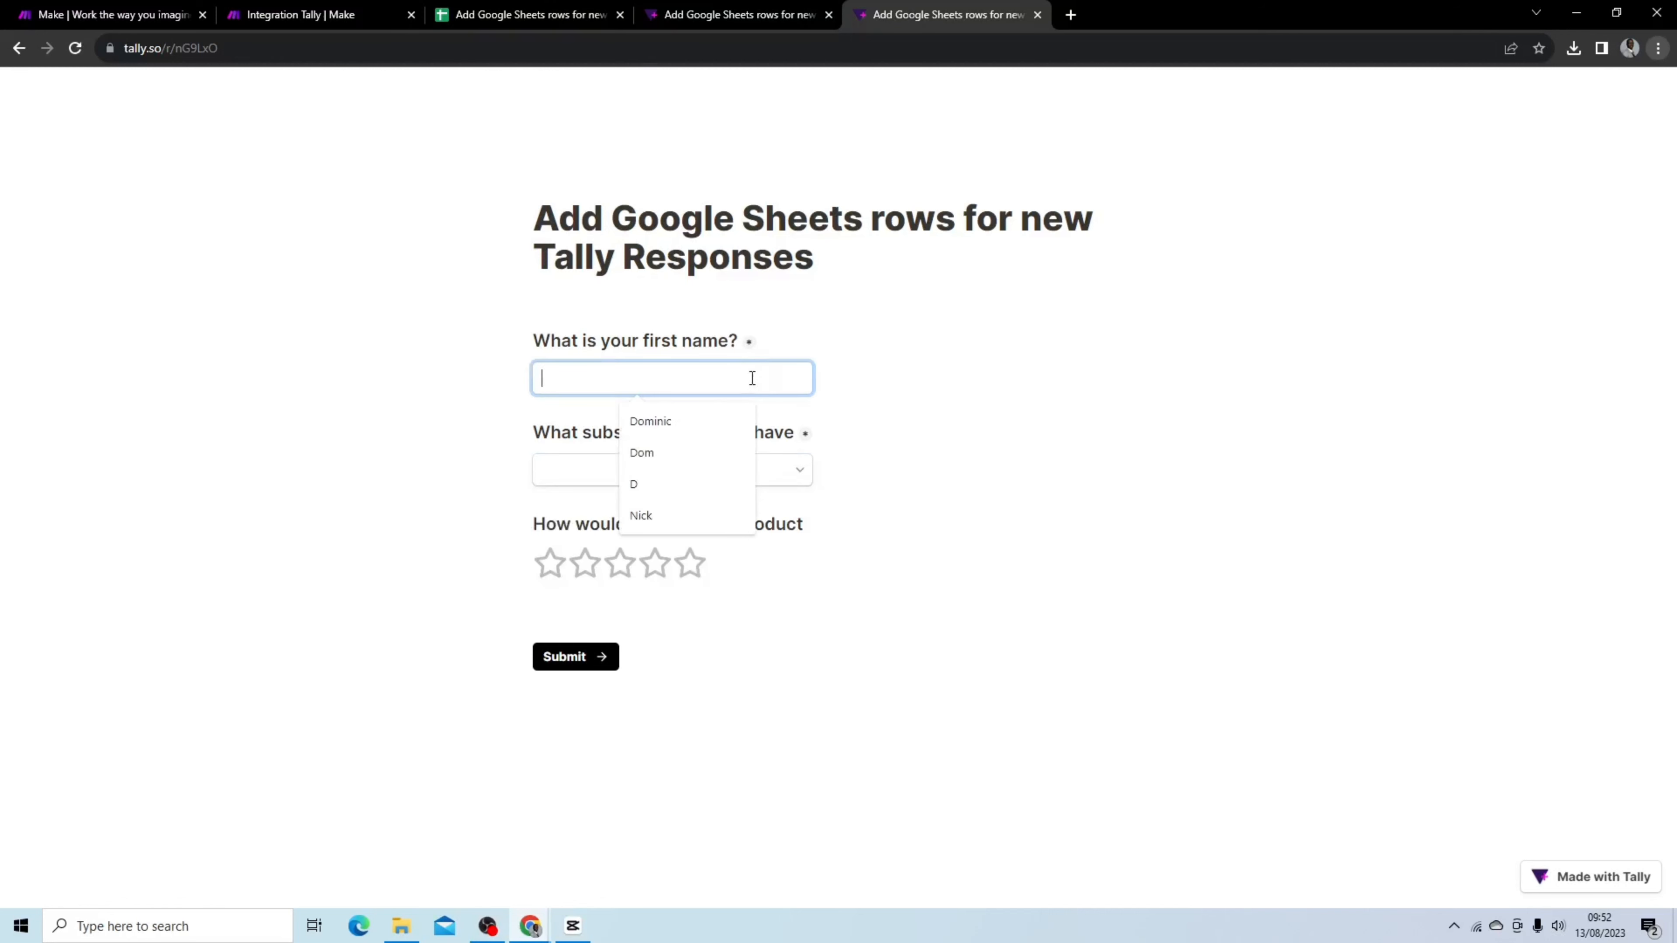
{"action": "left_click", "coordinate": [720, 420]}
{"action": "left_click", "coordinate": [708, 468]}
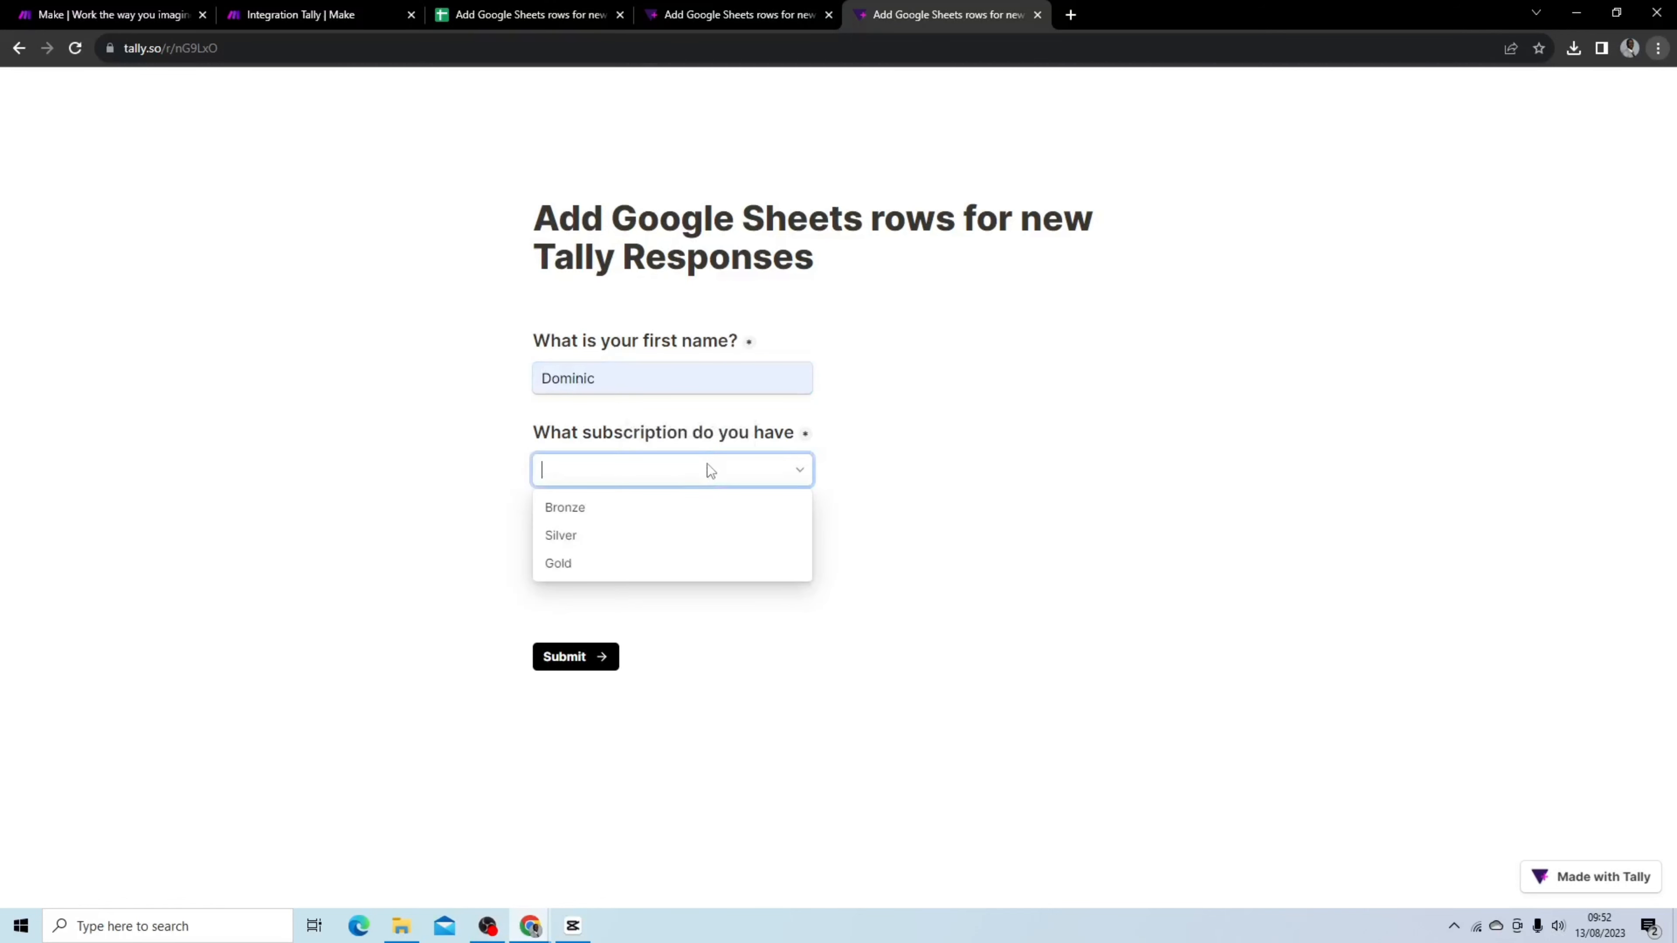
{"action": "left_click", "coordinate": [594, 540]}
{"action": "left_click", "coordinate": [592, 564]}
{"action": "left_click", "coordinate": [1001, 494]}
{"action": "left_click", "coordinate": [691, 563]}
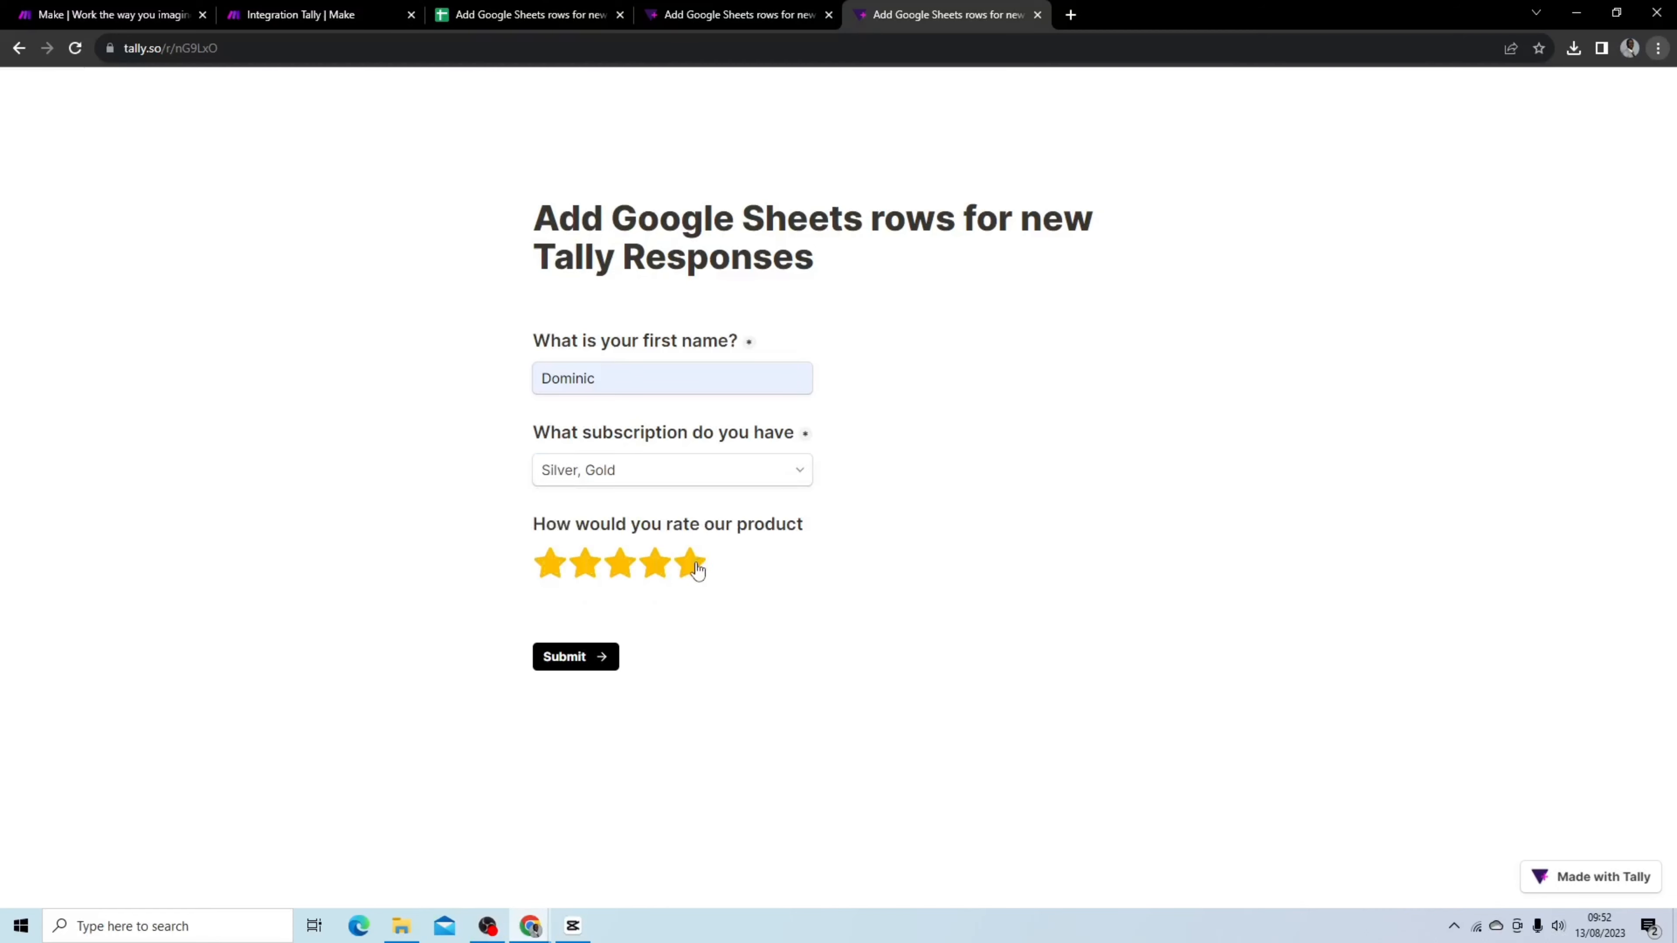
Start a single run of the scenario and submit the filled Tally form
{"action": "left_click", "coordinate": [300, 14]}
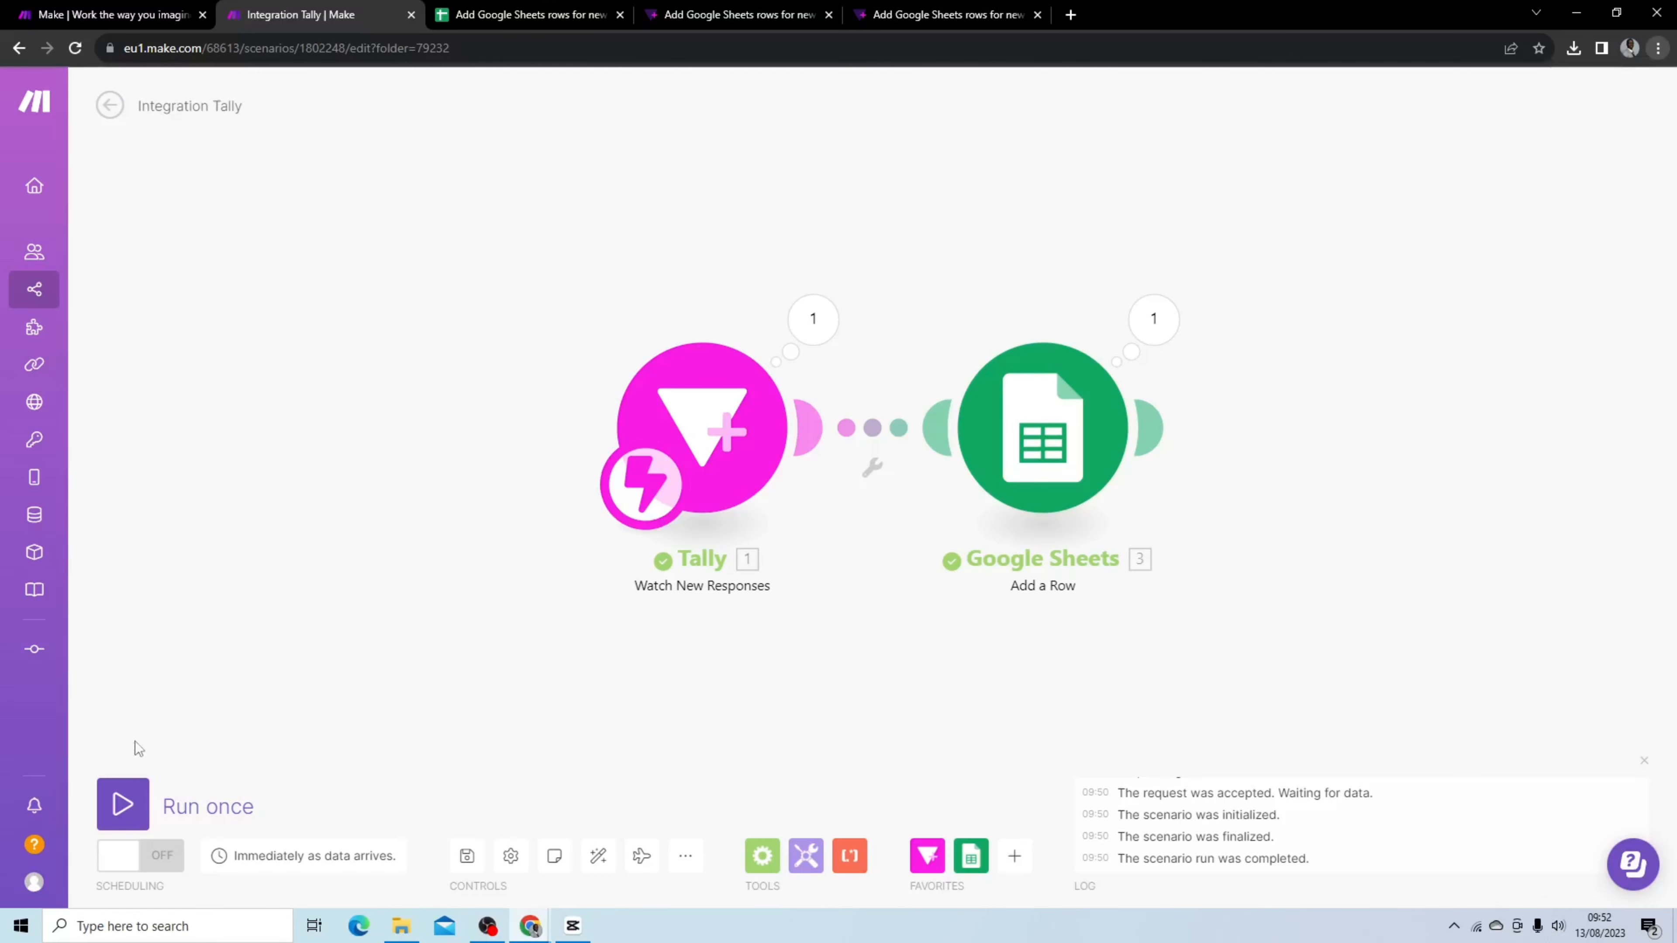
{"action": "left_click", "coordinate": [123, 804]}
{"action": "left_click", "coordinate": [922, 15]}
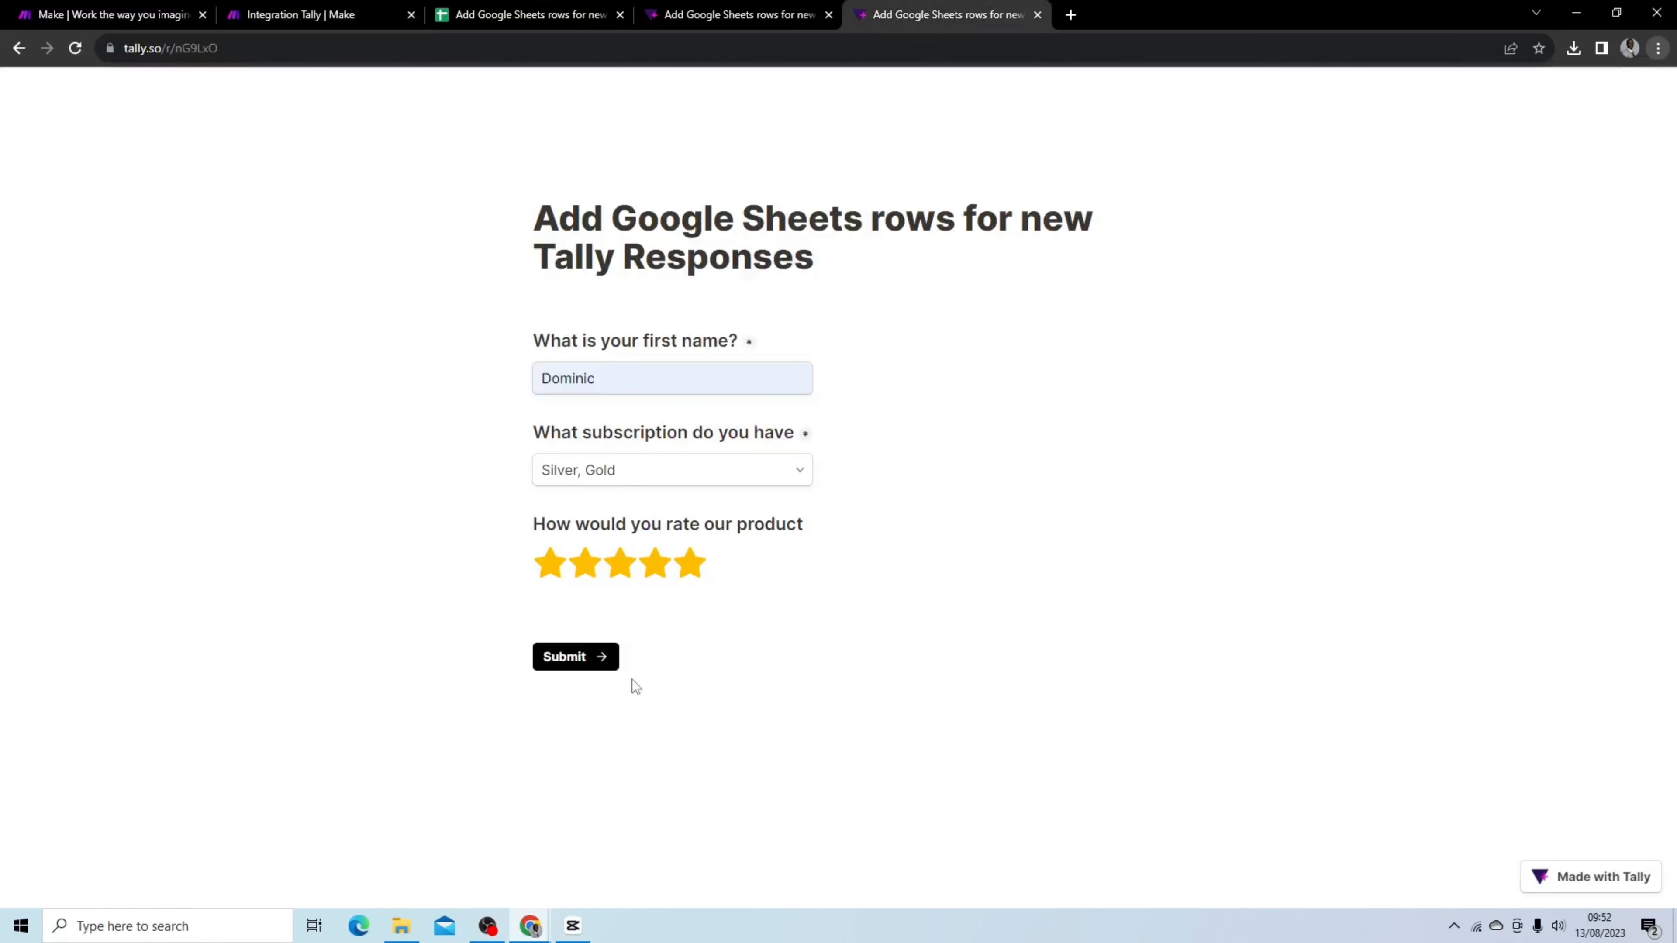
{"action": "left_click", "coordinate": [588, 656]}
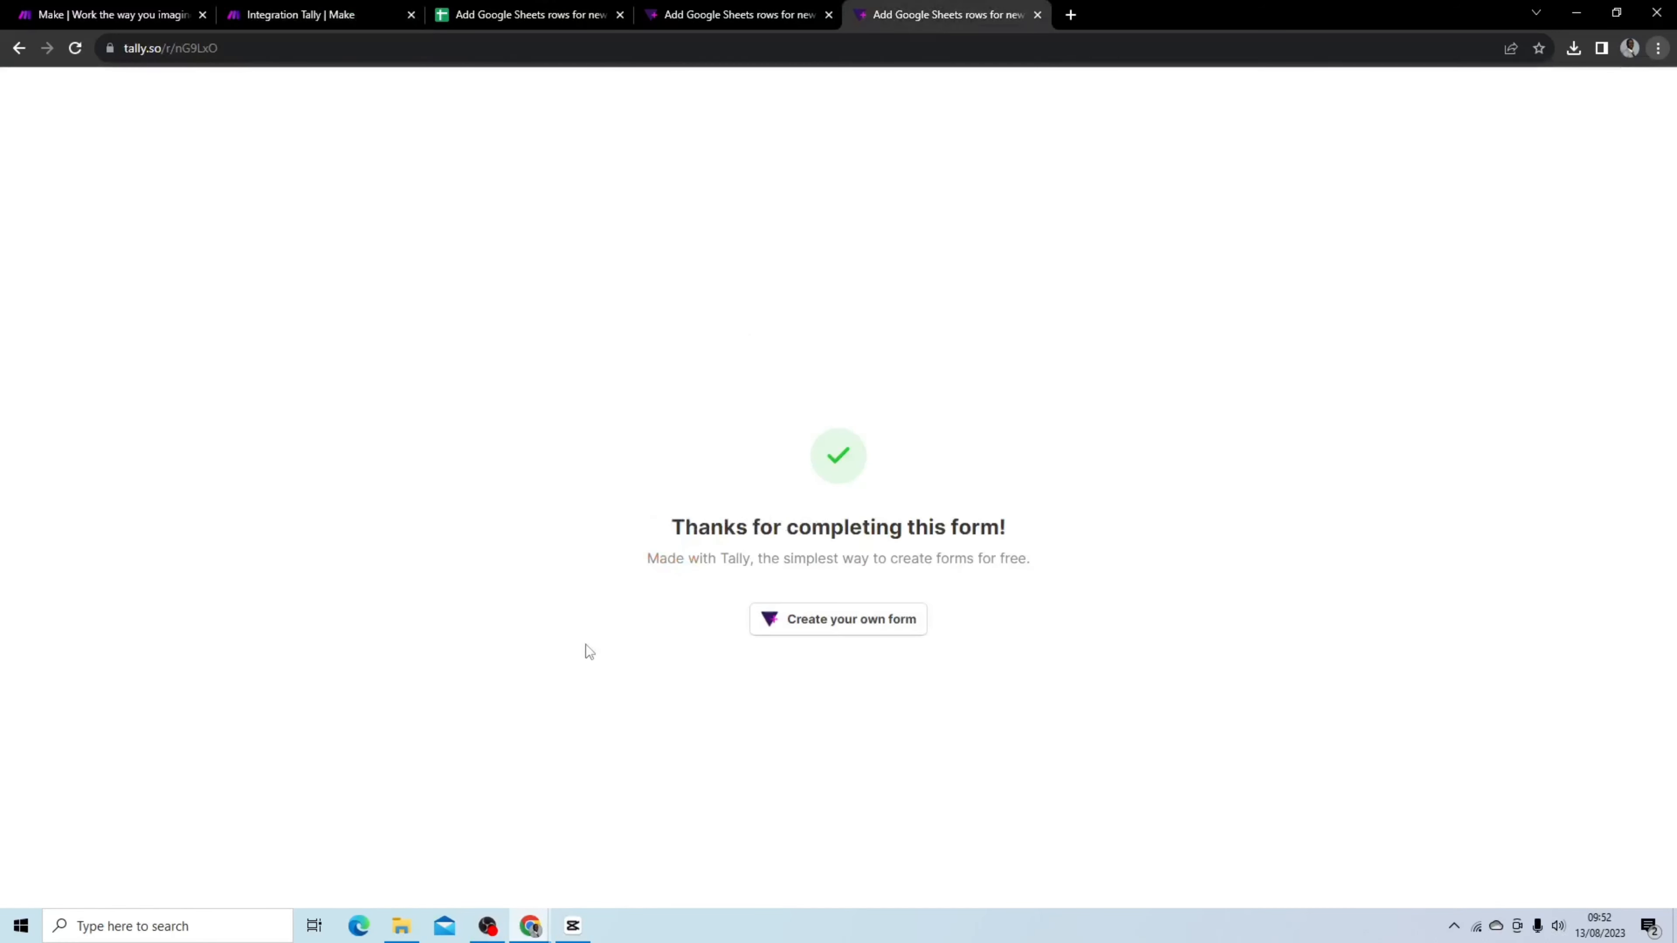
Inspect the Tally module's subscription output from the new run and the newest row in the Responses sheet
{"action": "left_click", "coordinate": [333, 17]}
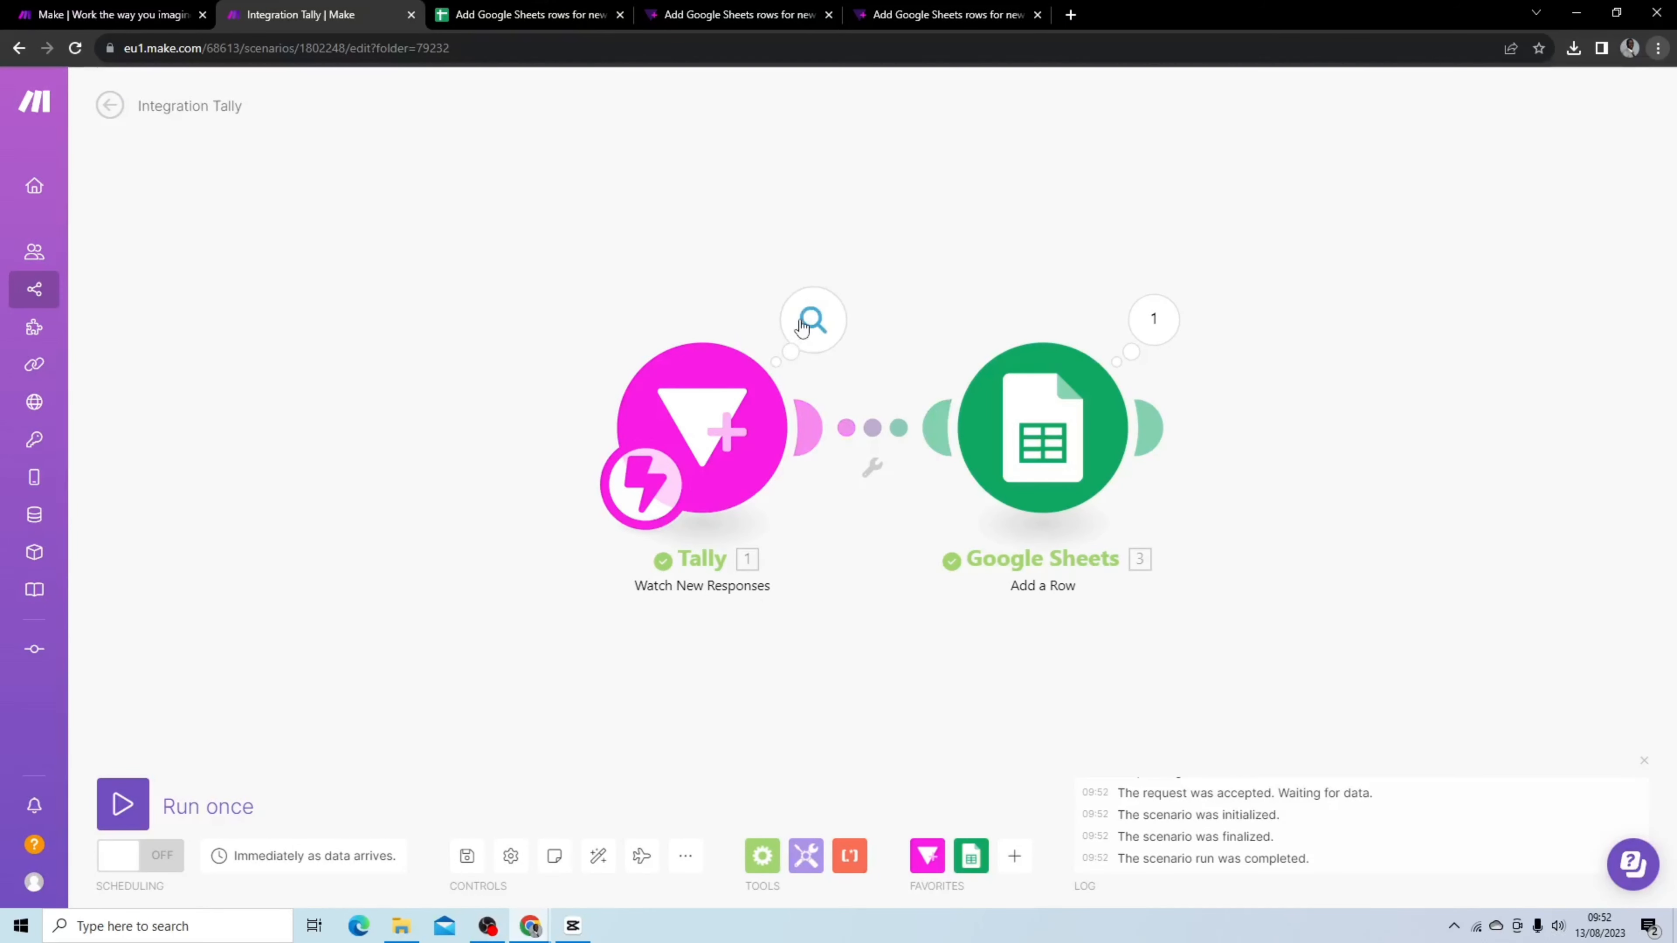
{"action": "left_click", "coordinate": [802, 326]}
{"action": "left_click", "coordinate": [931, 405]}
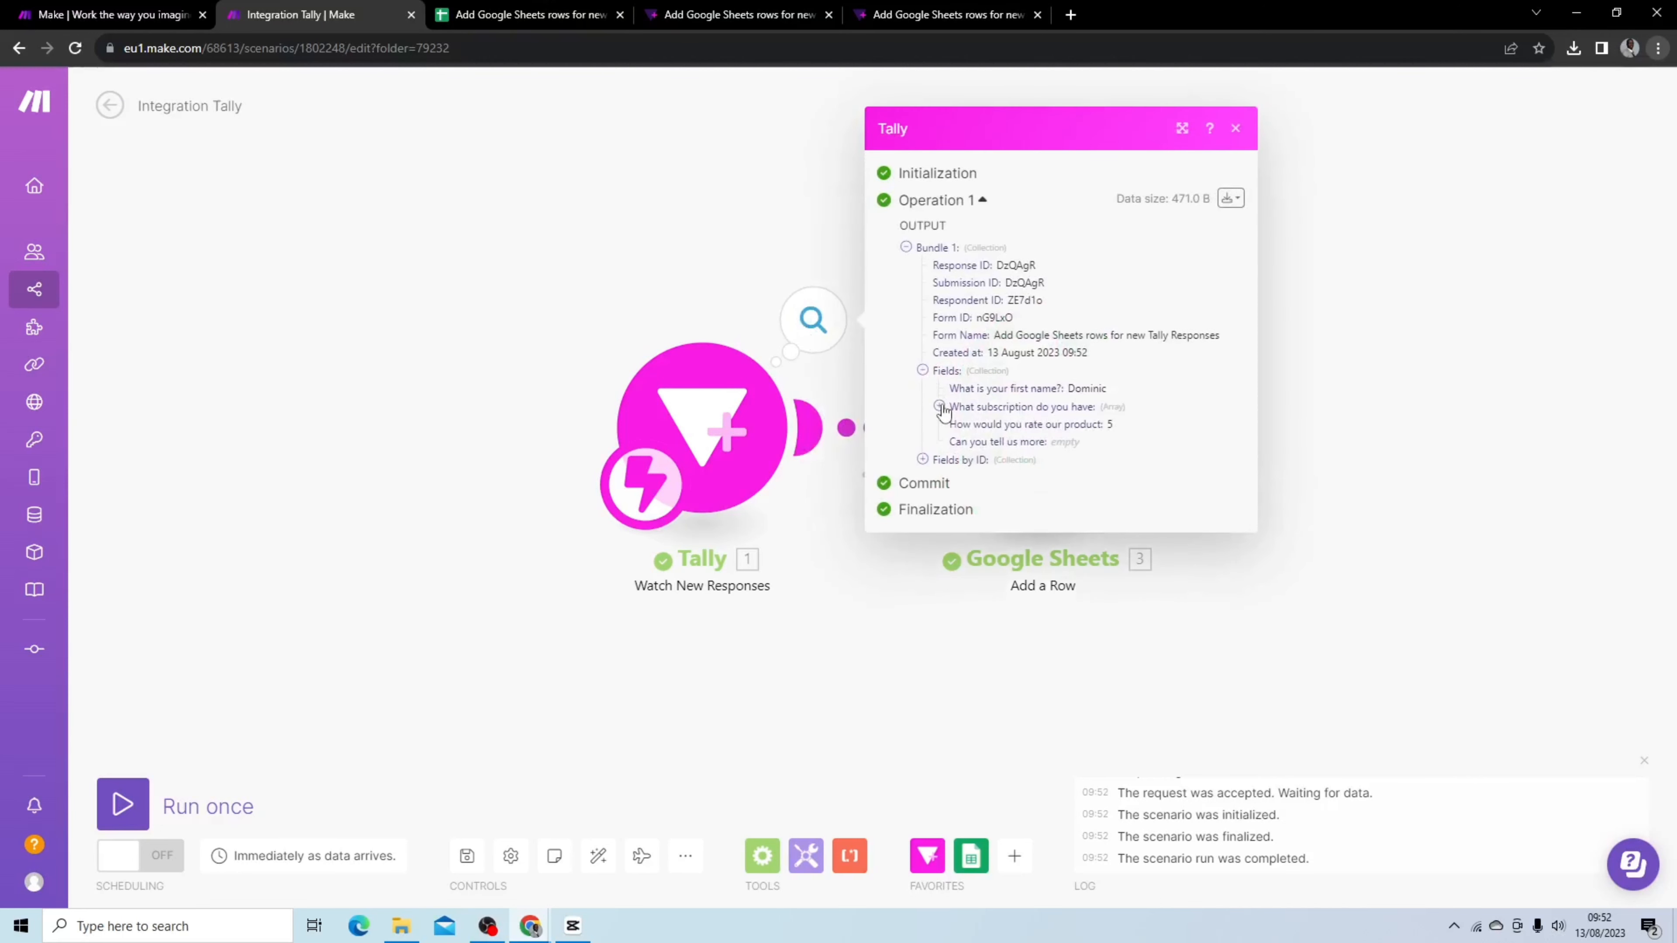
{"action": "left_click", "coordinate": [939, 406]}
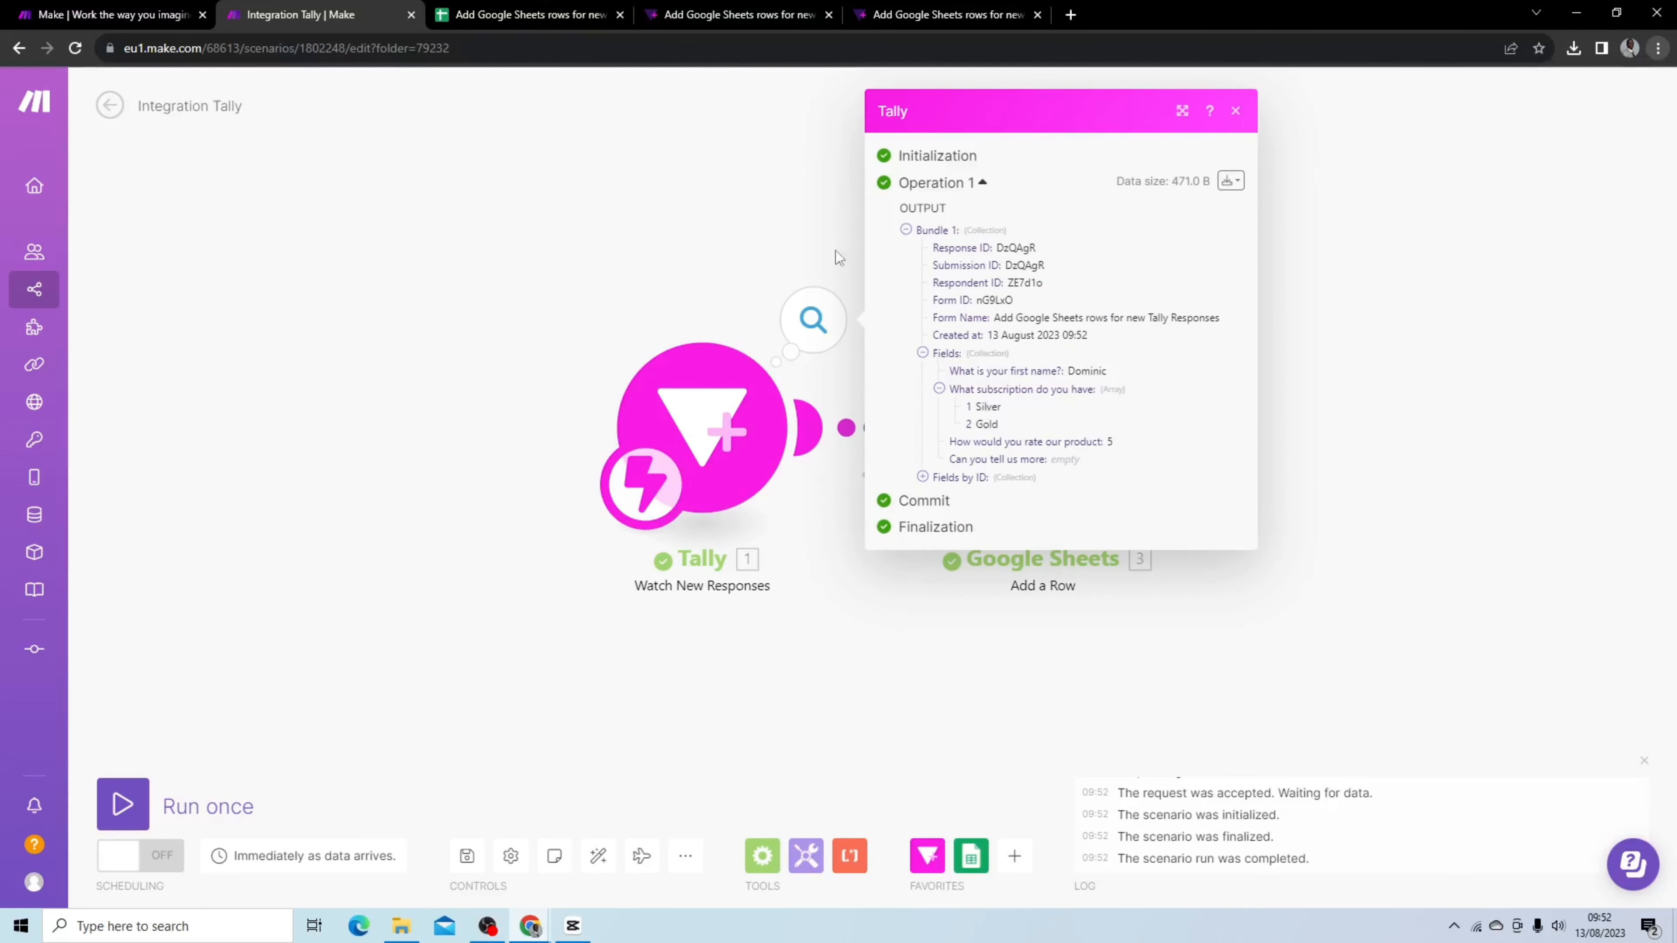
{"action": "left_click", "coordinate": [785, 197]}
{"action": "left_click", "coordinate": [511, 15]}
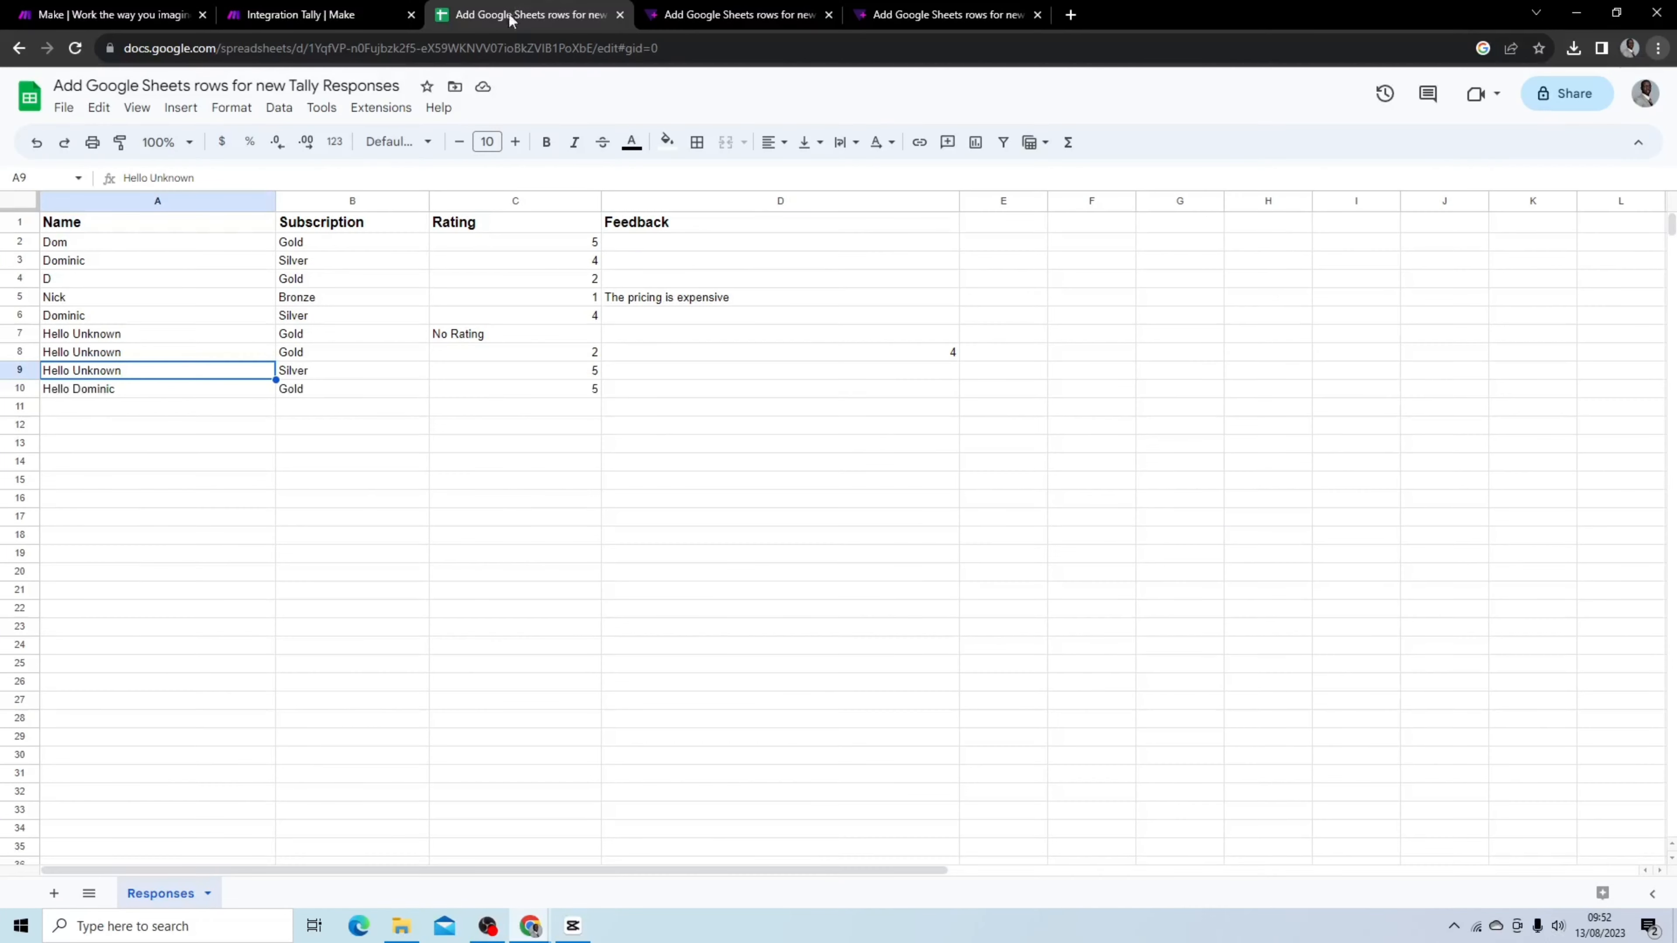
{"action": "left_click", "coordinate": [52, 395]}
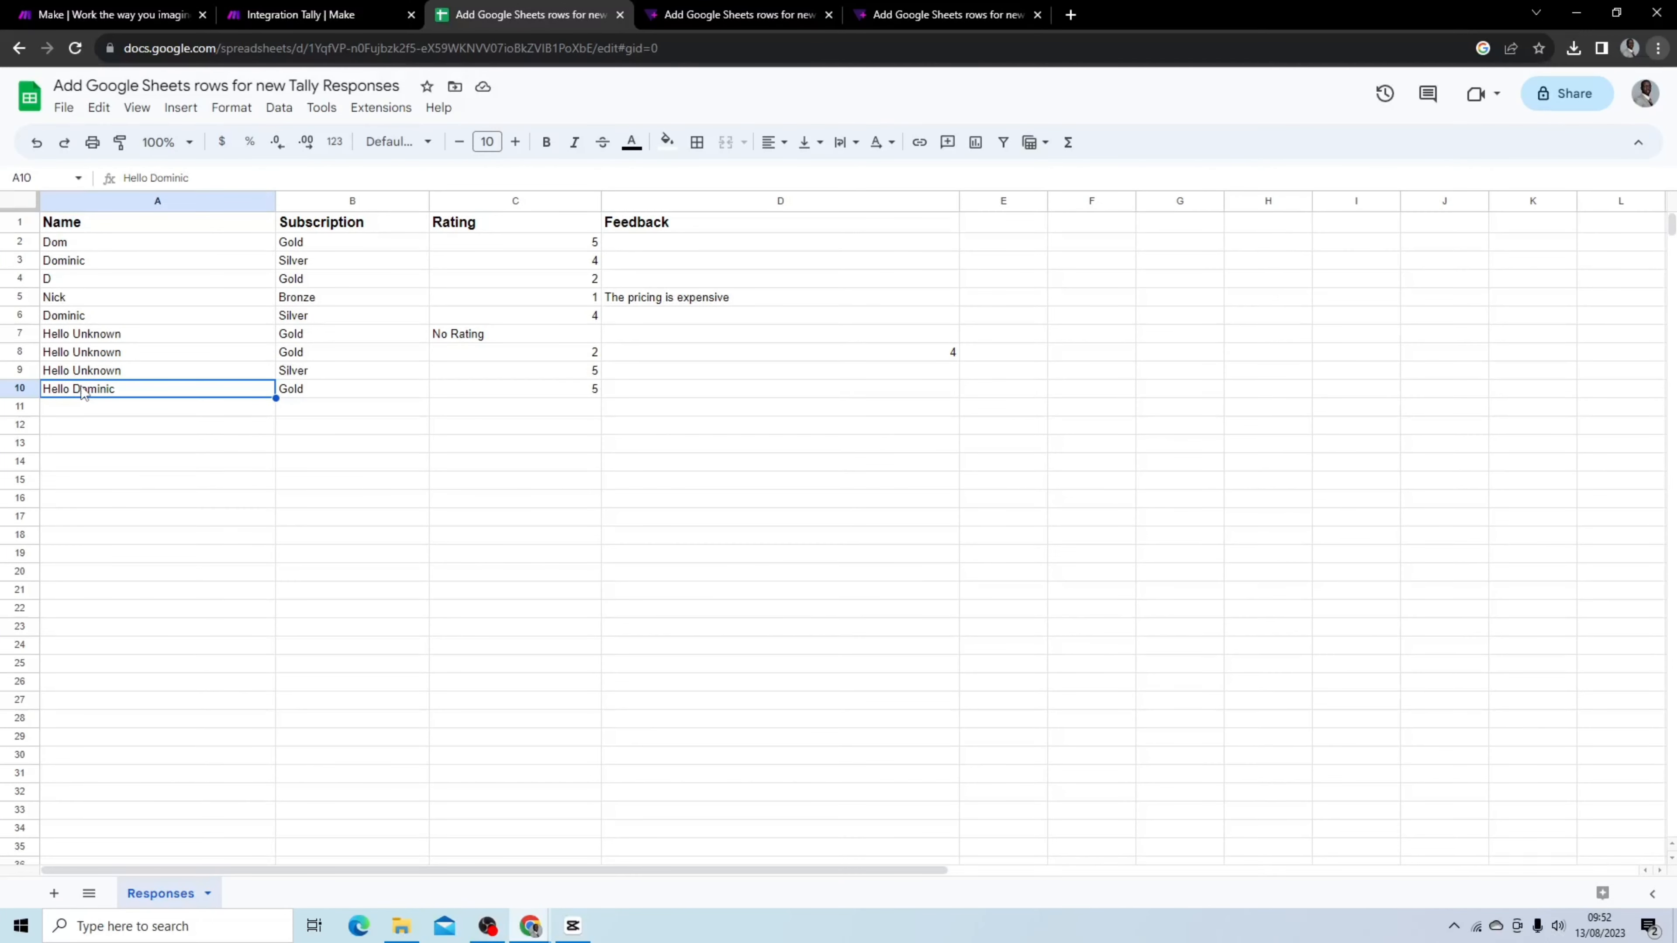
{"action": "left_click", "coordinate": [347, 395]}
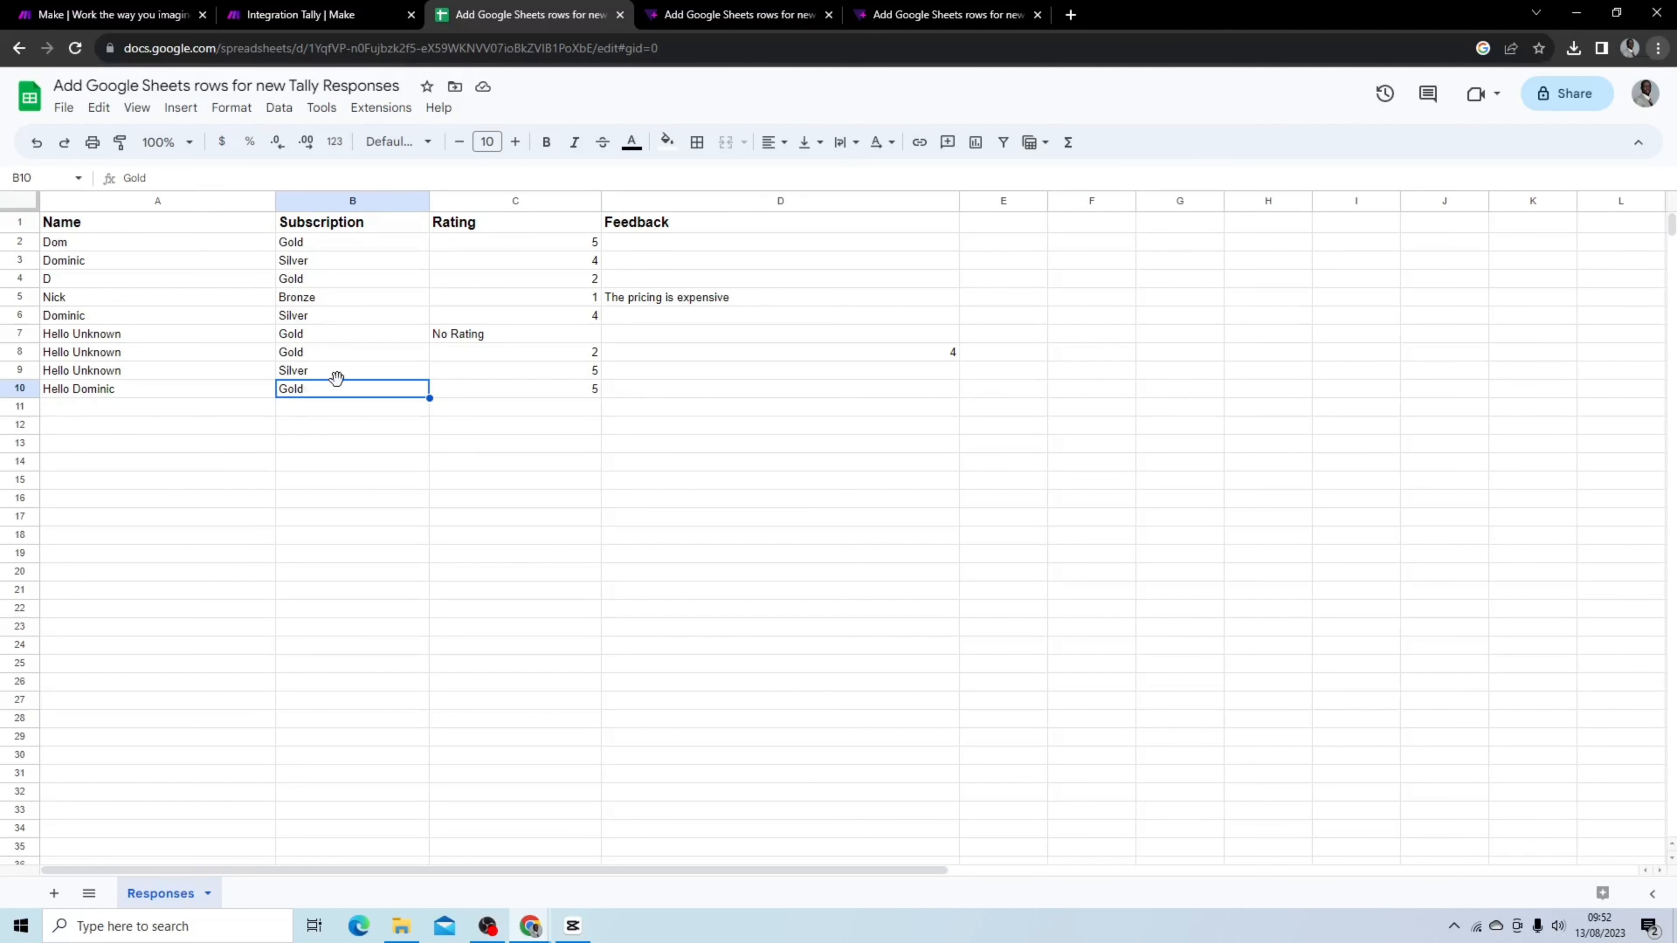
Reopen the Google Sheets module and review the help for the ifempty function in the Rating expression
{"action": "left_click", "coordinate": [278, 20]}
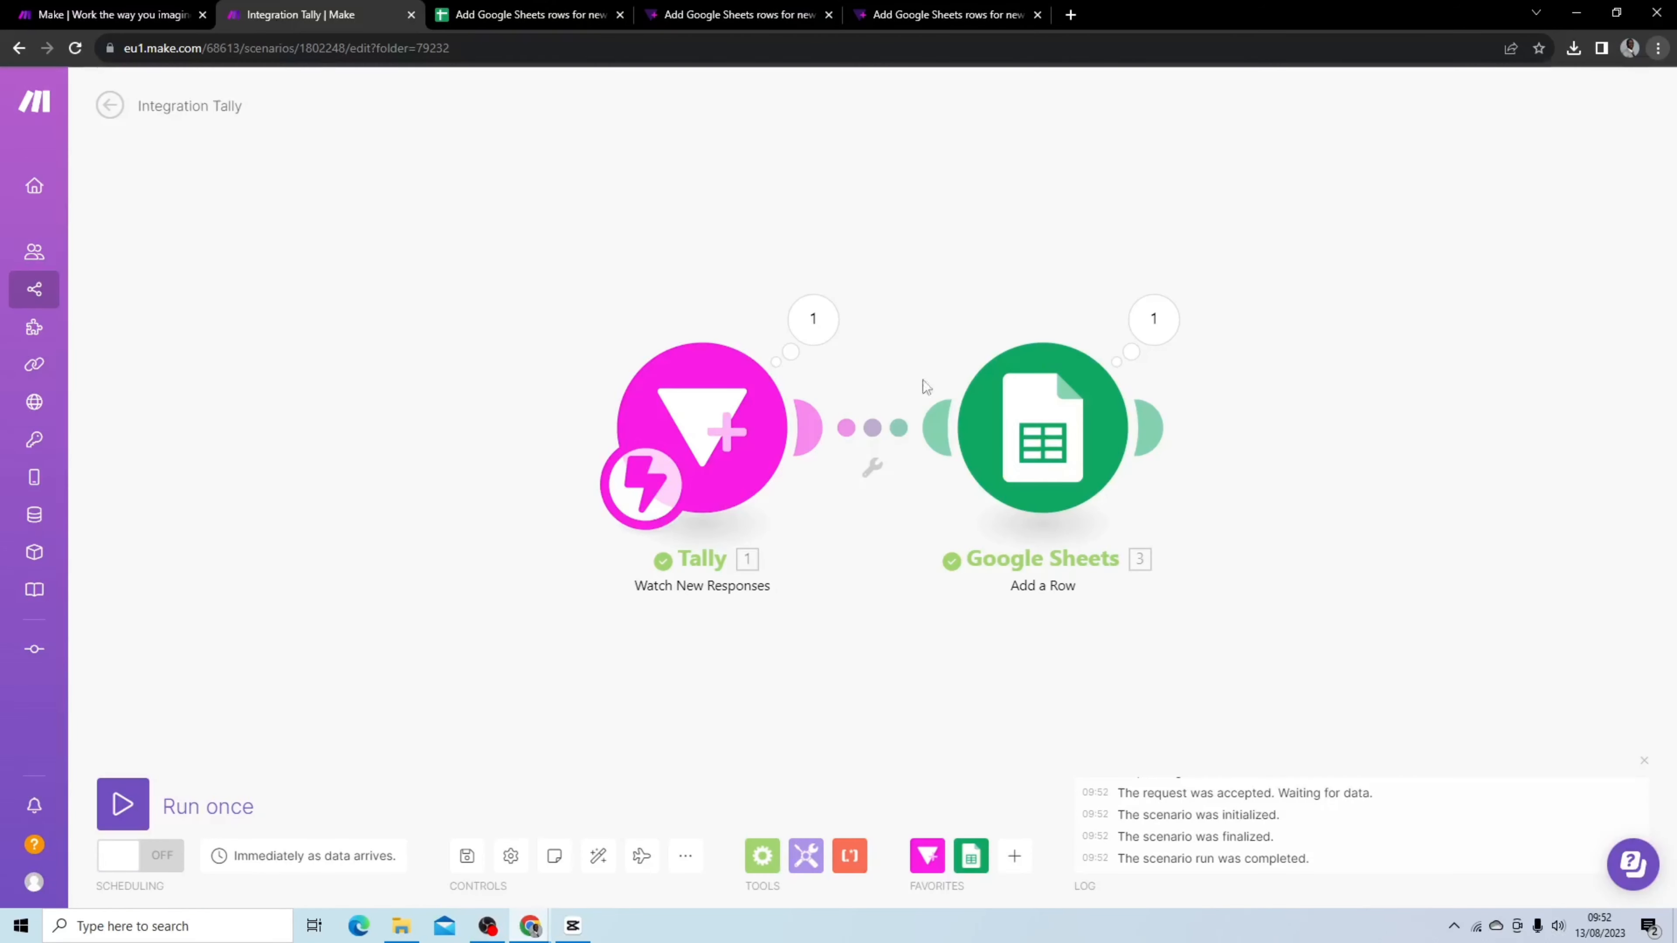
{"action": "left_click", "coordinate": [1112, 404]}
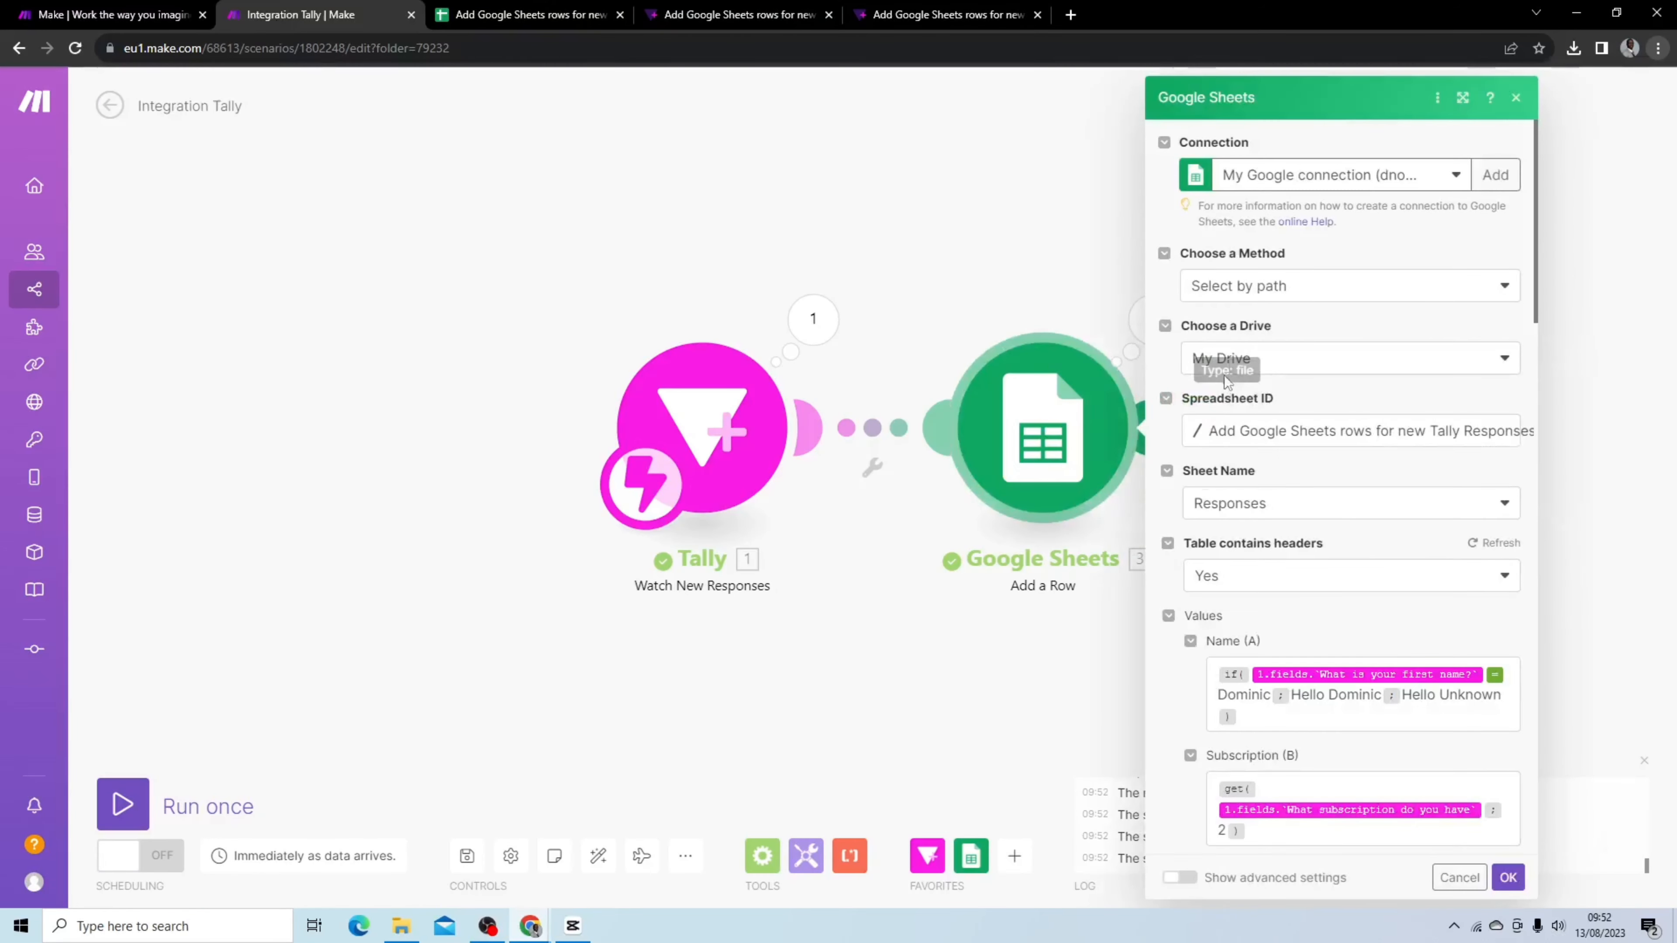
{"action": "scroll", "coordinate": [1273, 307], "scroll_direction": "down", "scroll_amount": 5}
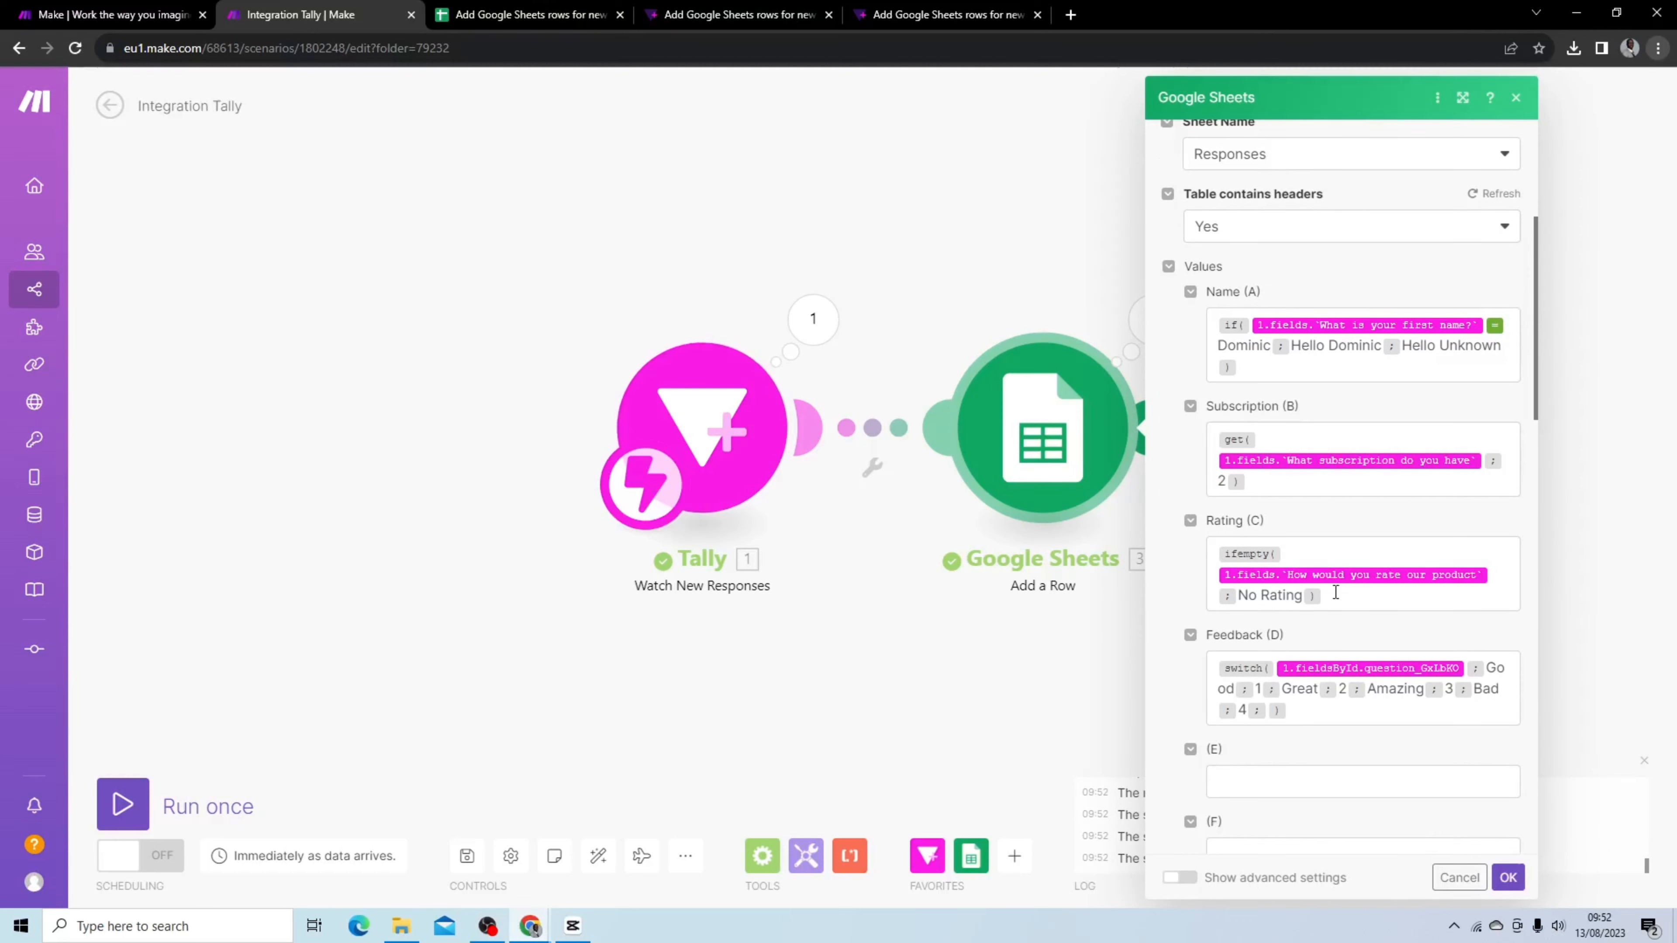
{"action": "left_click", "coordinate": [1335, 599]}
{"action": "left_click", "coordinate": [956, 464]}
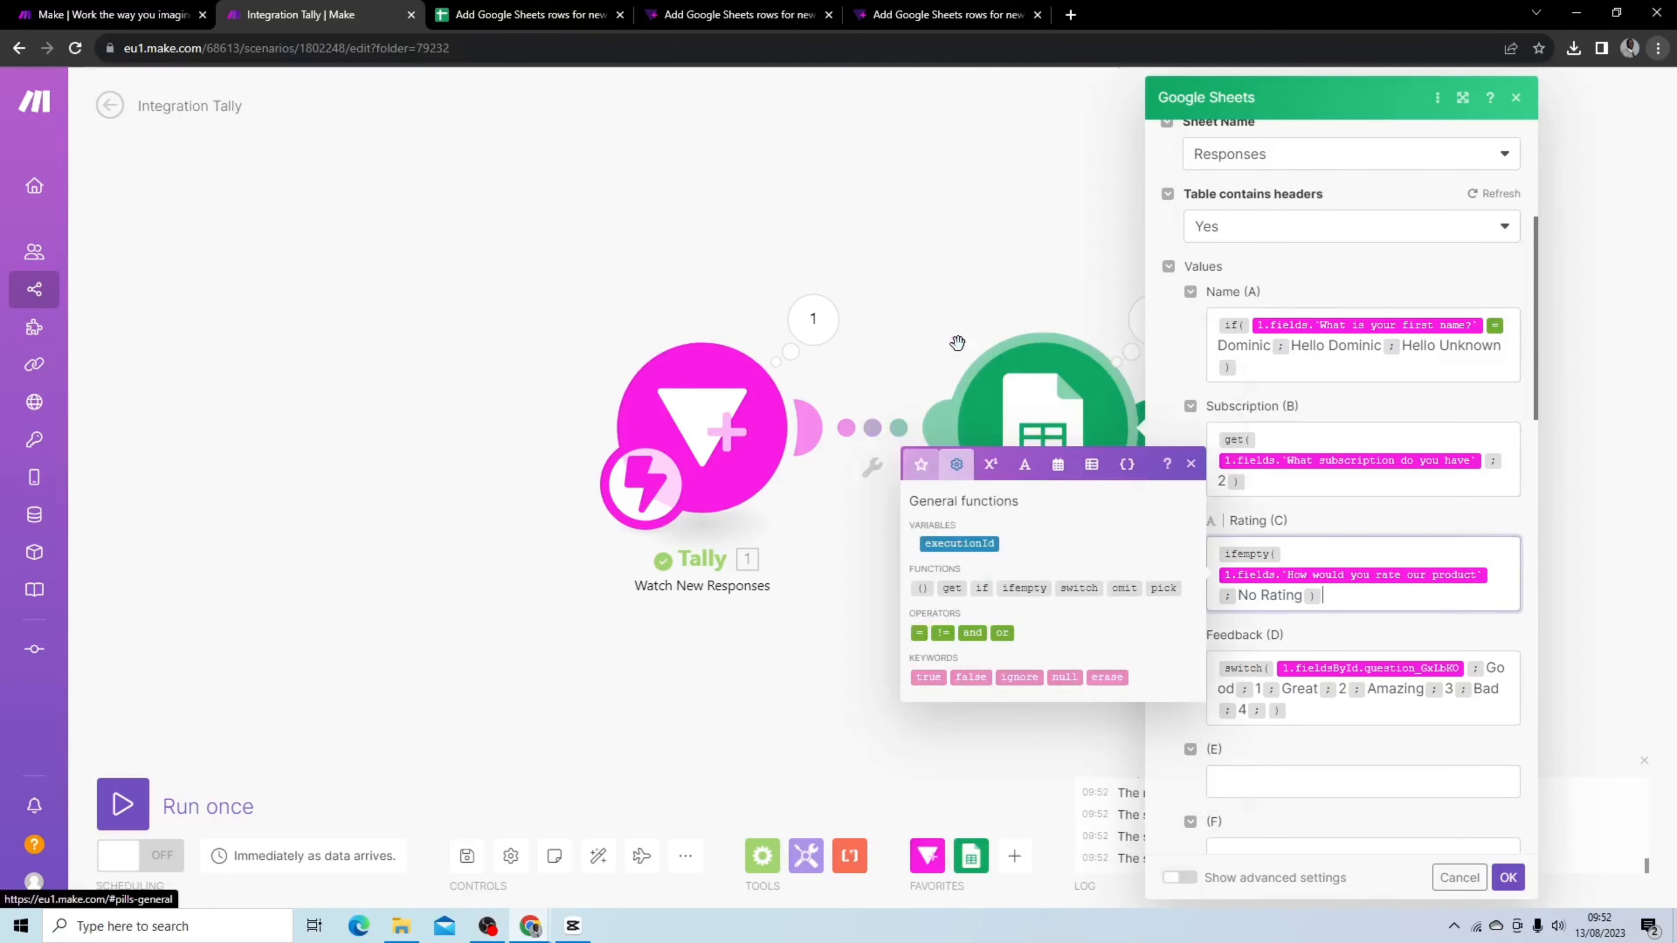
{"action": "mouse_move", "coordinate": [1026, 590]}
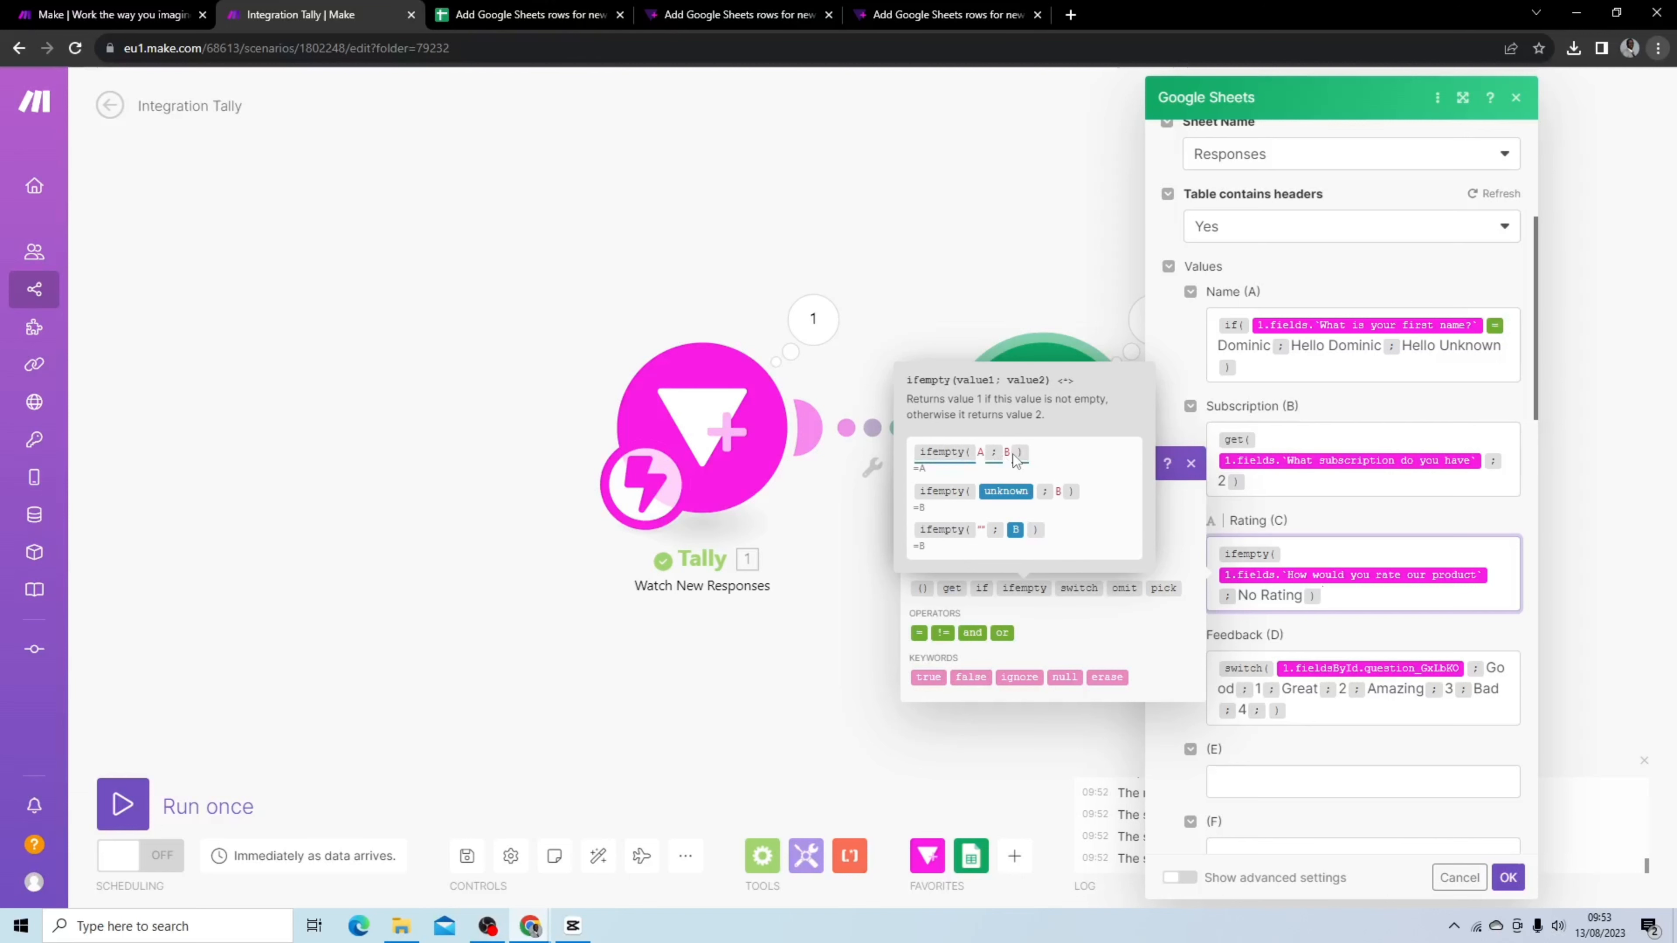
Reload the Tally form and start another single run of the scenario
{"action": "left_click", "coordinate": [949, 18]}
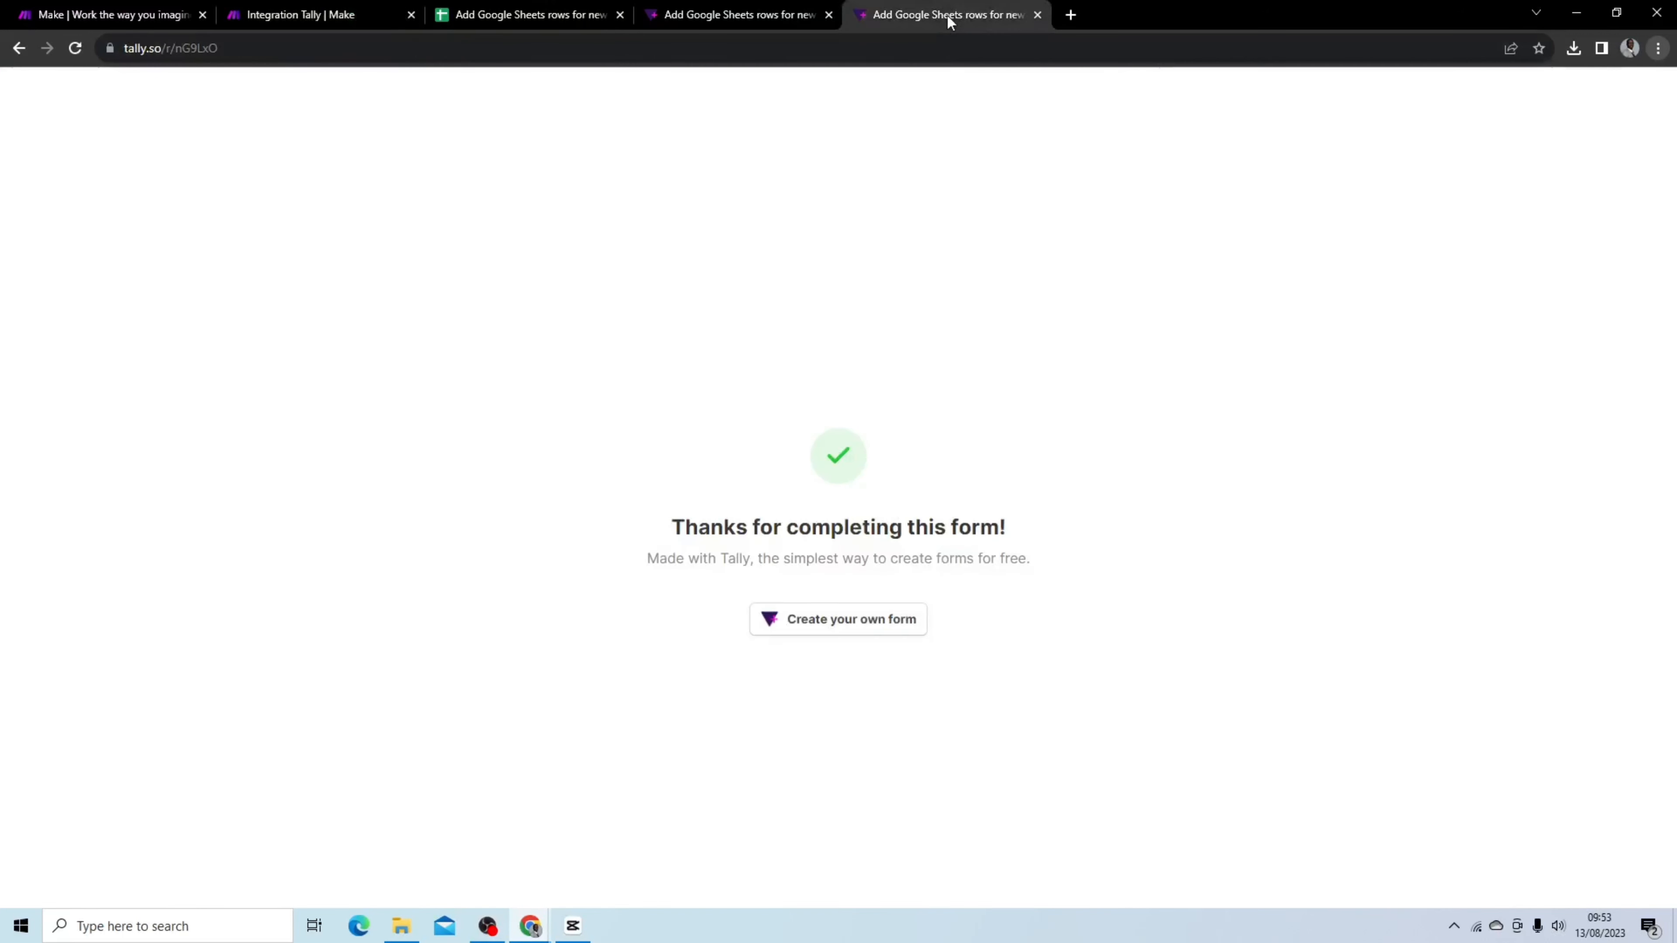
{"action": "left_click", "coordinate": [74, 48]}
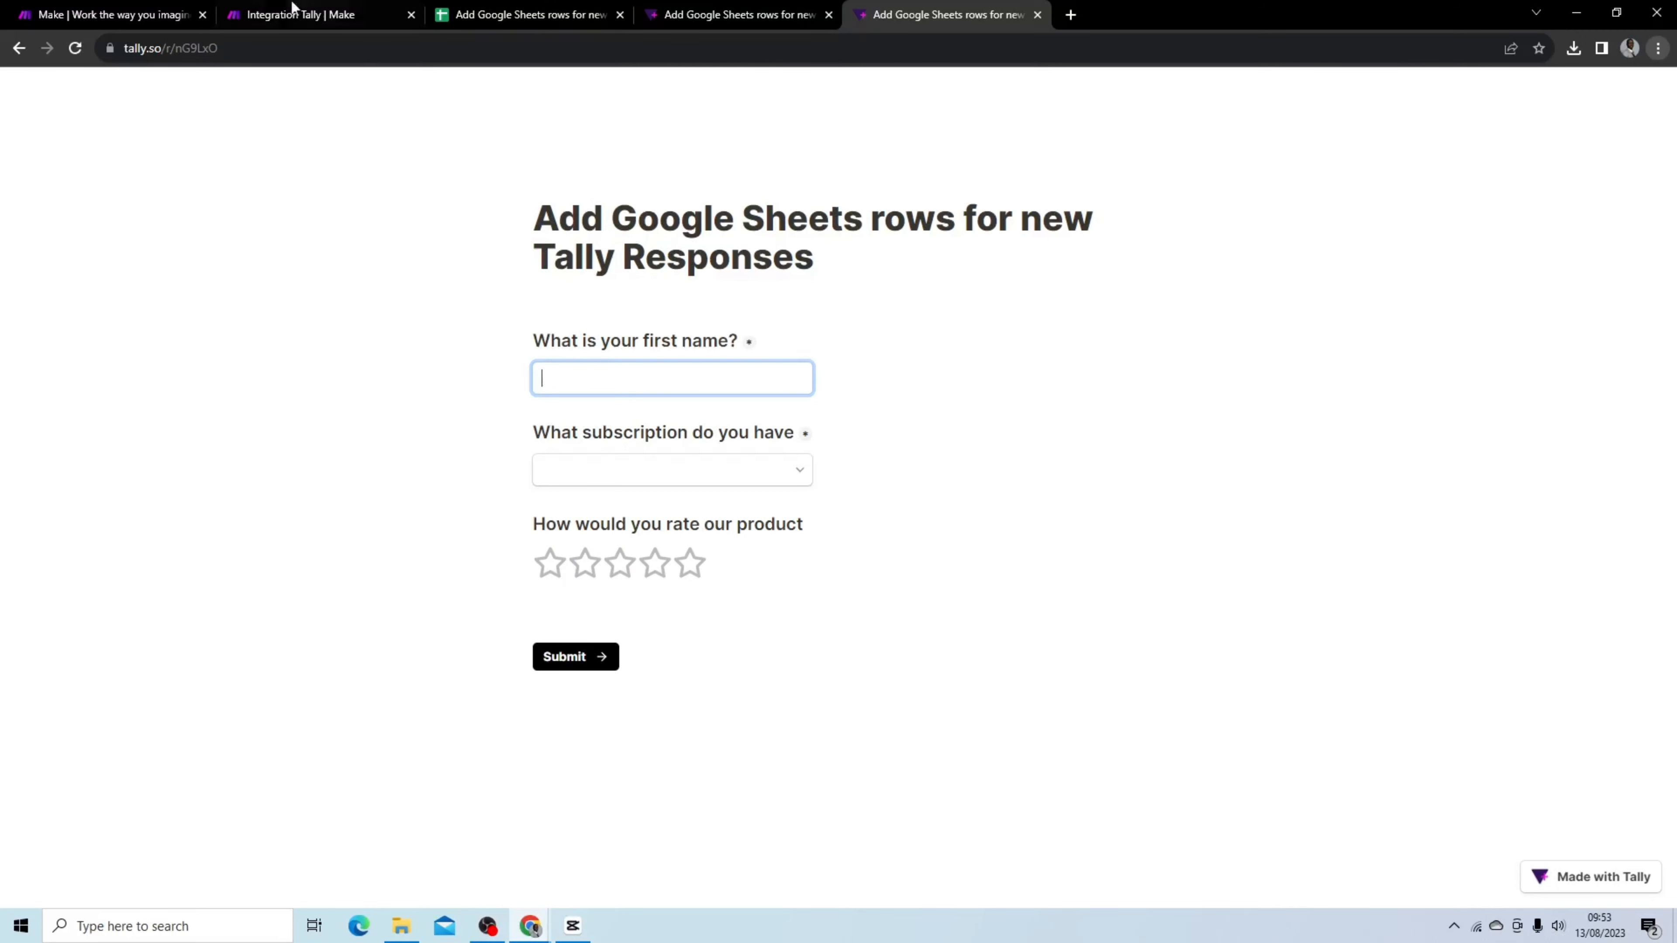
{"action": "left_click", "coordinate": [261, 14]}
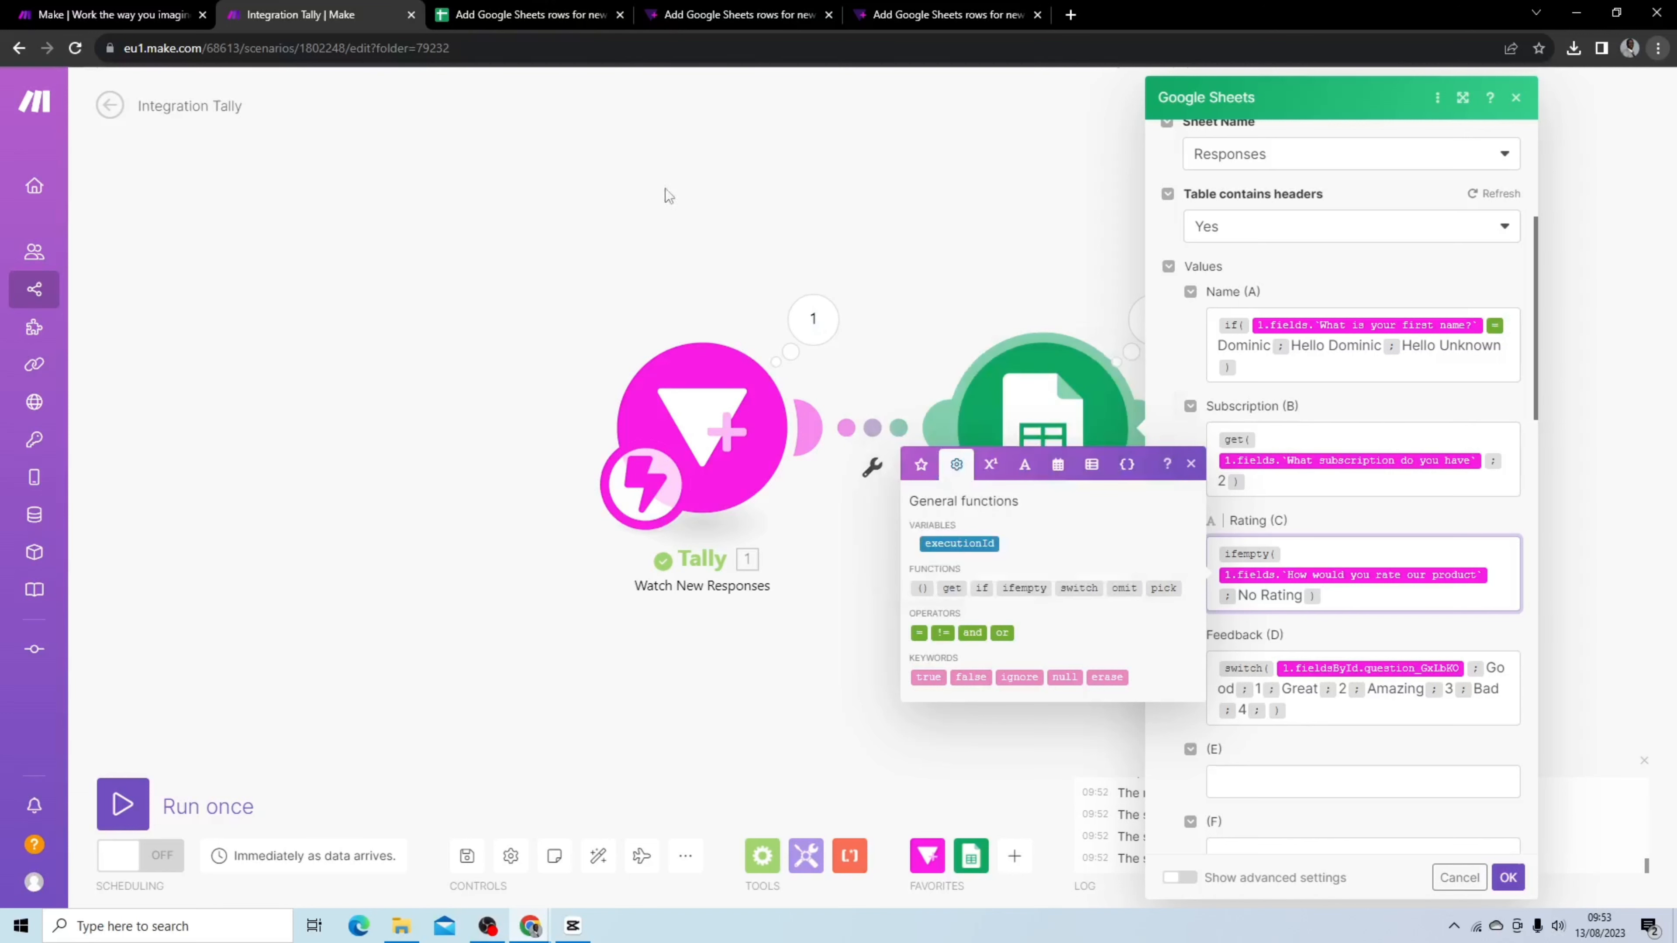
{"action": "left_click", "coordinate": [119, 802]}
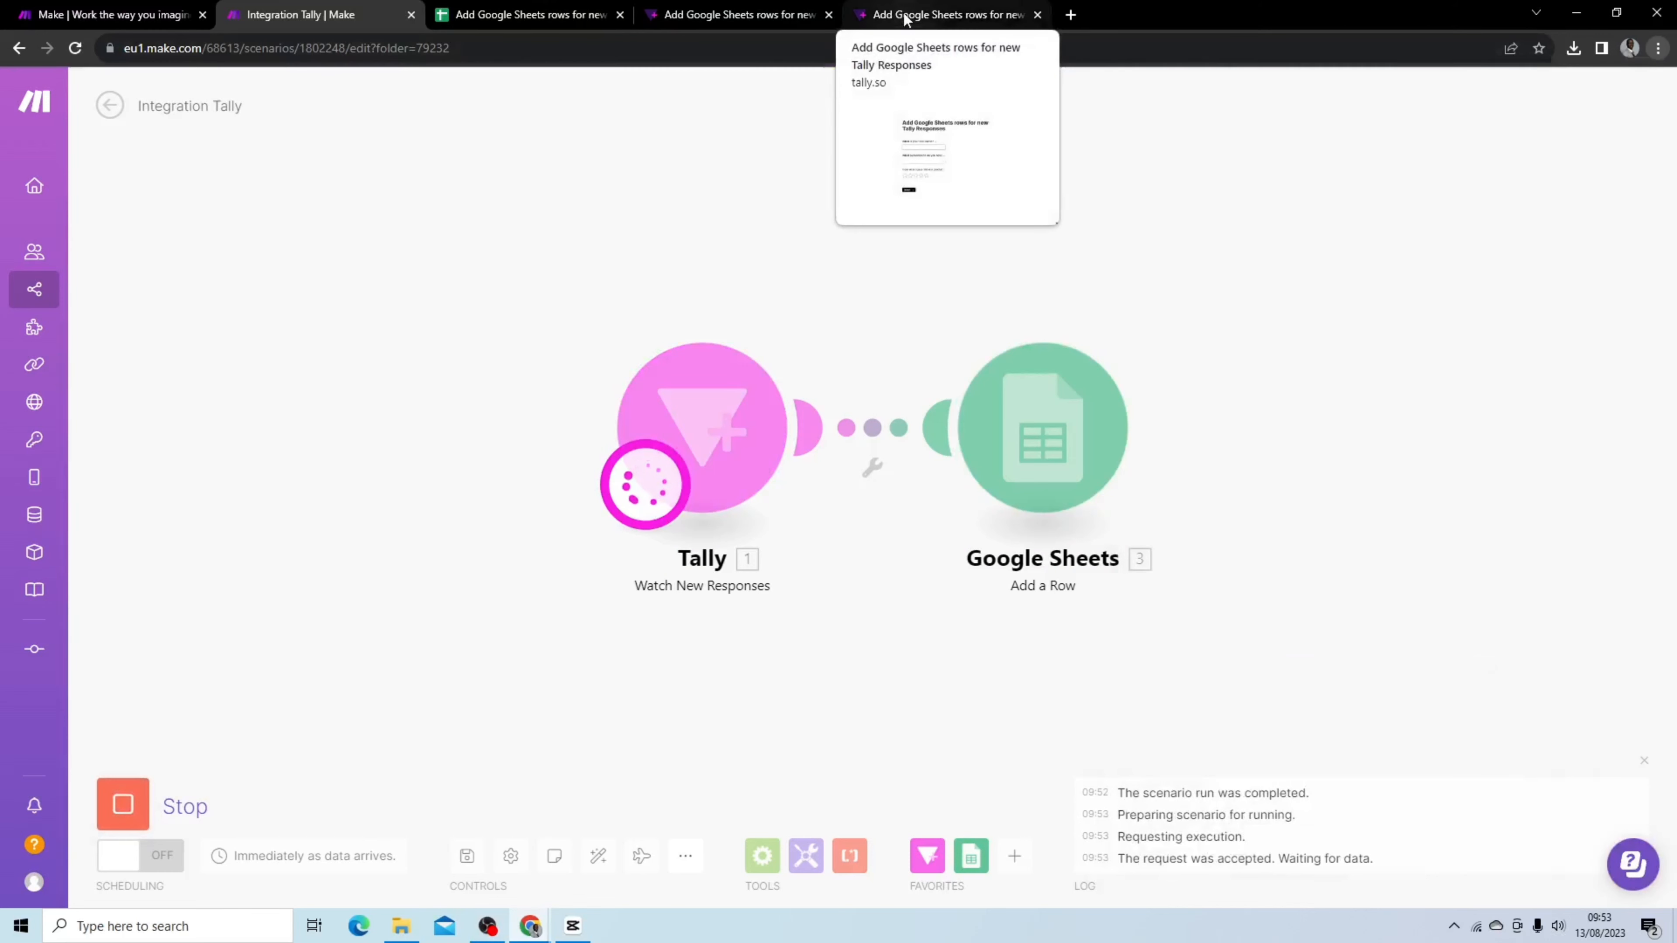
Submit the Tally form with a first name, the Bronze and Silver subscriptions, and no rating
{"action": "left_click", "coordinate": [906, 20]}
{"action": "left_click", "coordinate": [706, 388]}
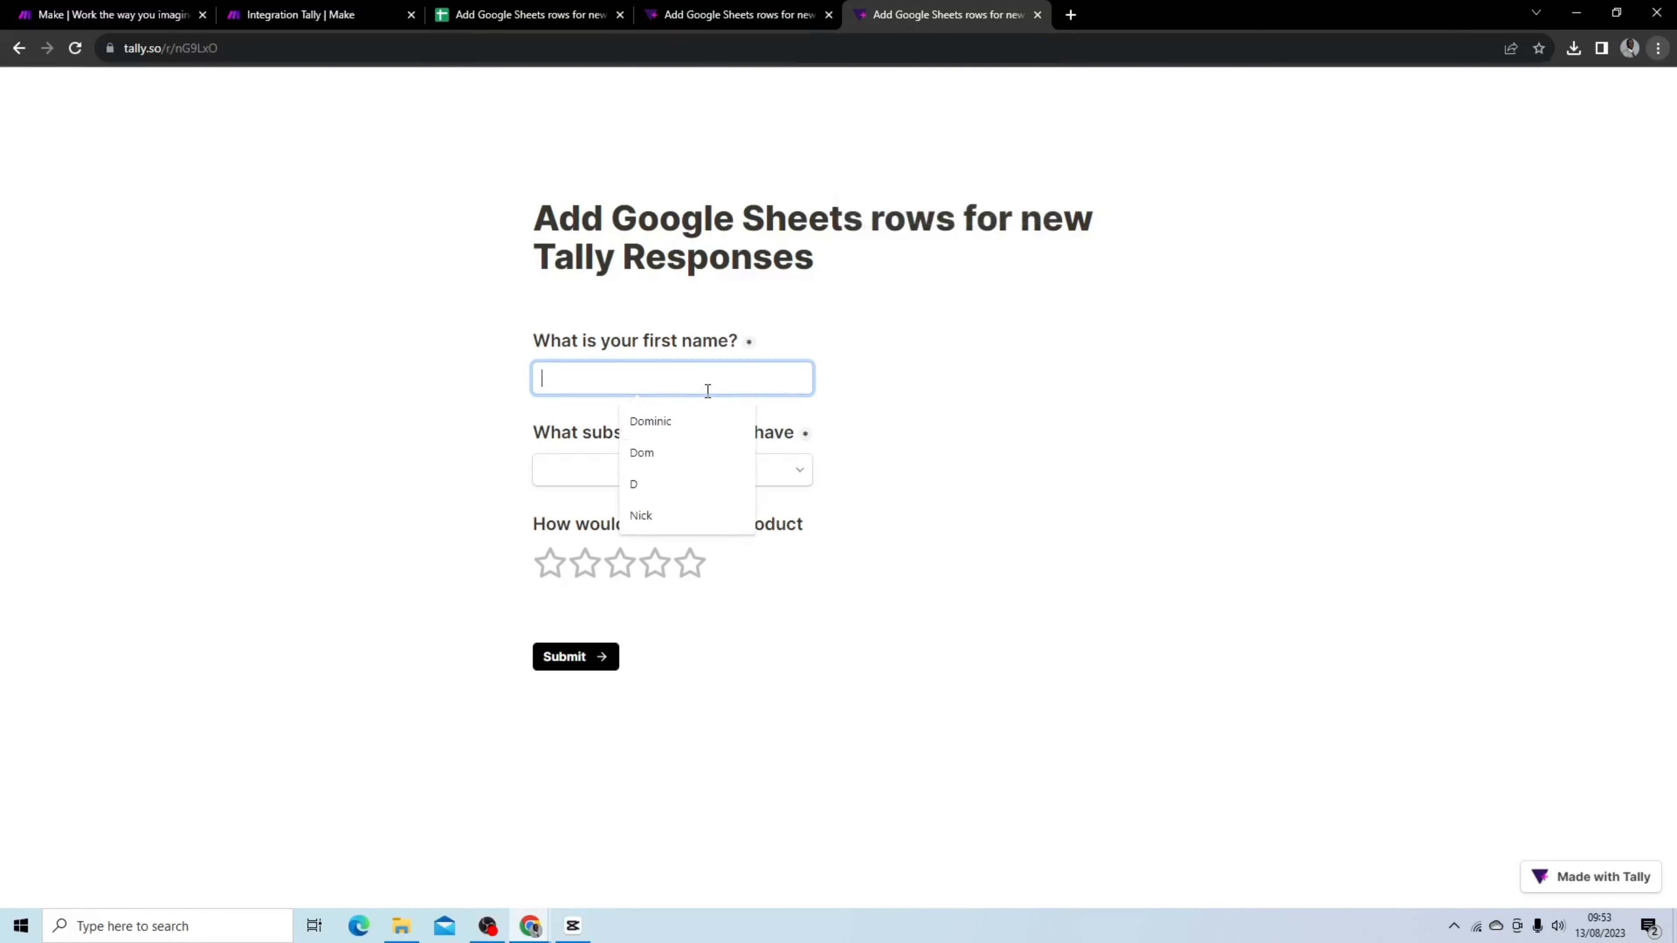
{"action": "left_click", "coordinate": [680, 424]}
{"action": "left_click", "coordinate": [675, 471]}
{"action": "left_click", "coordinate": [650, 507]}
{"action": "left_click", "coordinate": [650, 535]}
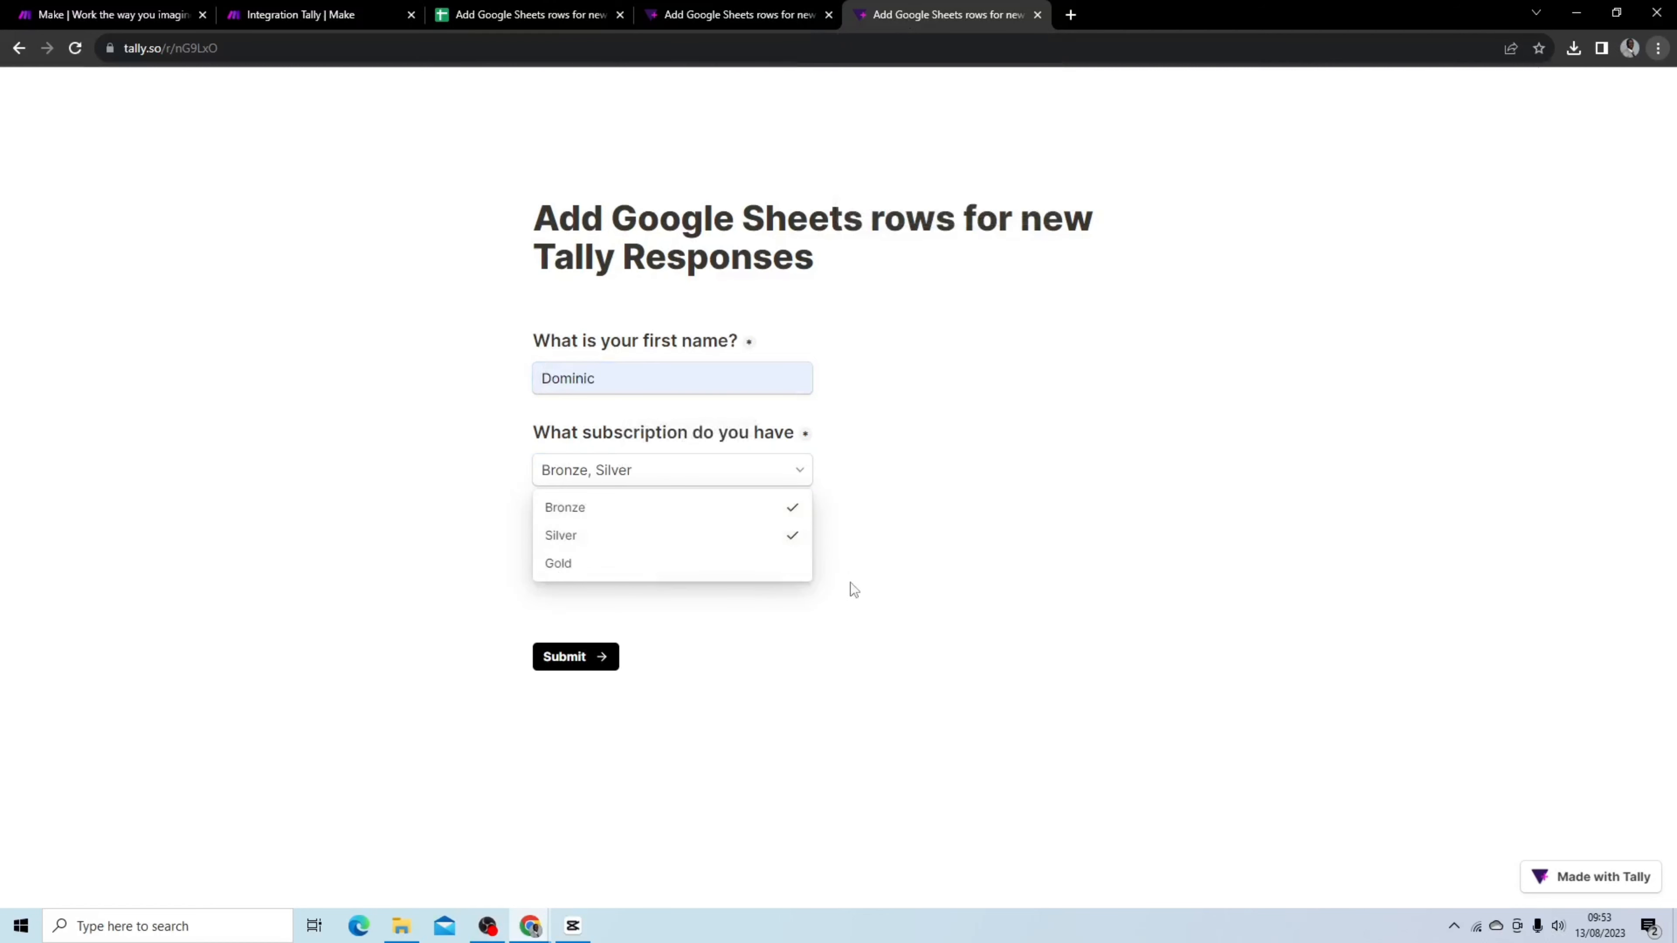
{"action": "left_click", "coordinate": [893, 561]}
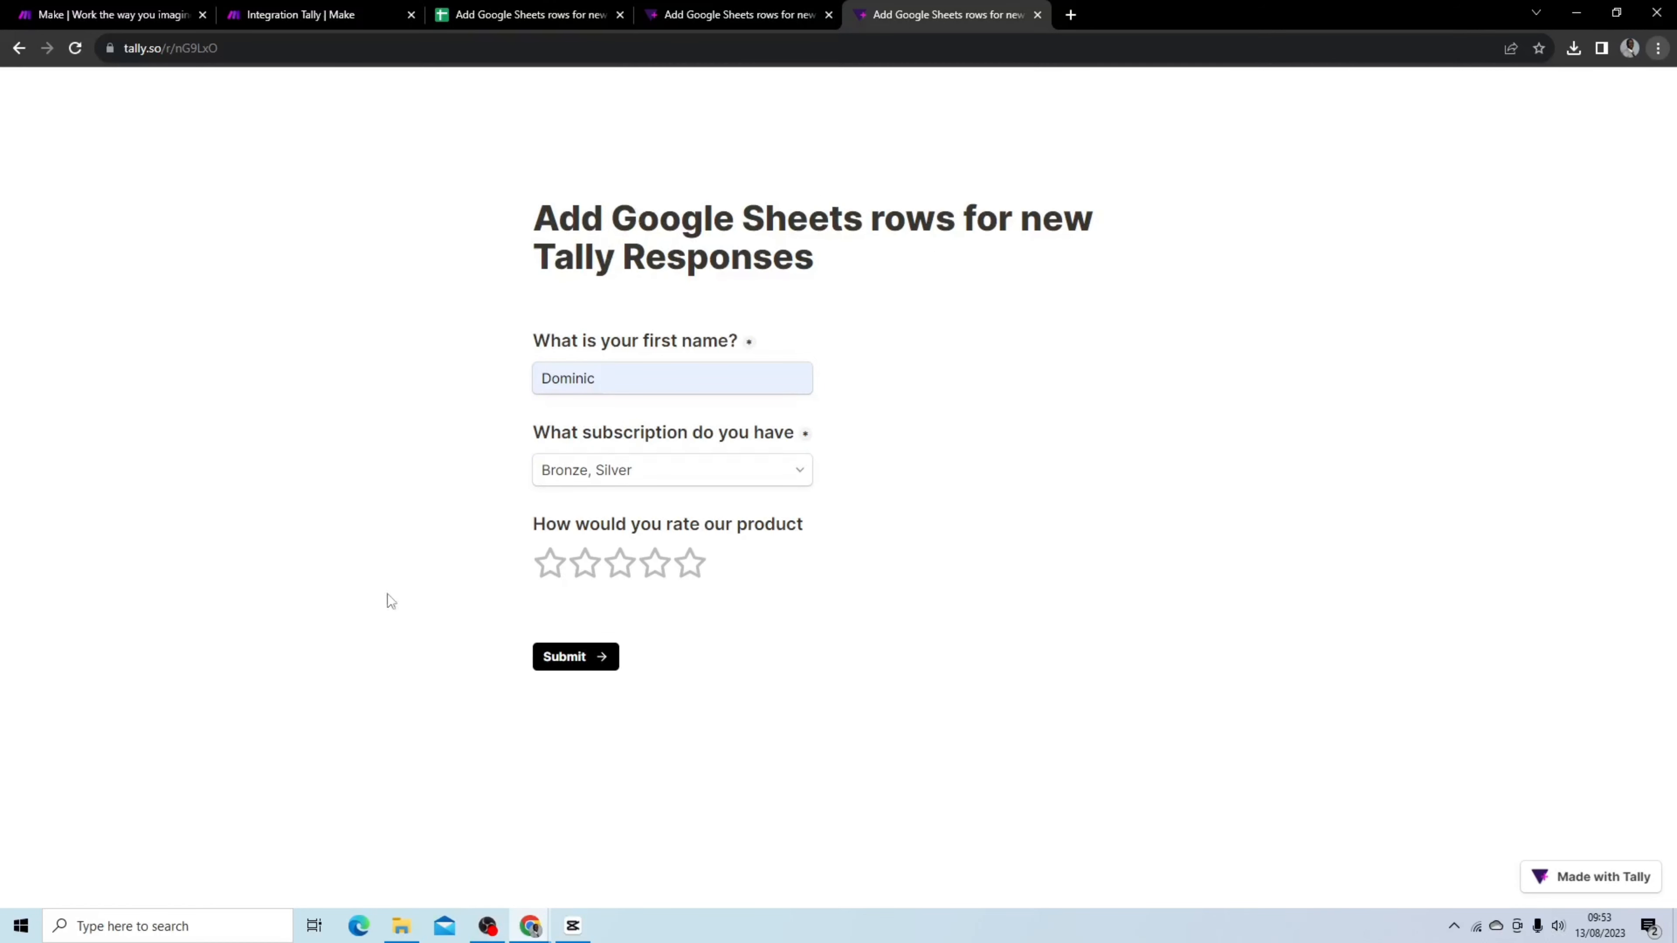
{"action": "left_click", "coordinate": [575, 661]}
{"action": "left_click", "coordinate": [370, 15]}
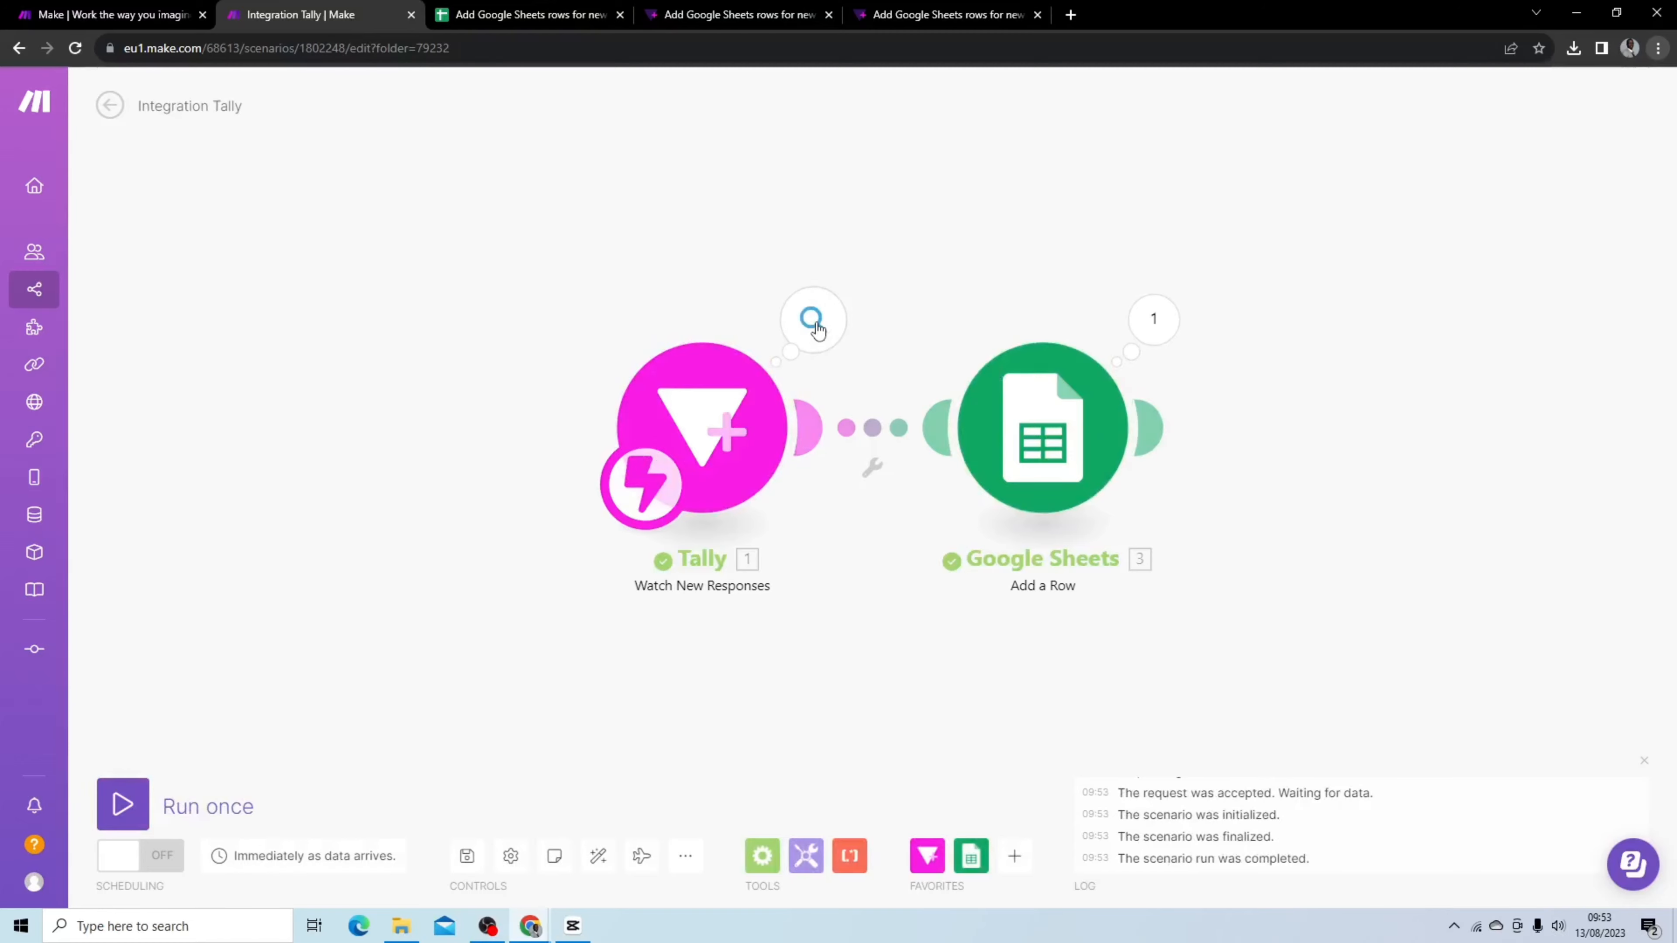
Check the Rating cell of the newest row in the Responses sheet
{"action": "left_click", "coordinate": [492, 14]}
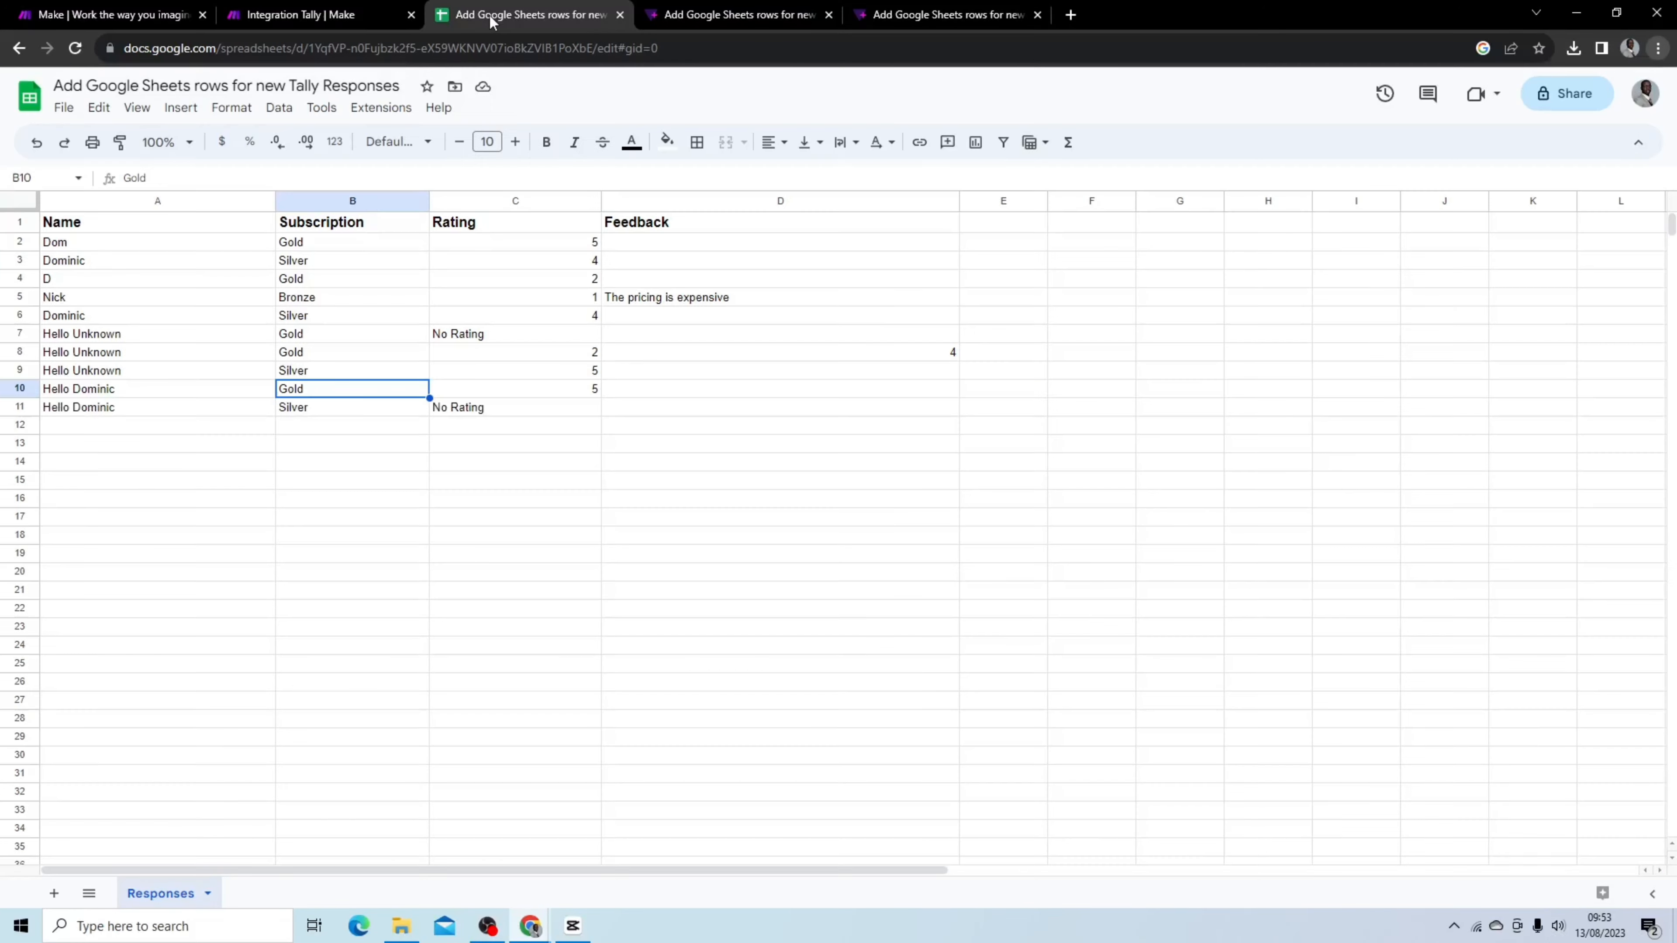
{"action": "left_click", "coordinate": [471, 409]}
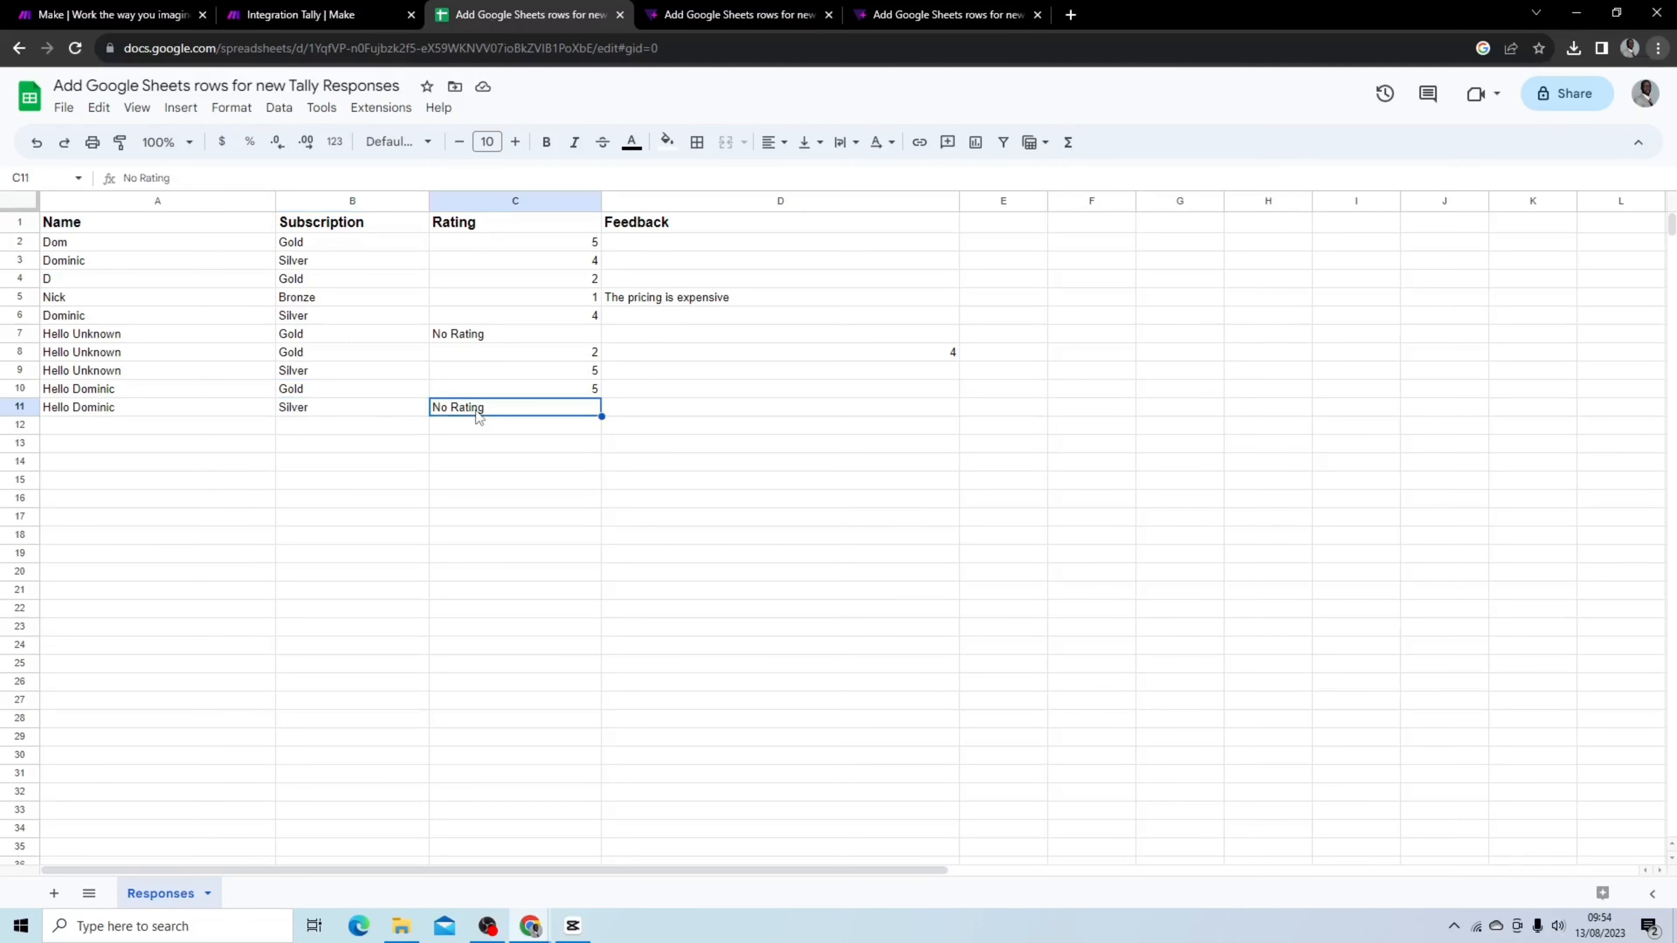
{"action": "left_click", "coordinate": [322, 18]}
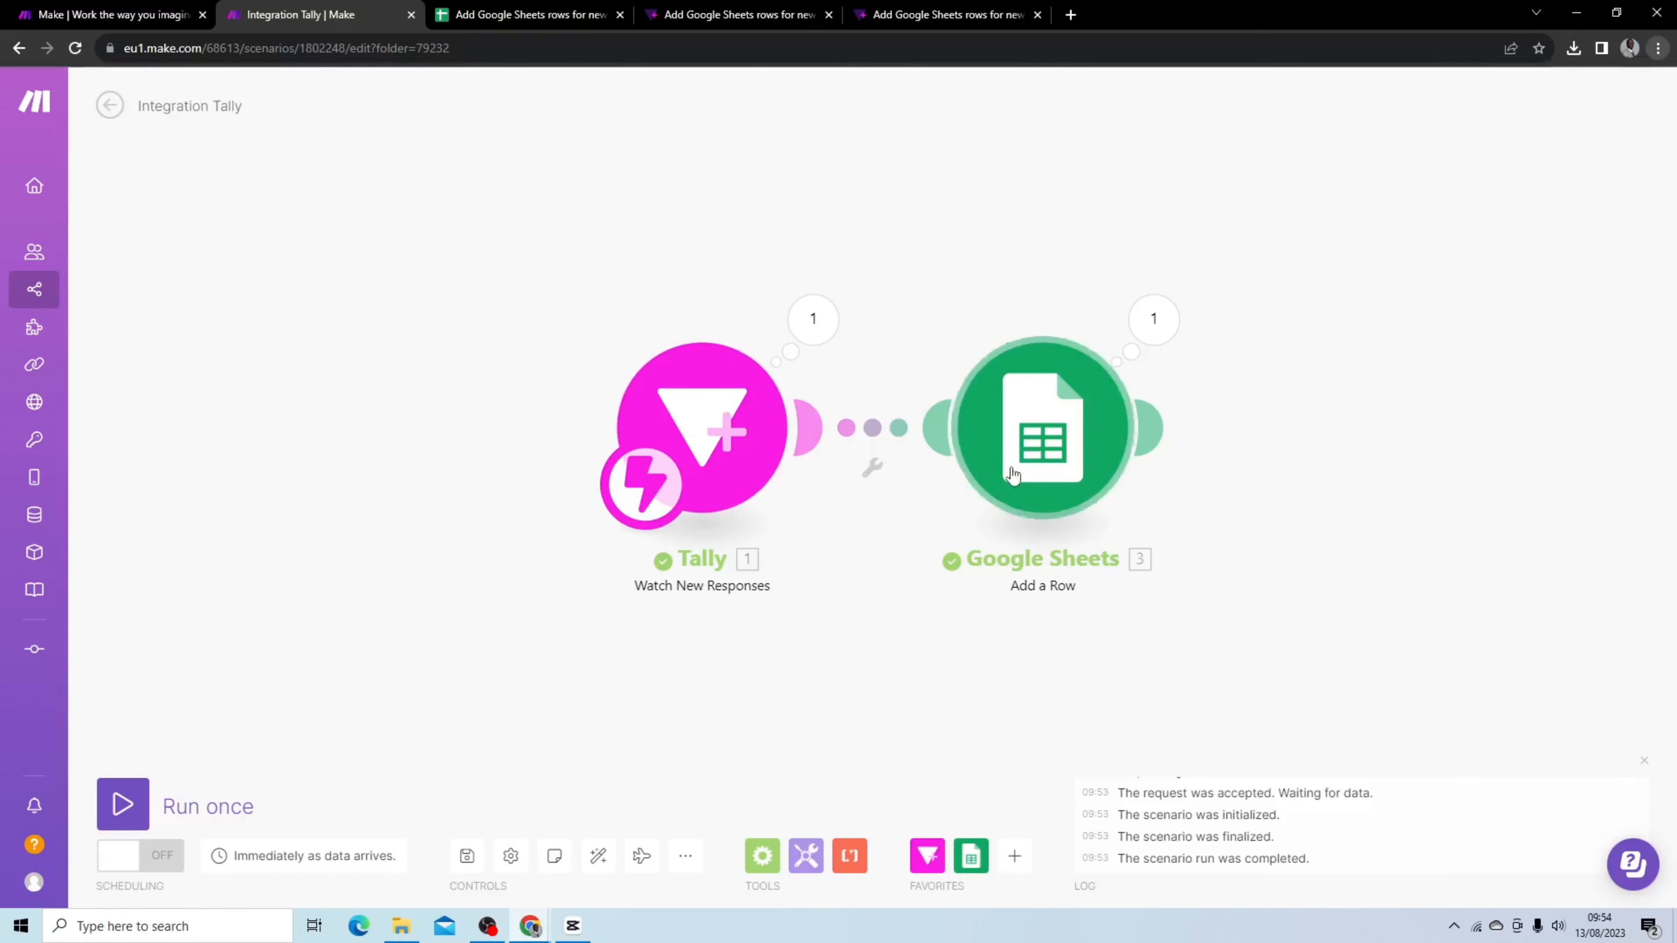
Reopen the Google Sheets module and examine the ifempty and switch function help in the Rating and Feedback expressions
{"action": "left_click", "coordinate": [1049, 383]}
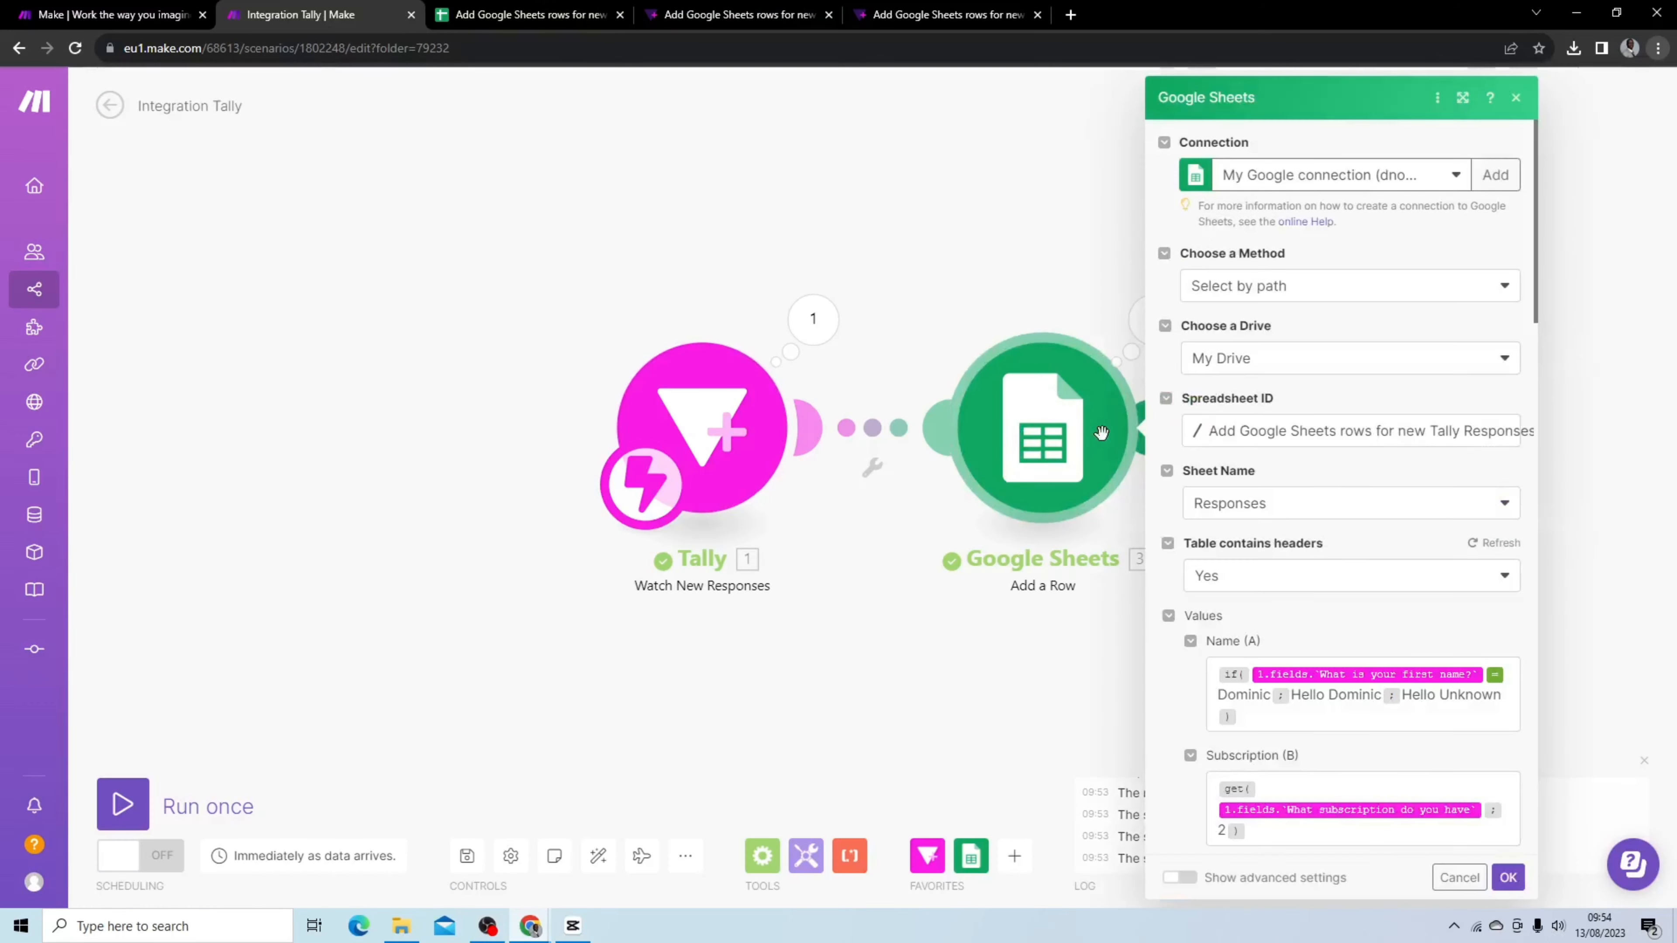
{"action": "scroll", "coordinate": [1304, 468], "scroll_direction": "down", "scroll_amount": 5}
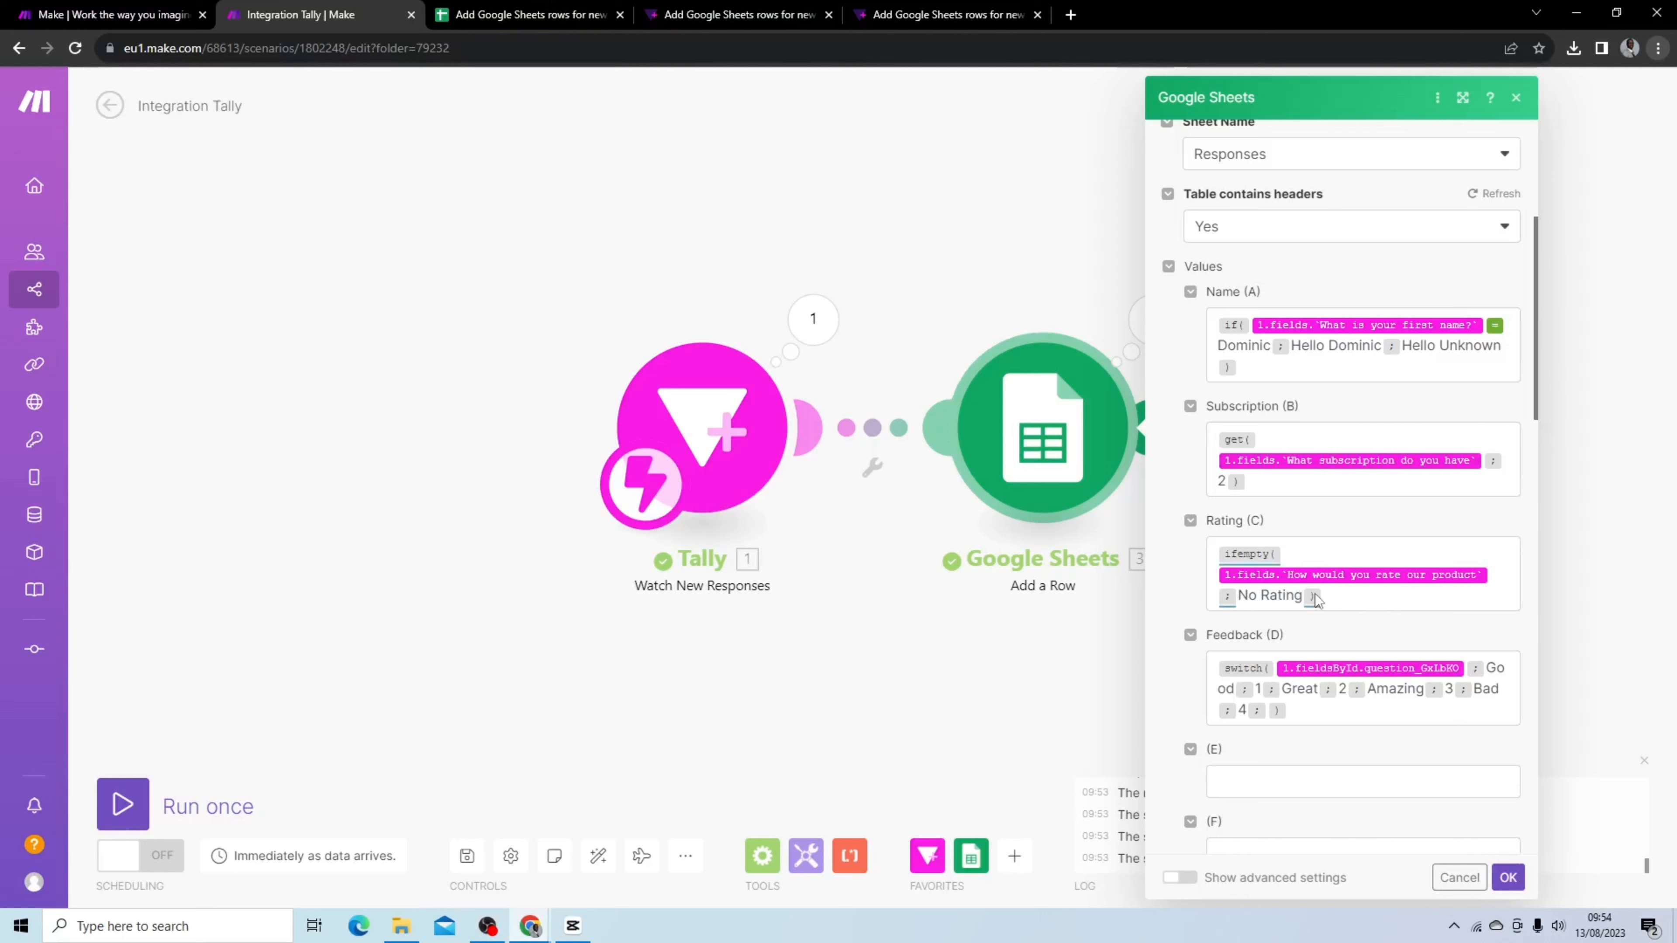
{"action": "mouse_move", "coordinate": [1255, 562]}
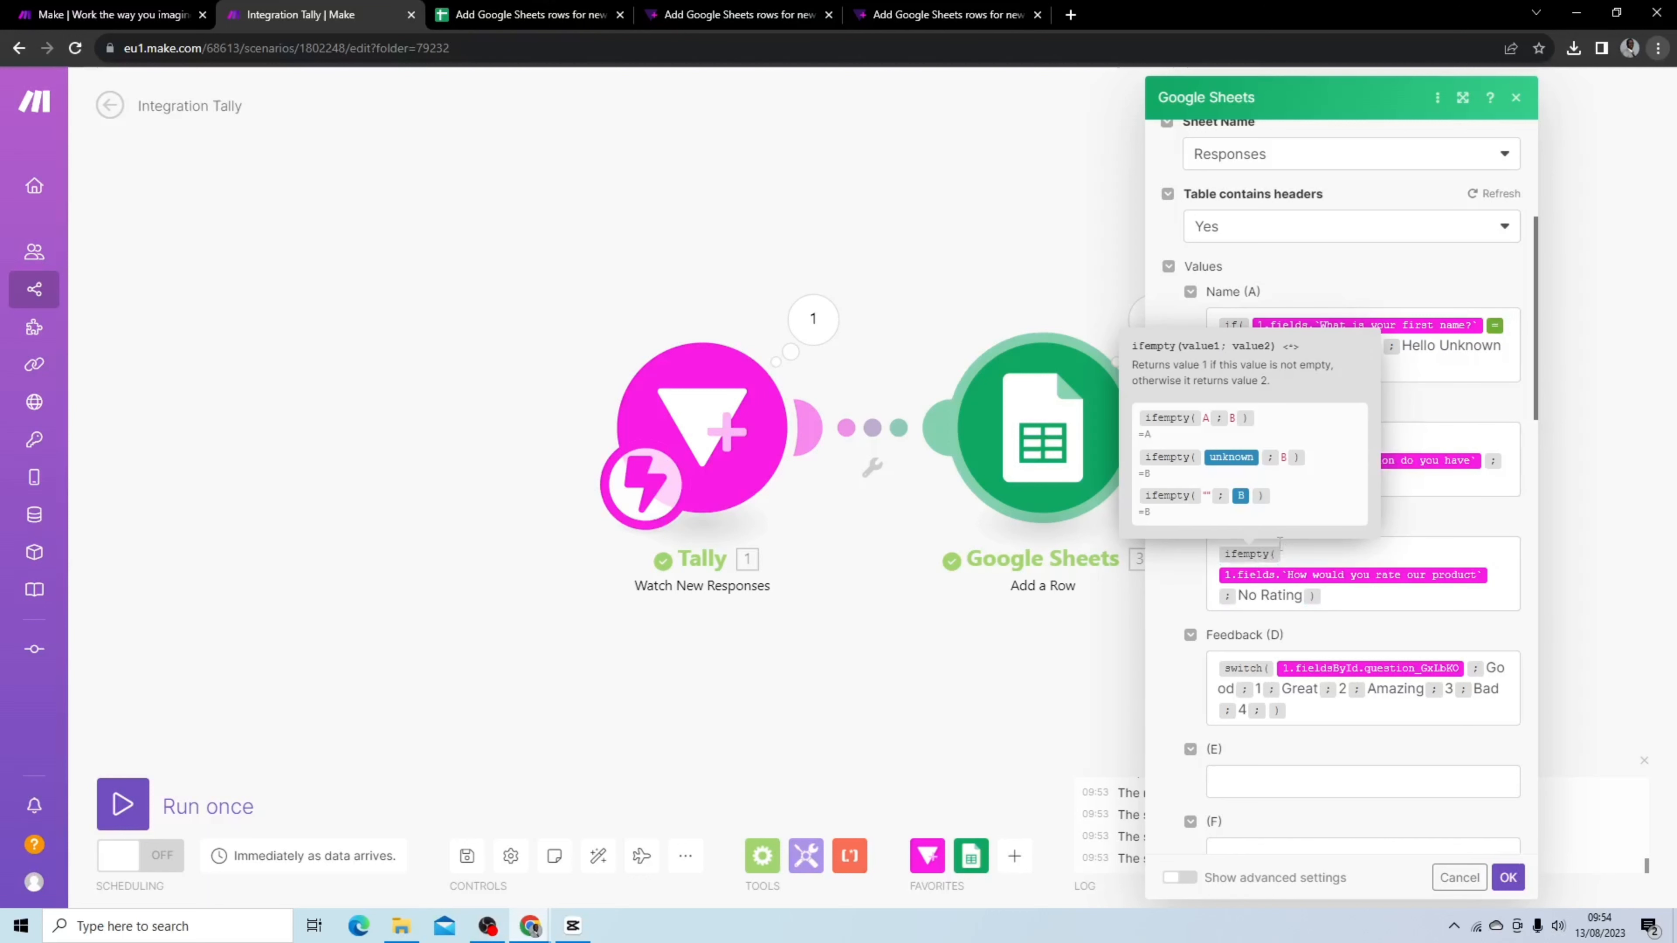
{"action": "left_click", "coordinate": [967, 688]}
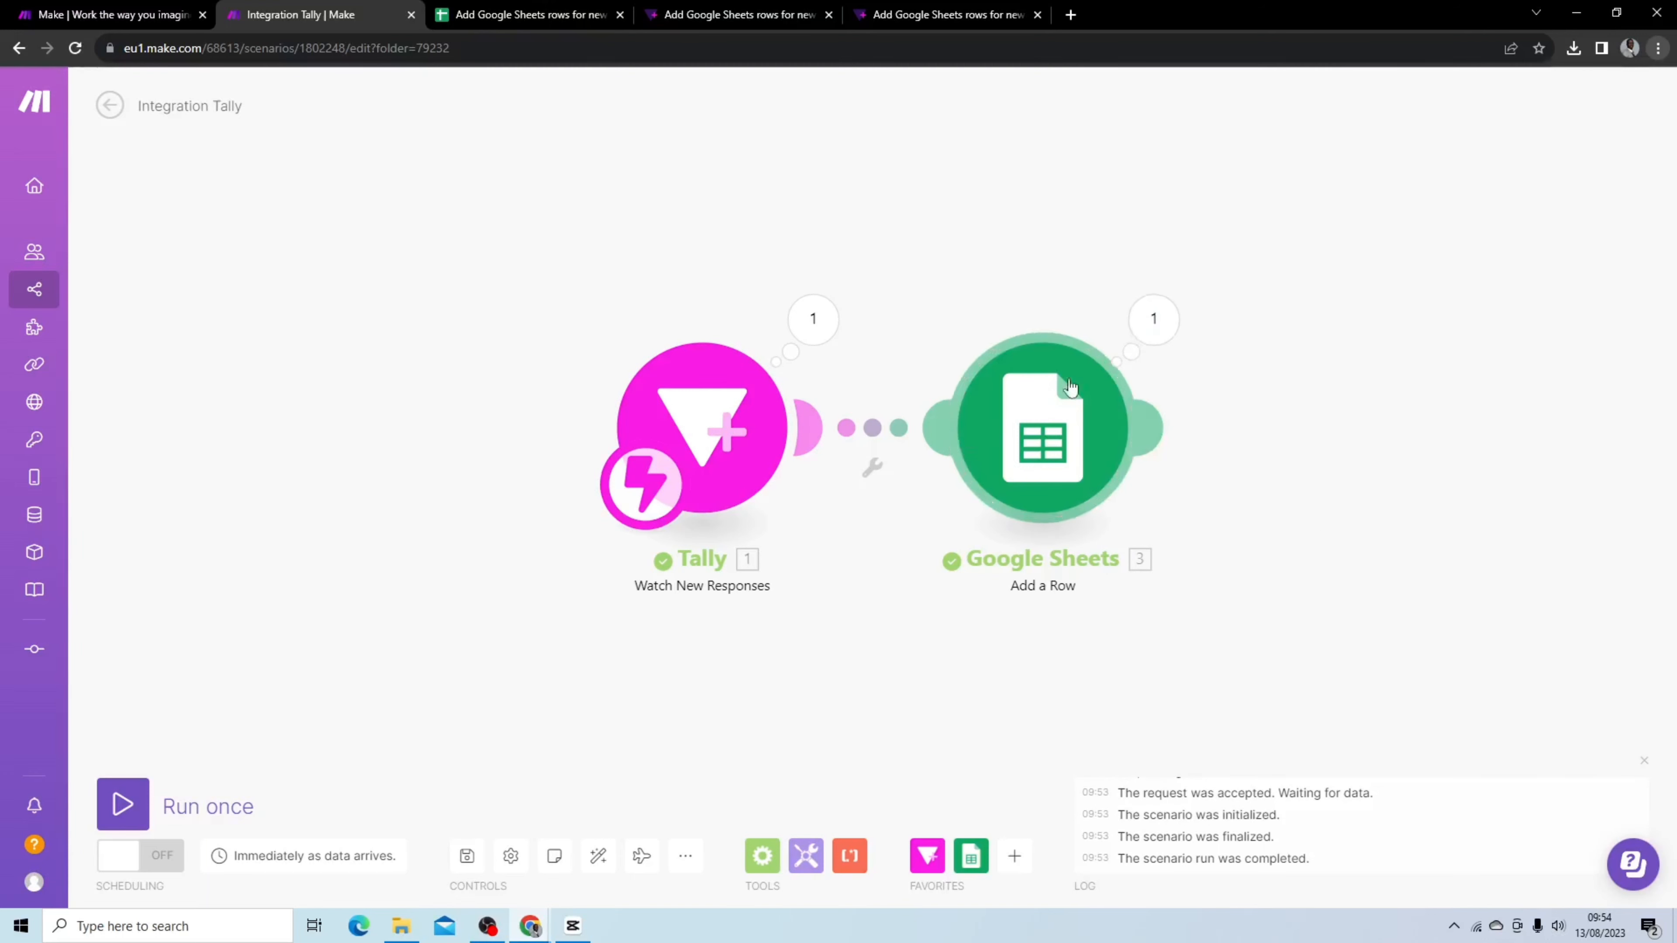
{"action": "left_click", "coordinate": [1045, 403]}
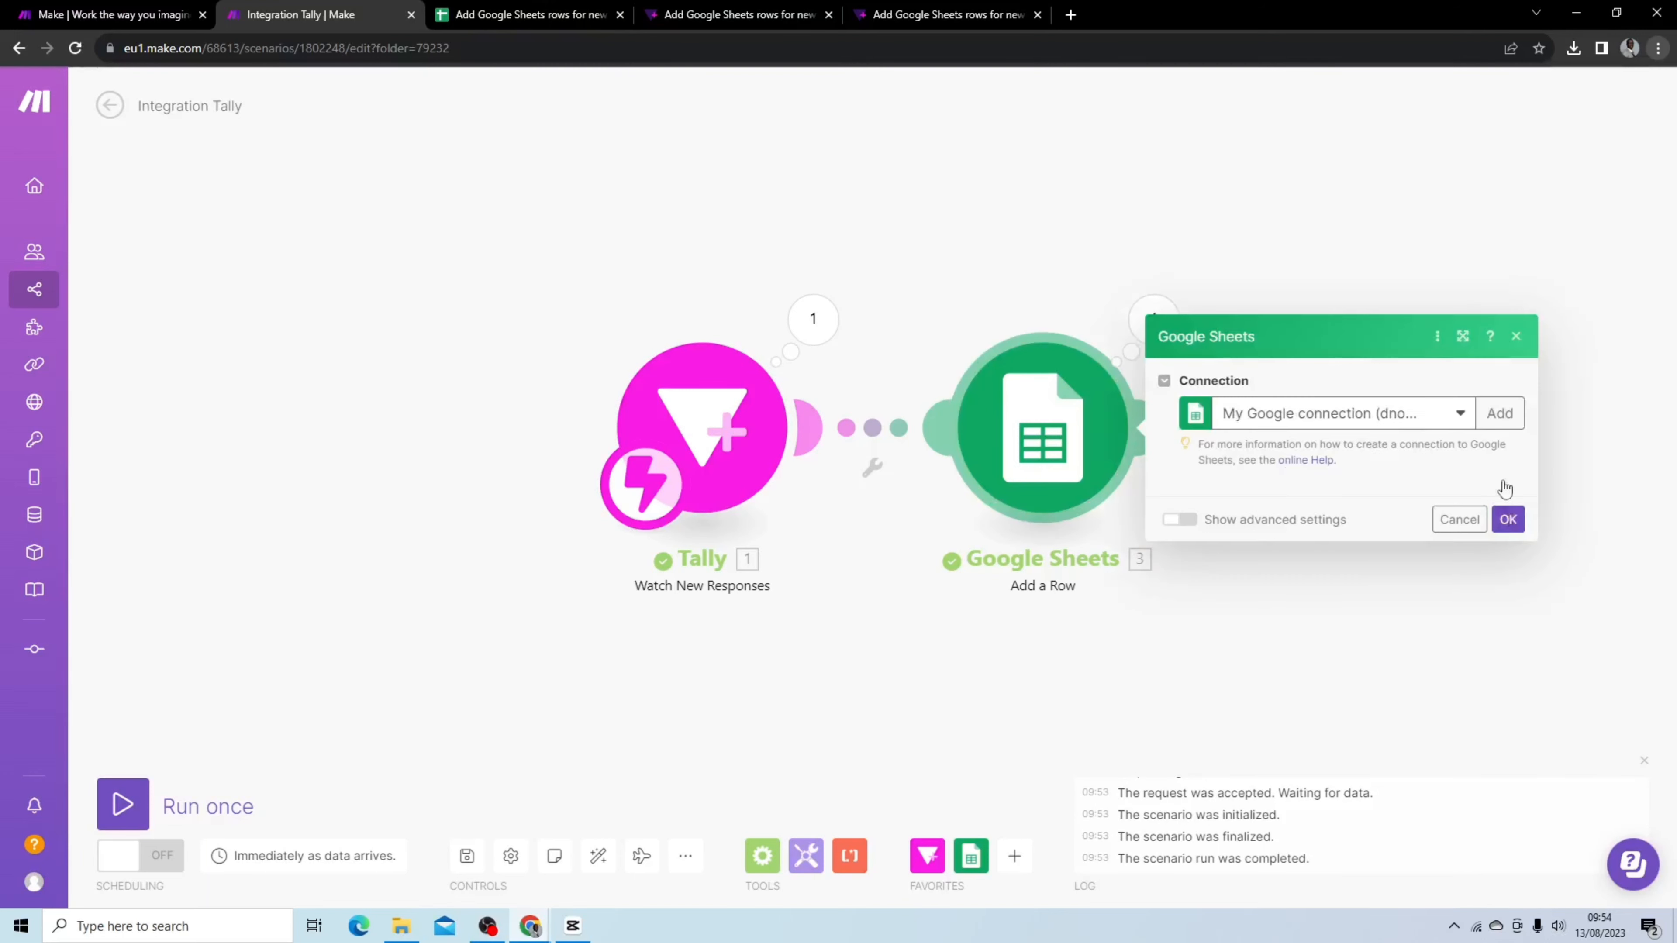
{"action": "scroll", "coordinate": [1249, 441], "scroll_direction": "down", "scroll_amount": 5}
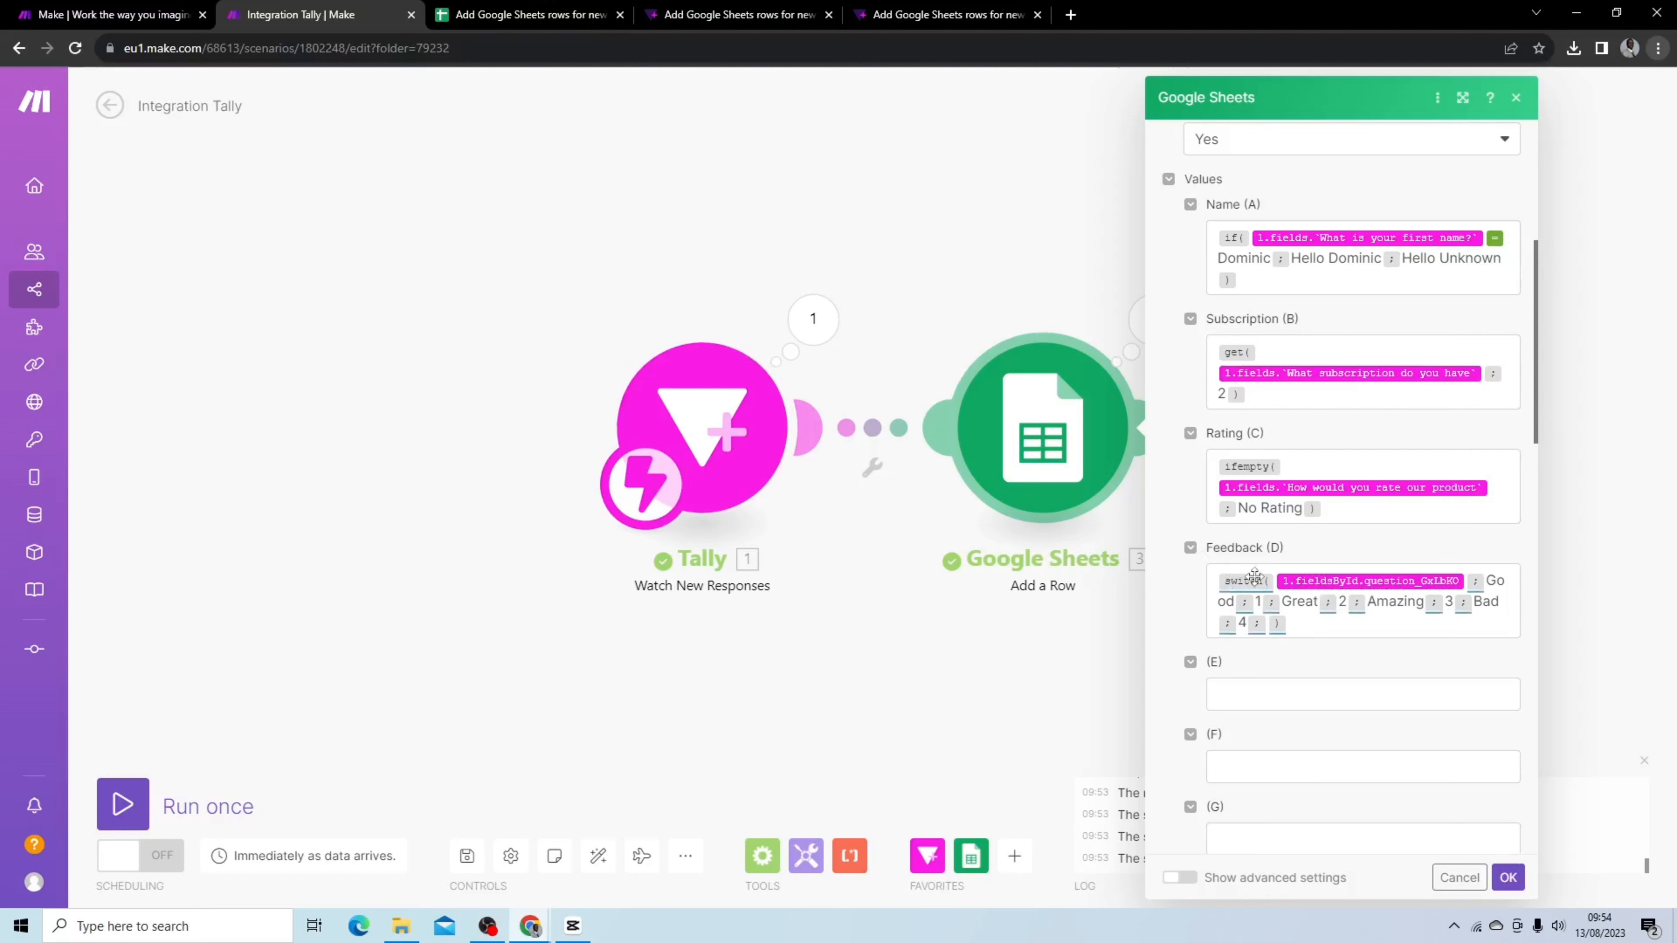
{"action": "mouse_move", "coordinate": [1252, 577]}
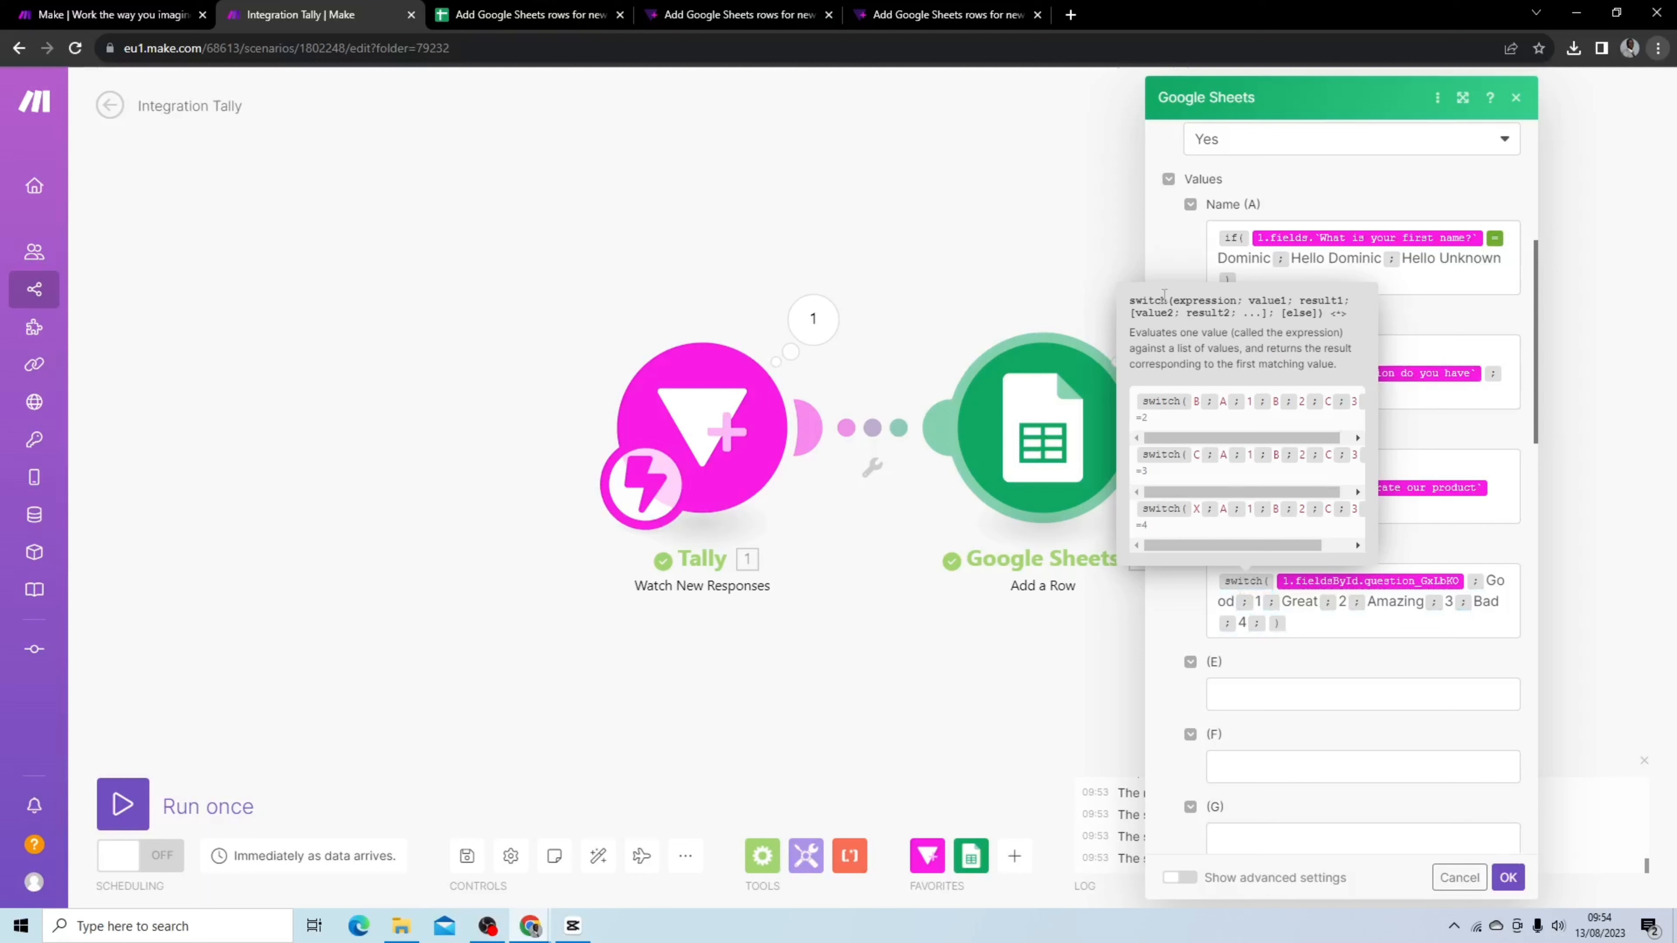
{"action": "left_click_drag", "start_coordinate": [1173, 300], "coordinate": [1237, 300]}
{"action": "left_click_drag", "start_coordinate": [1248, 302], "coordinate": [1344, 301]}
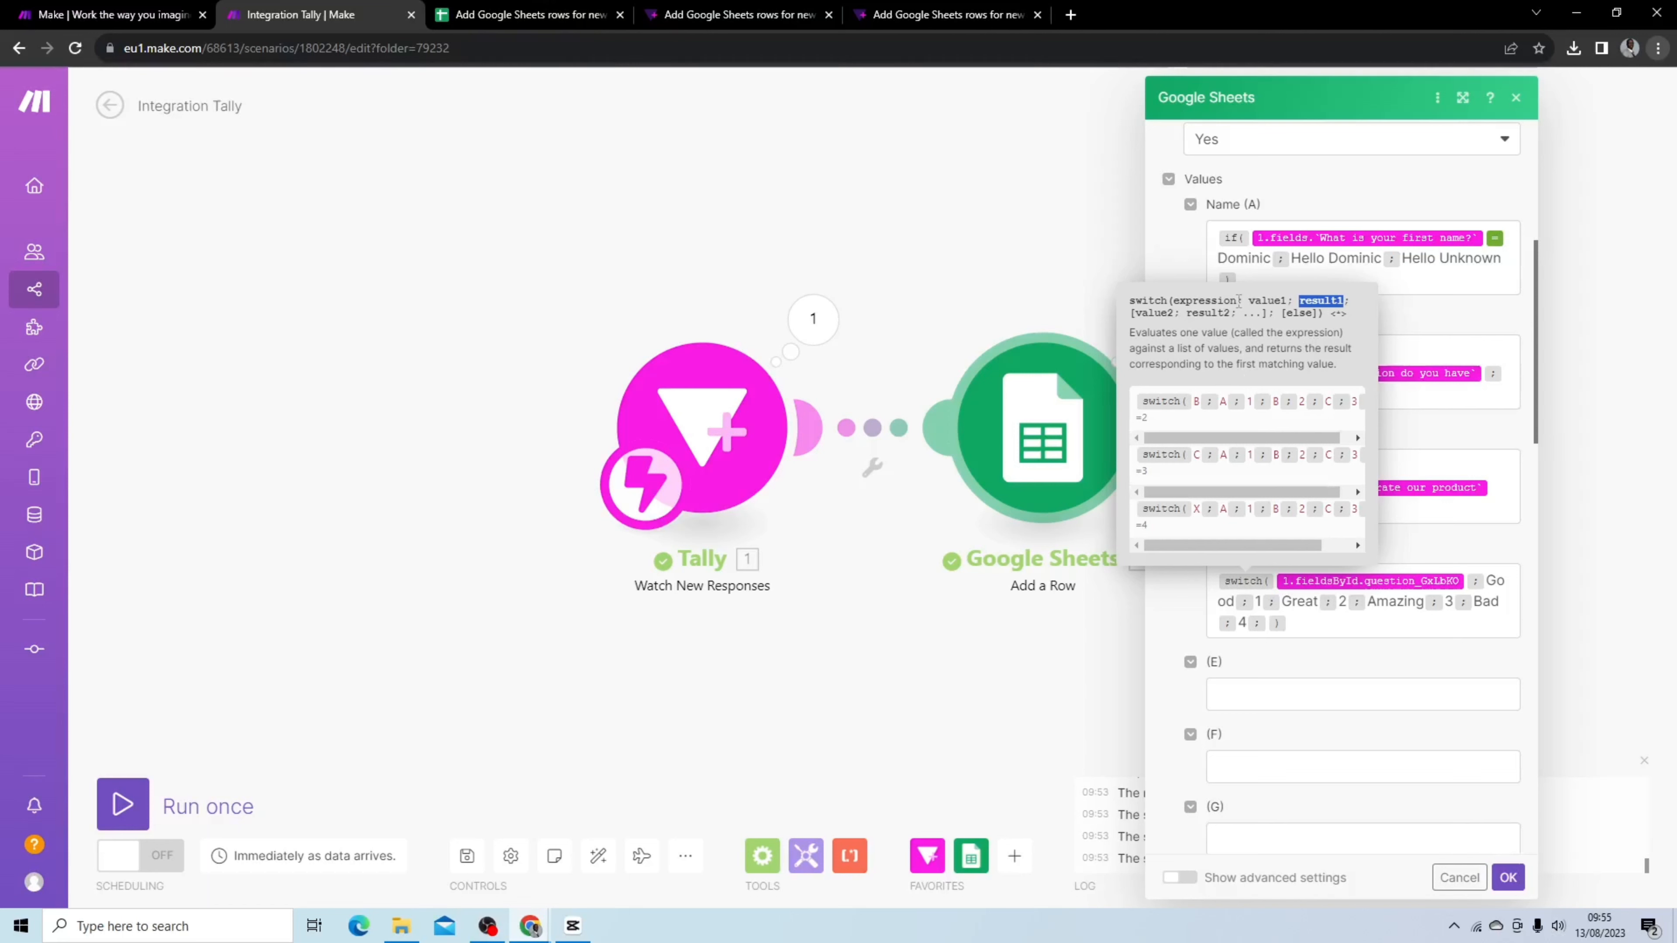
{"action": "left_click_drag", "start_coordinate": [1239, 301], "coordinate": [1343, 295]}
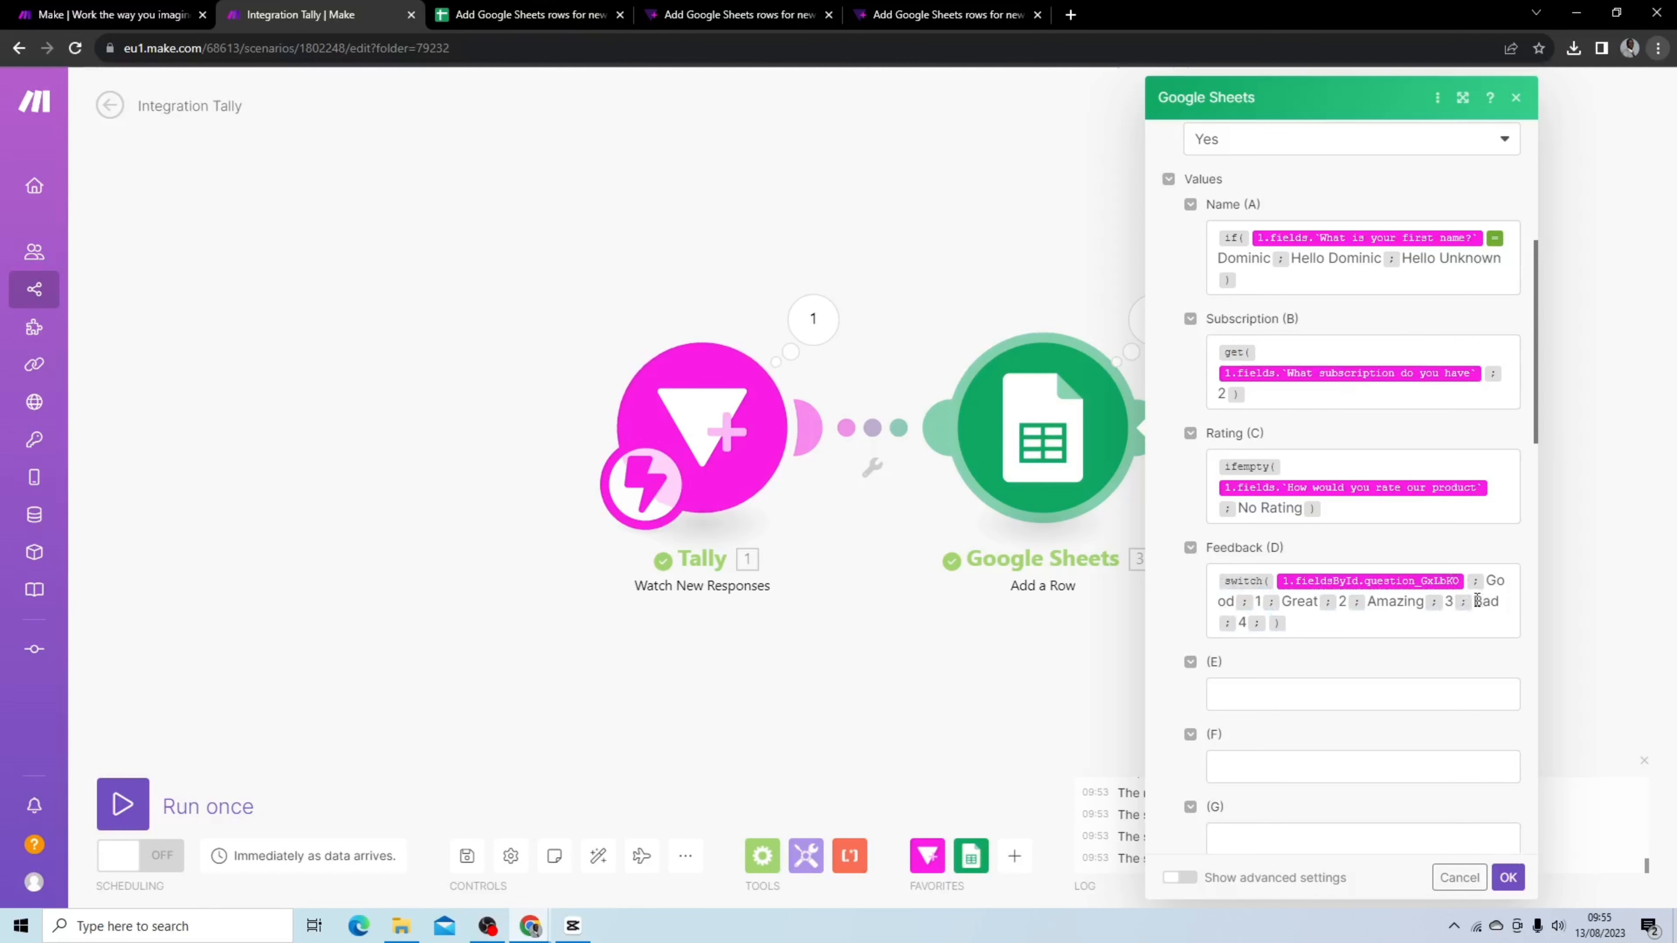
{"action": "left_click_drag", "start_coordinate": [1474, 601], "coordinate": [1500, 599]}
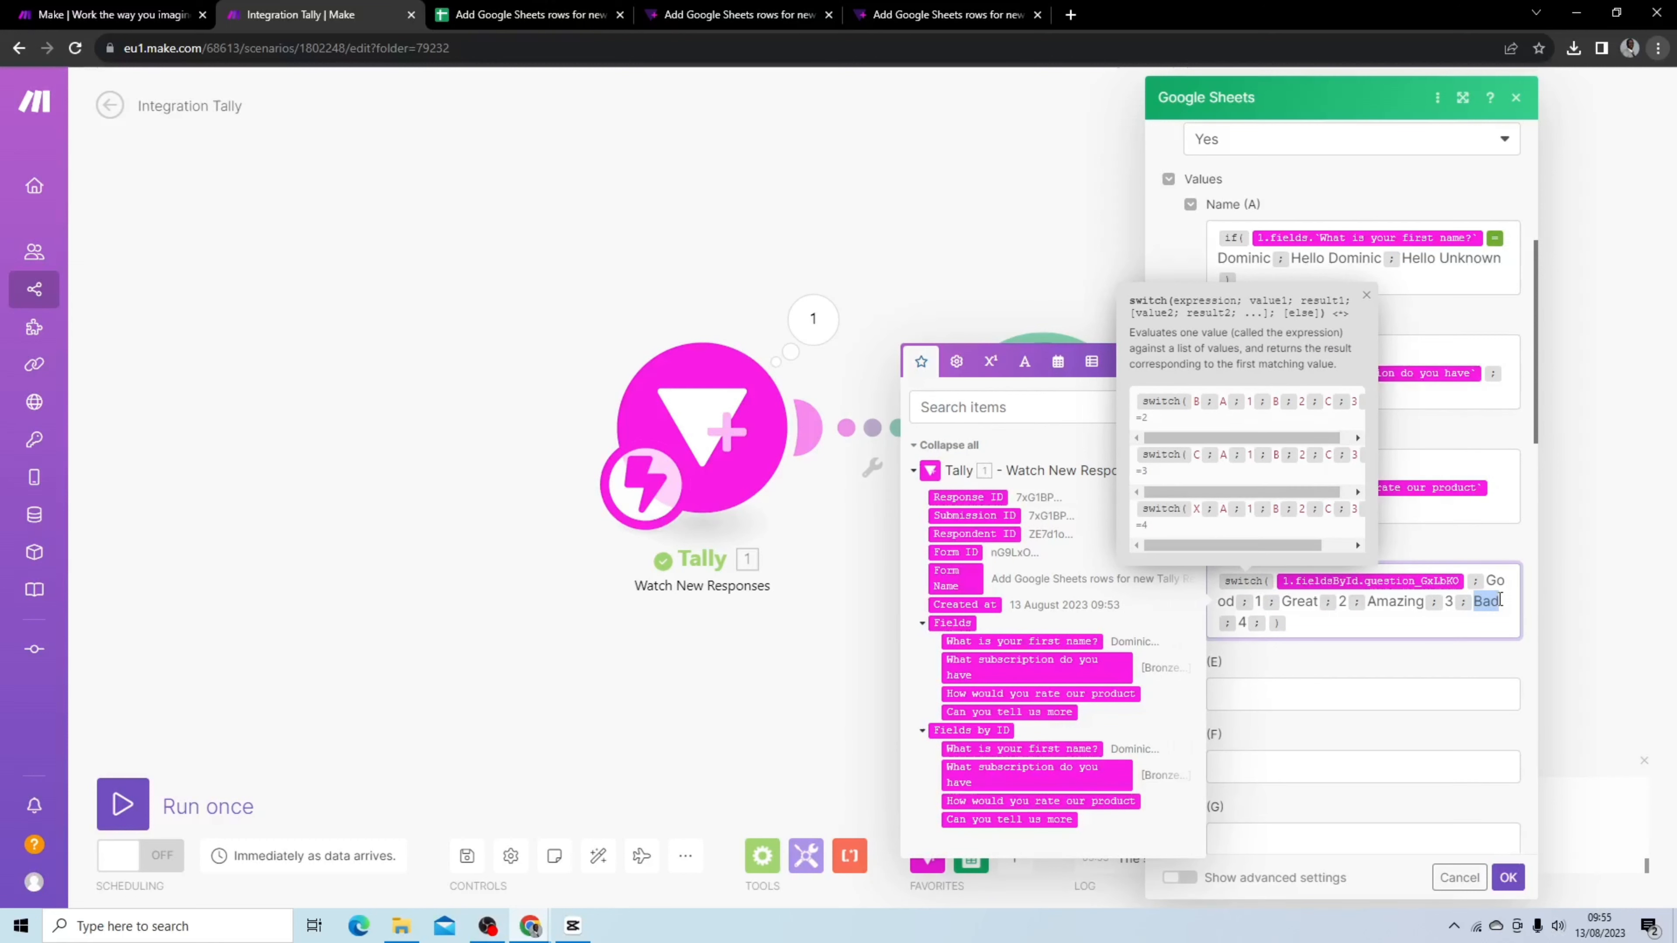
{"action": "left_click", "coordinate": [1240, 622]}
{"action": "double_click", "coordinate": [1242, 622]}
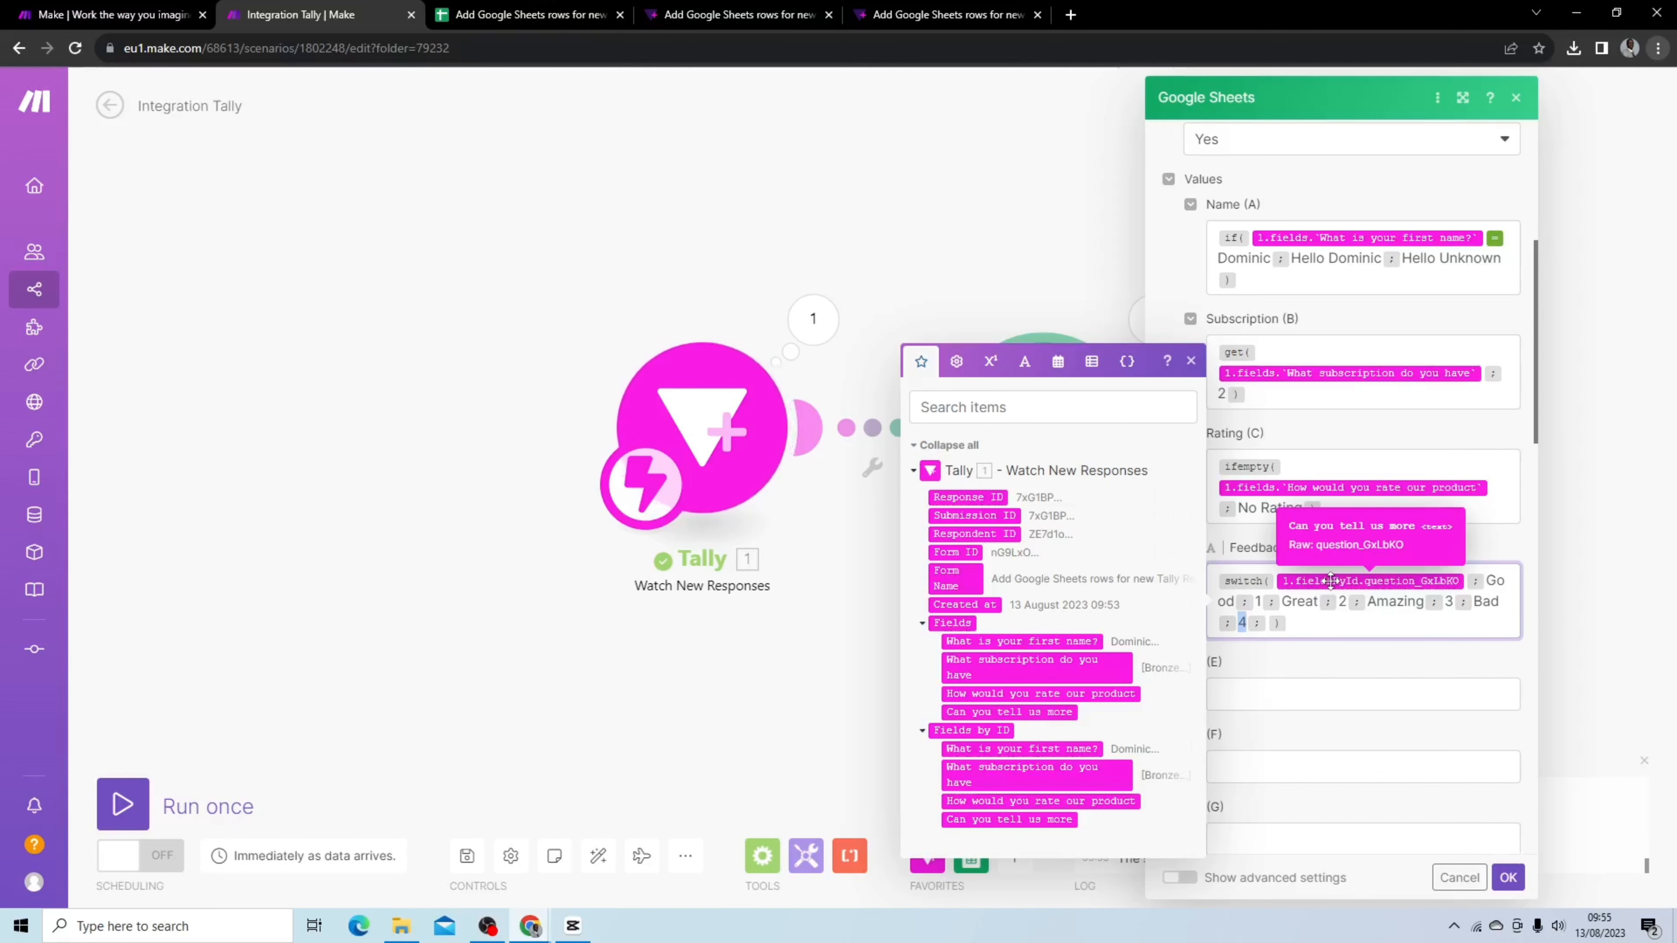
Reload the Tally form and fill in a first name, Bronze and Silver subscriptions, a 3-star rating and the feedback Bad
{"action": "left_click", "coordinate": [932, 15]}
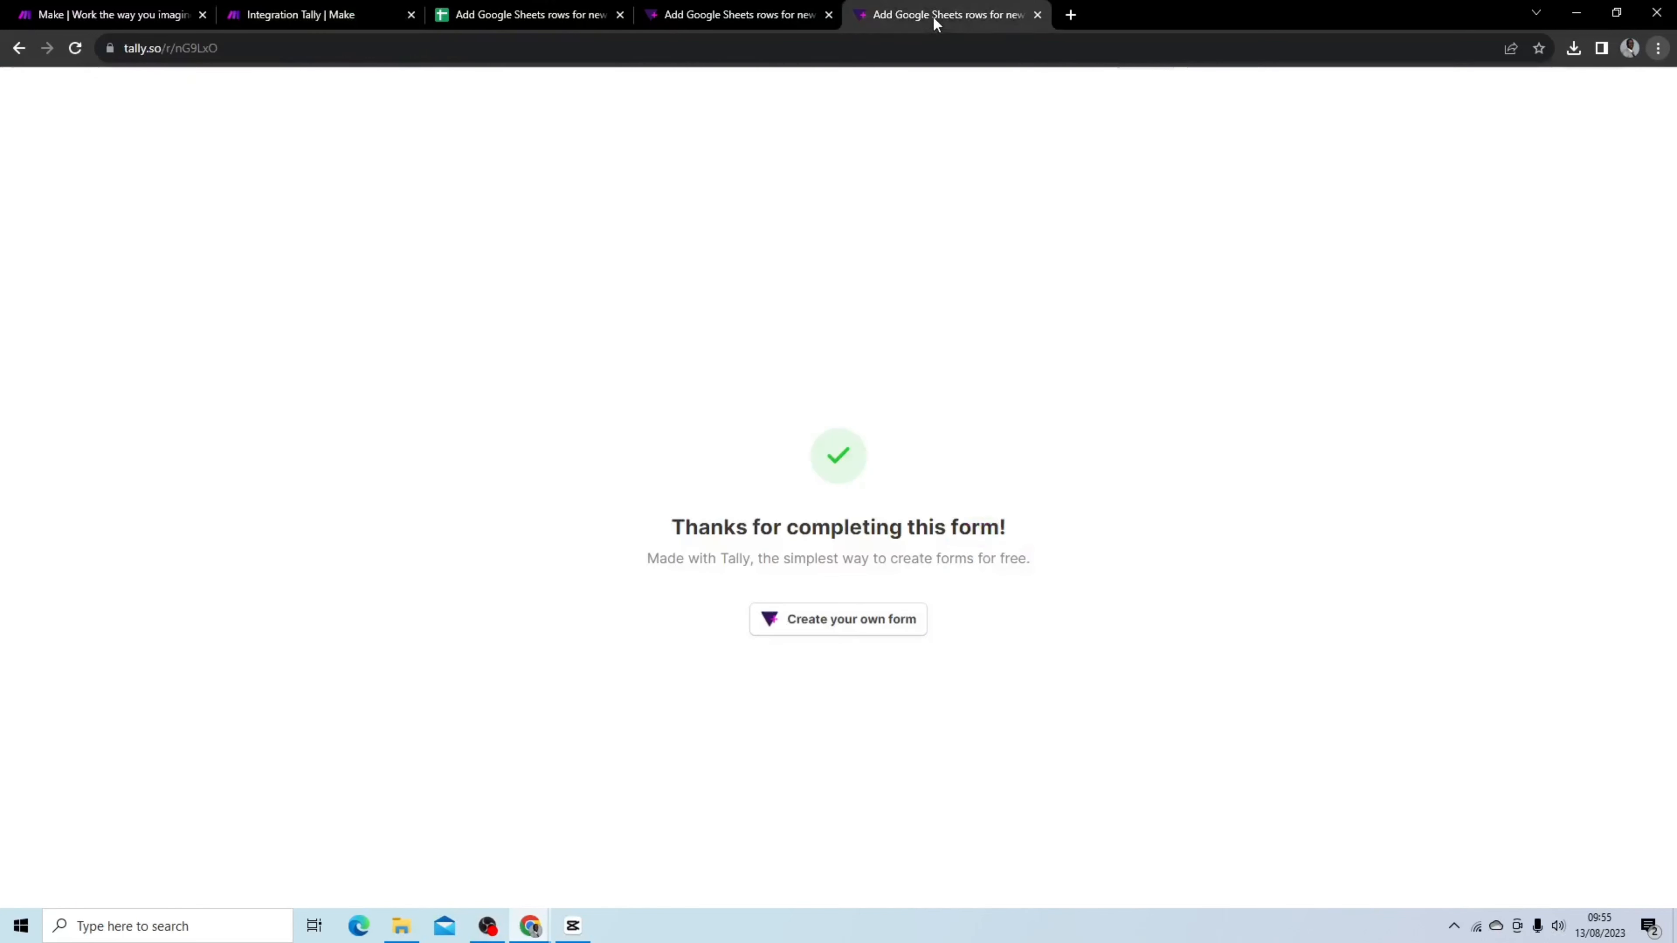
{"action": "left_click", "coordinate": [71, 52]}
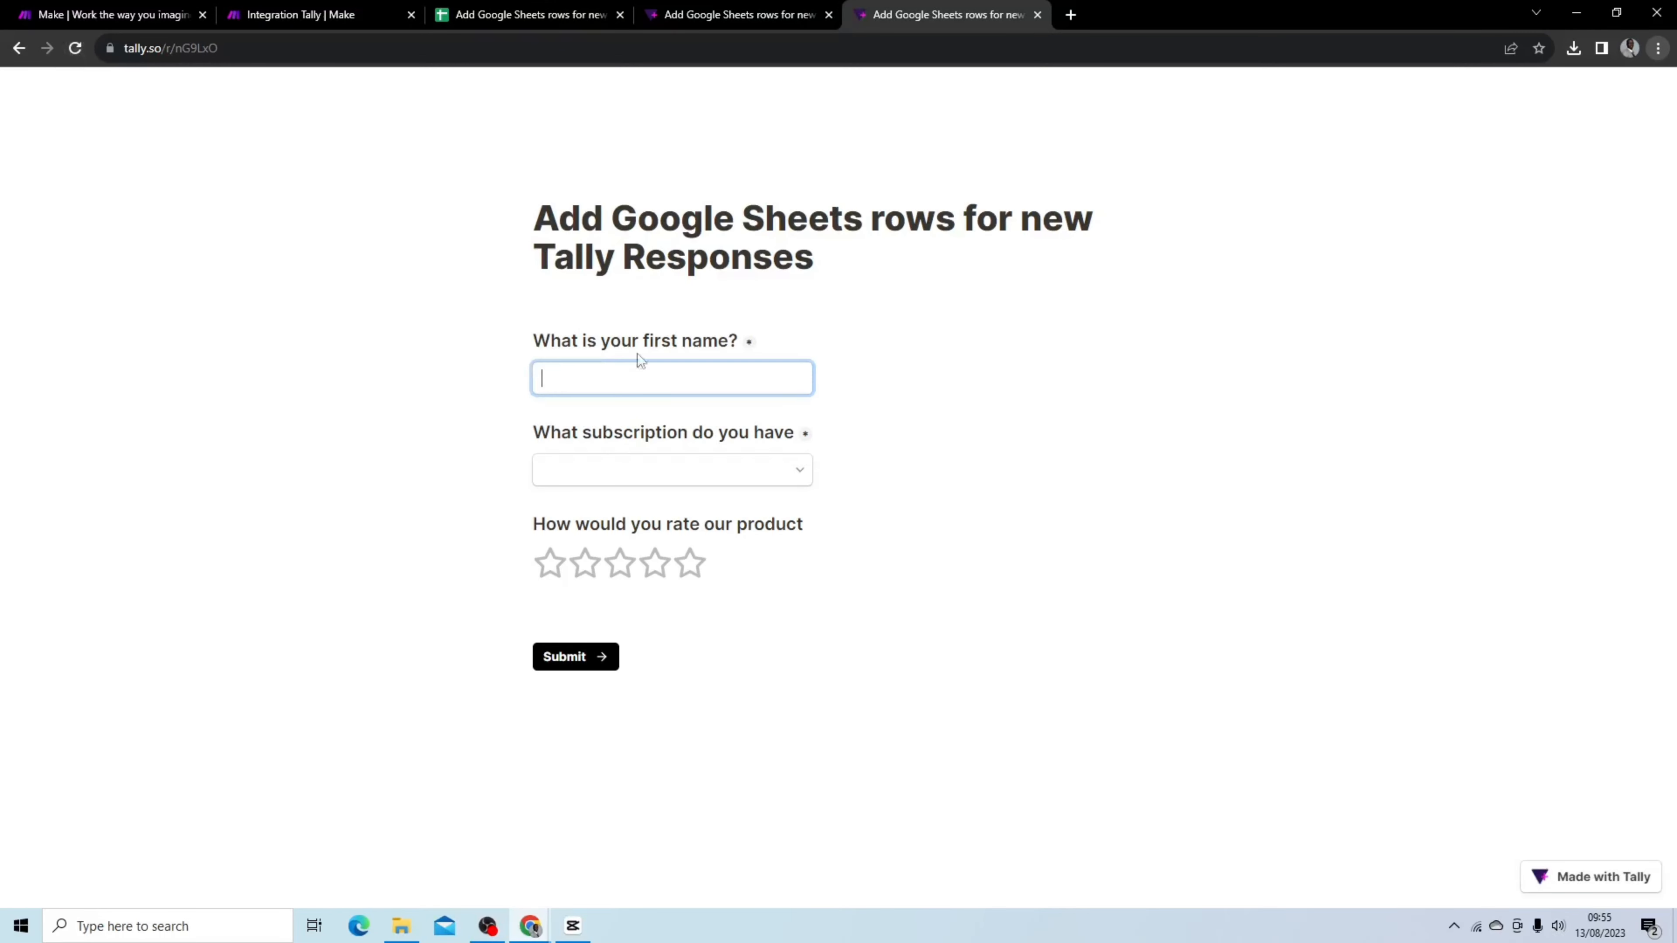
{"action": "left_click", "coordinate": [672, 384]}
{"action": "left_click", "coordinate": [684, 422]}
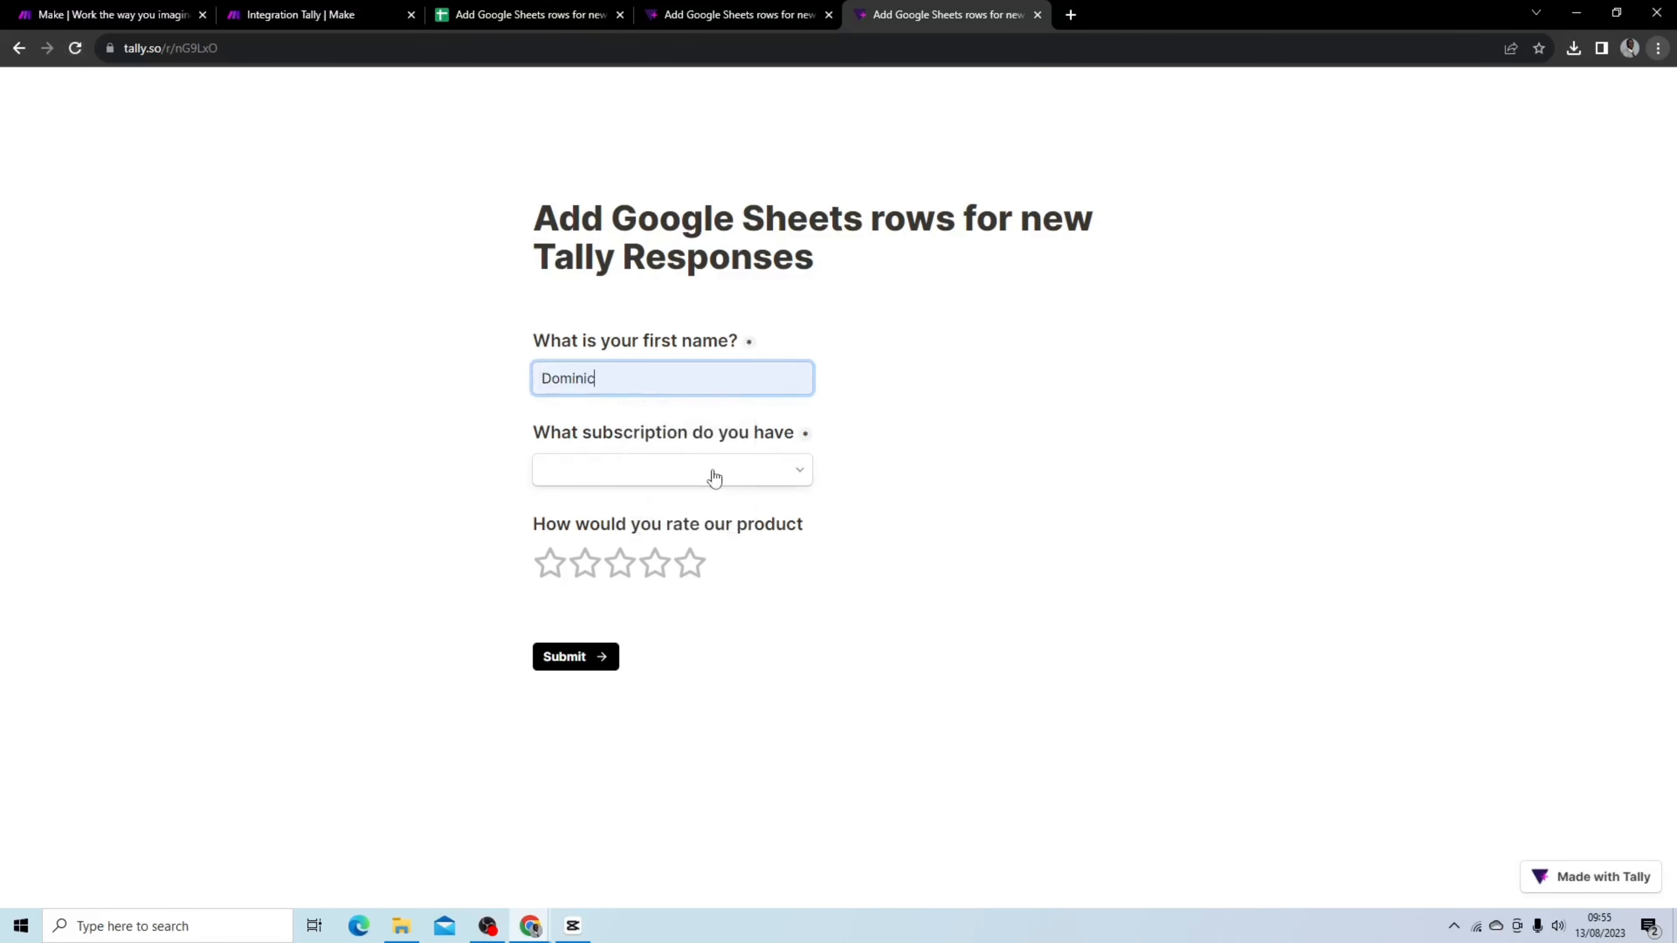
{"action": "left_click", "coordinate": [766, 471]}
{"action": "left_click", "coordinate": [674, 508]}
{"action": "left_click", "coordinate": [673, 535]}
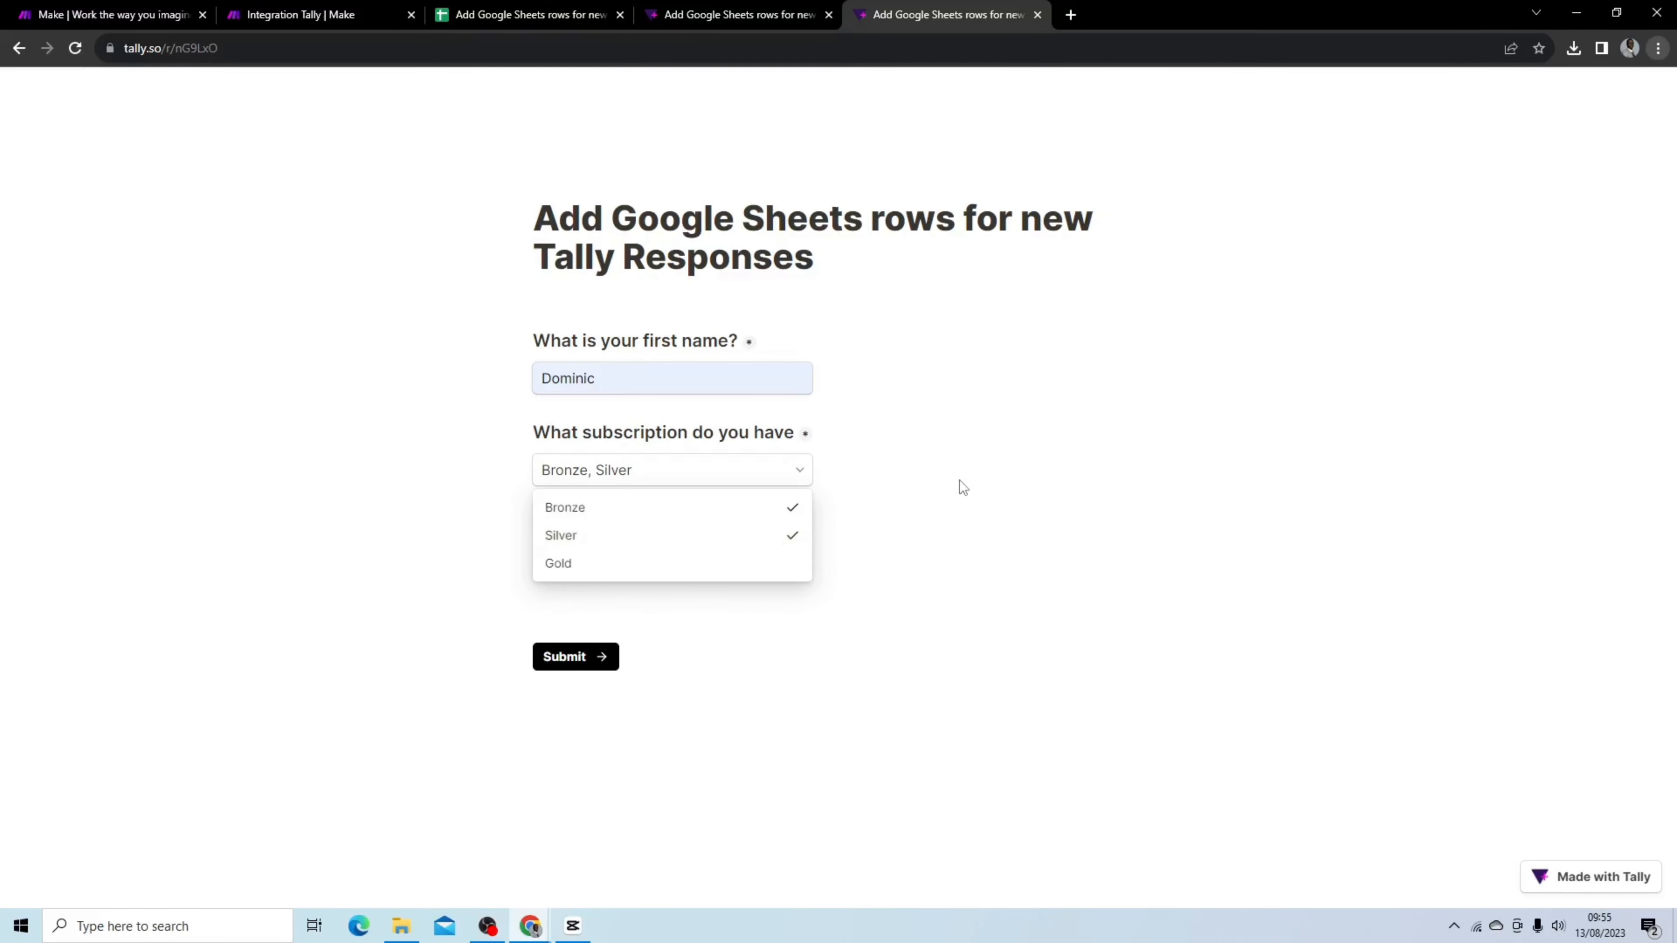
{"action": "left_click", "coordinate": [959, 479]}
{"action": "left_click", "coordinate": [620, 567]}
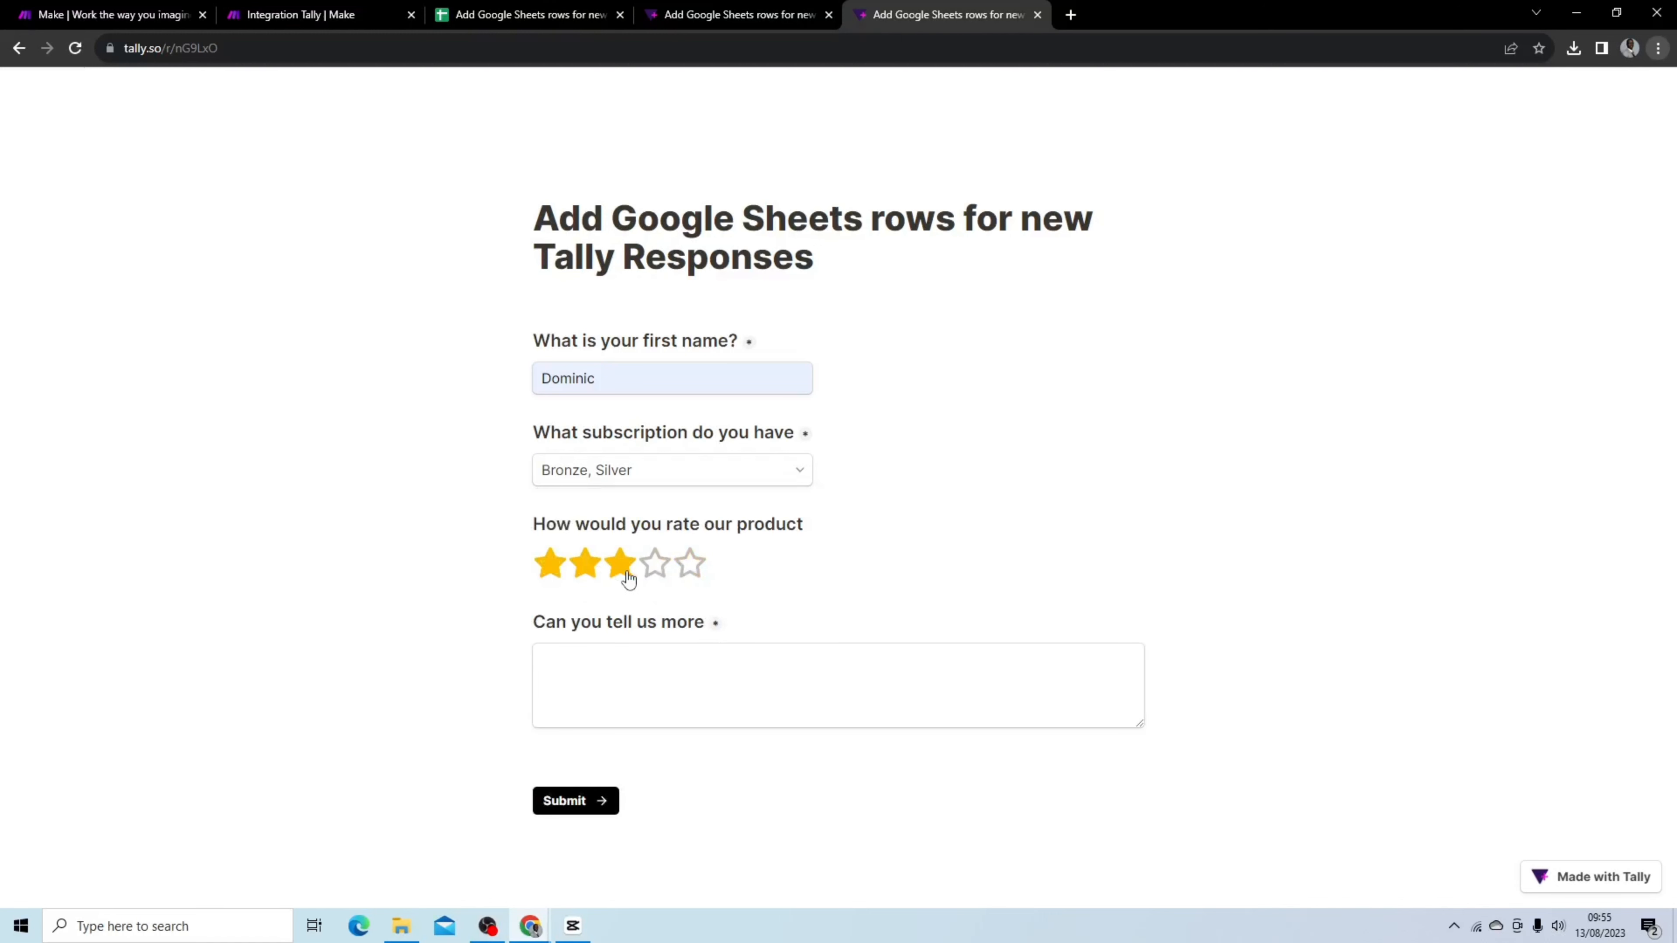
{"action": "left_click", "coordinate": [769, 667]}
{"action": "type", "text": "Bad"}
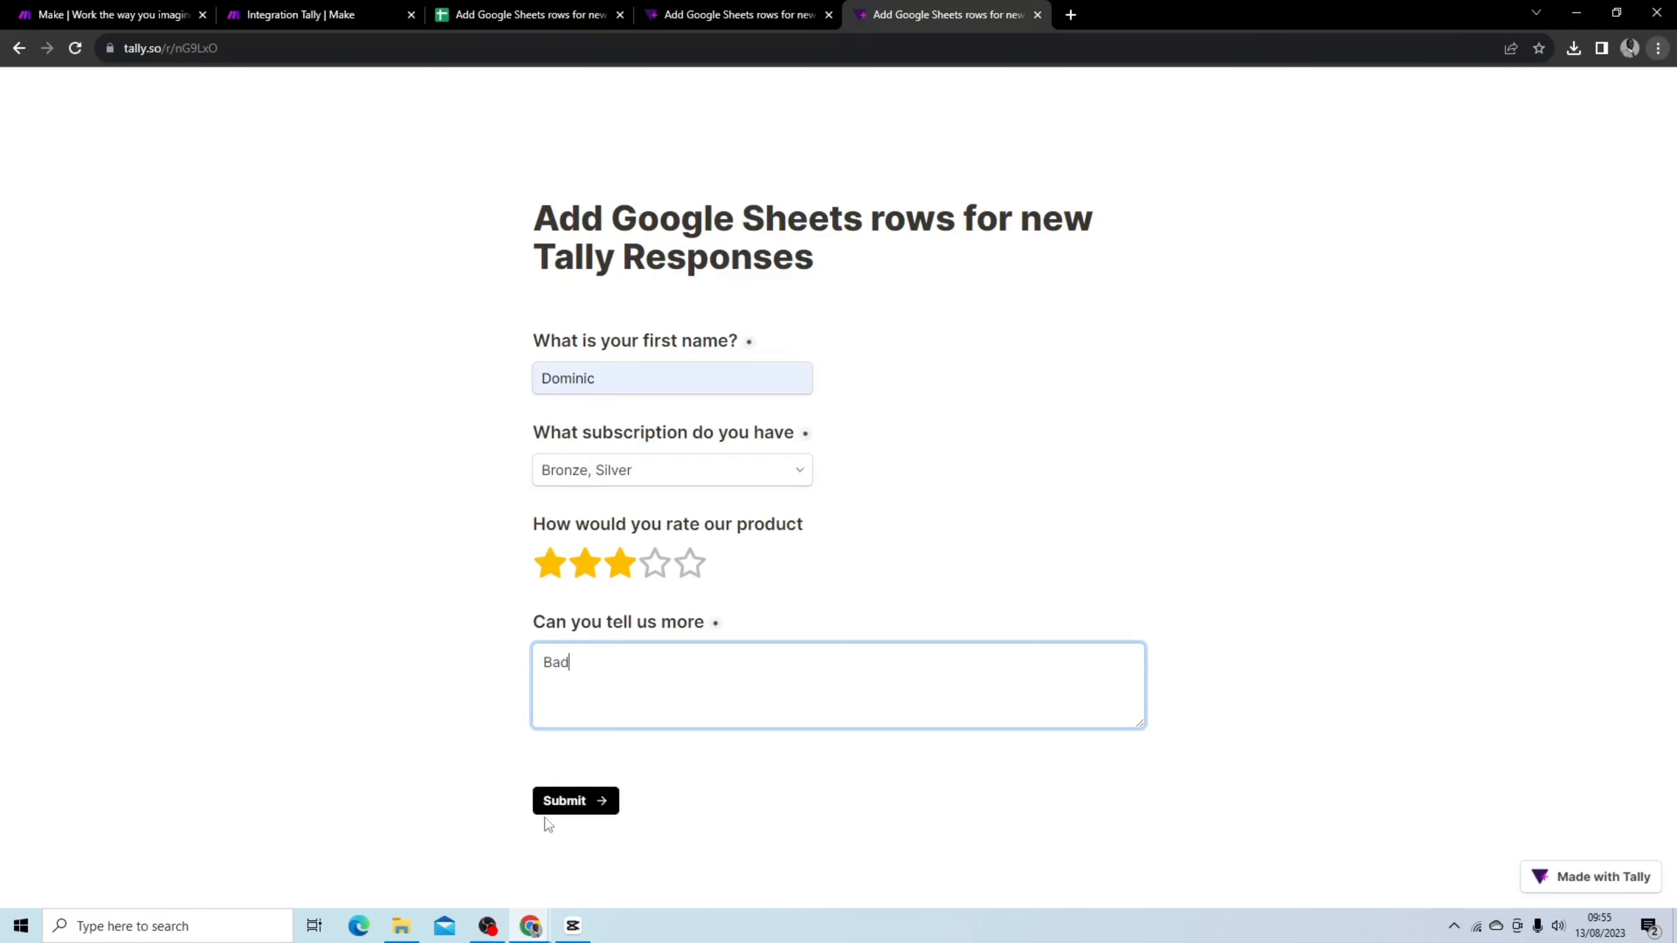
Start a single run of the scenario and submit the filled Tally form
{"action": "left_click", "coordinate": [335, 25]}
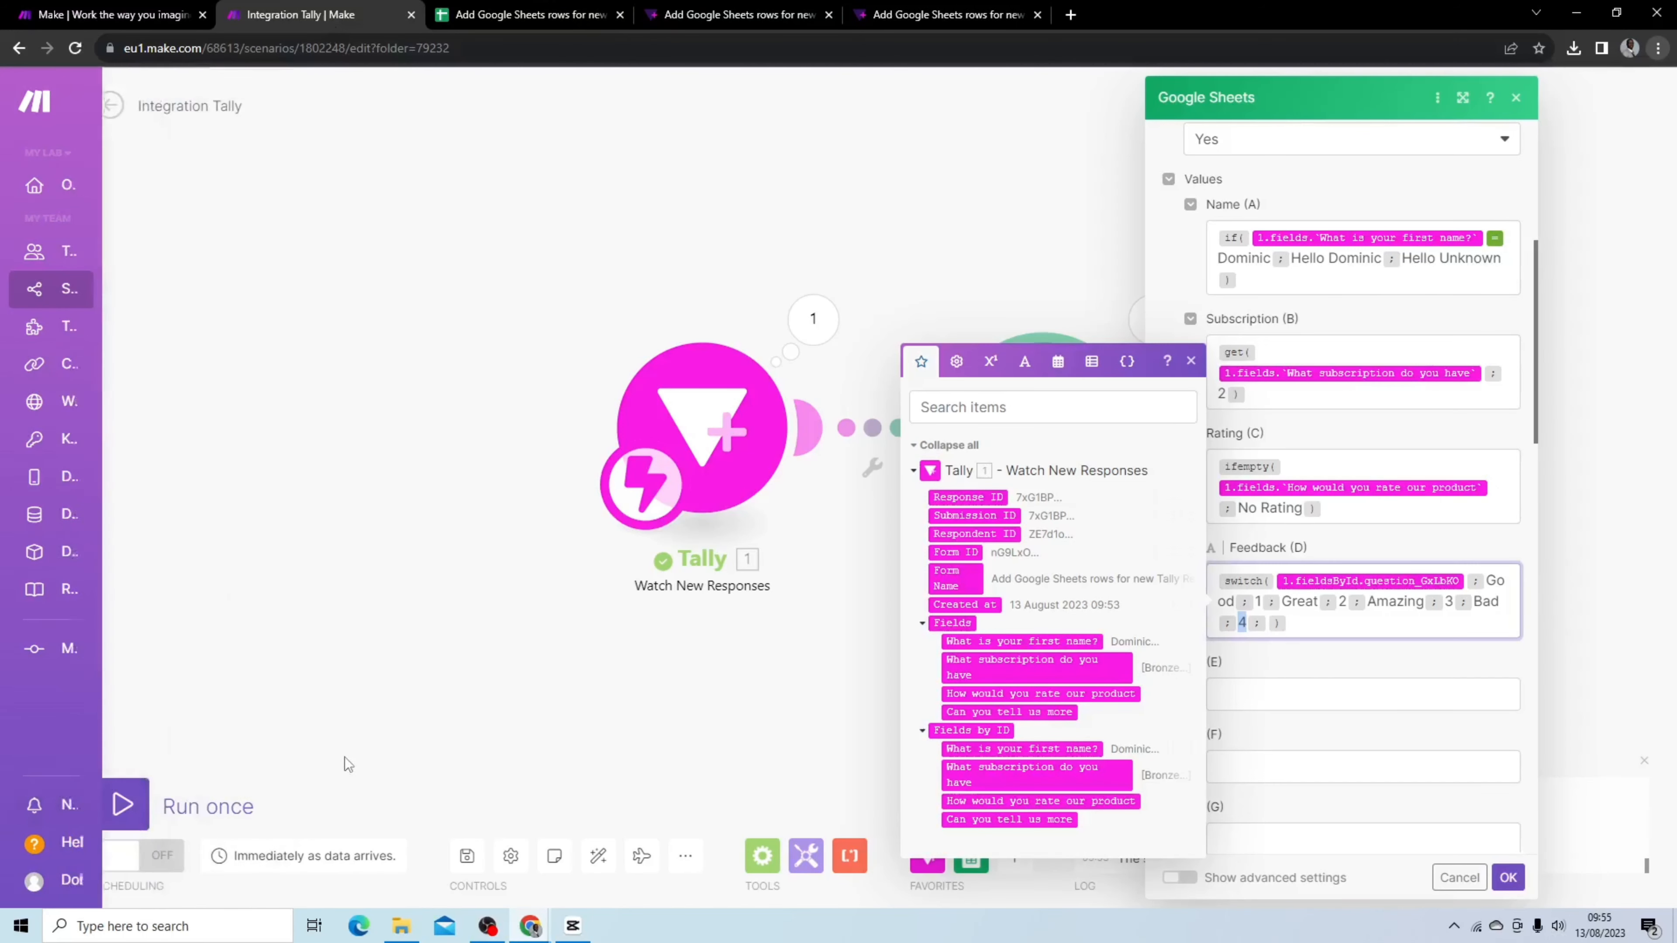
{"action": "left_click", "coordinate": [123, 804]}
{"action": "left_click", "coordinate": [891, 15]}
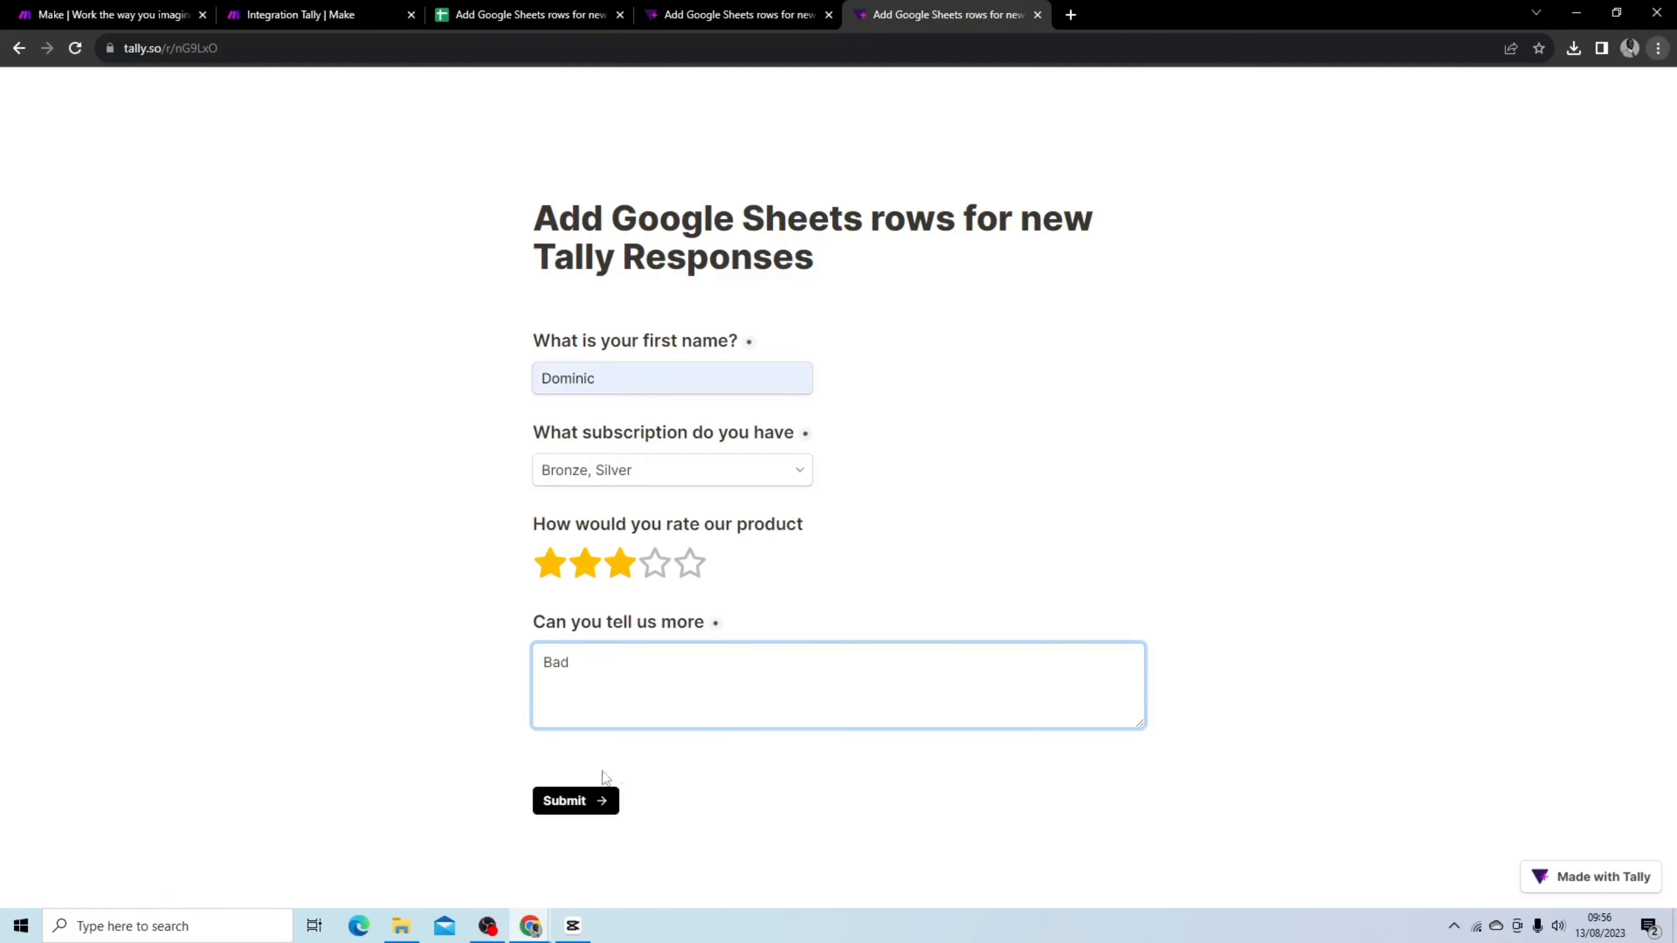
{"action": "left_click", "coordinate": [571, 800]}
Check the newest row in the Responses sheet, including its Feedback cell
{"action": "left_click", "coordinate": [354, 21]}
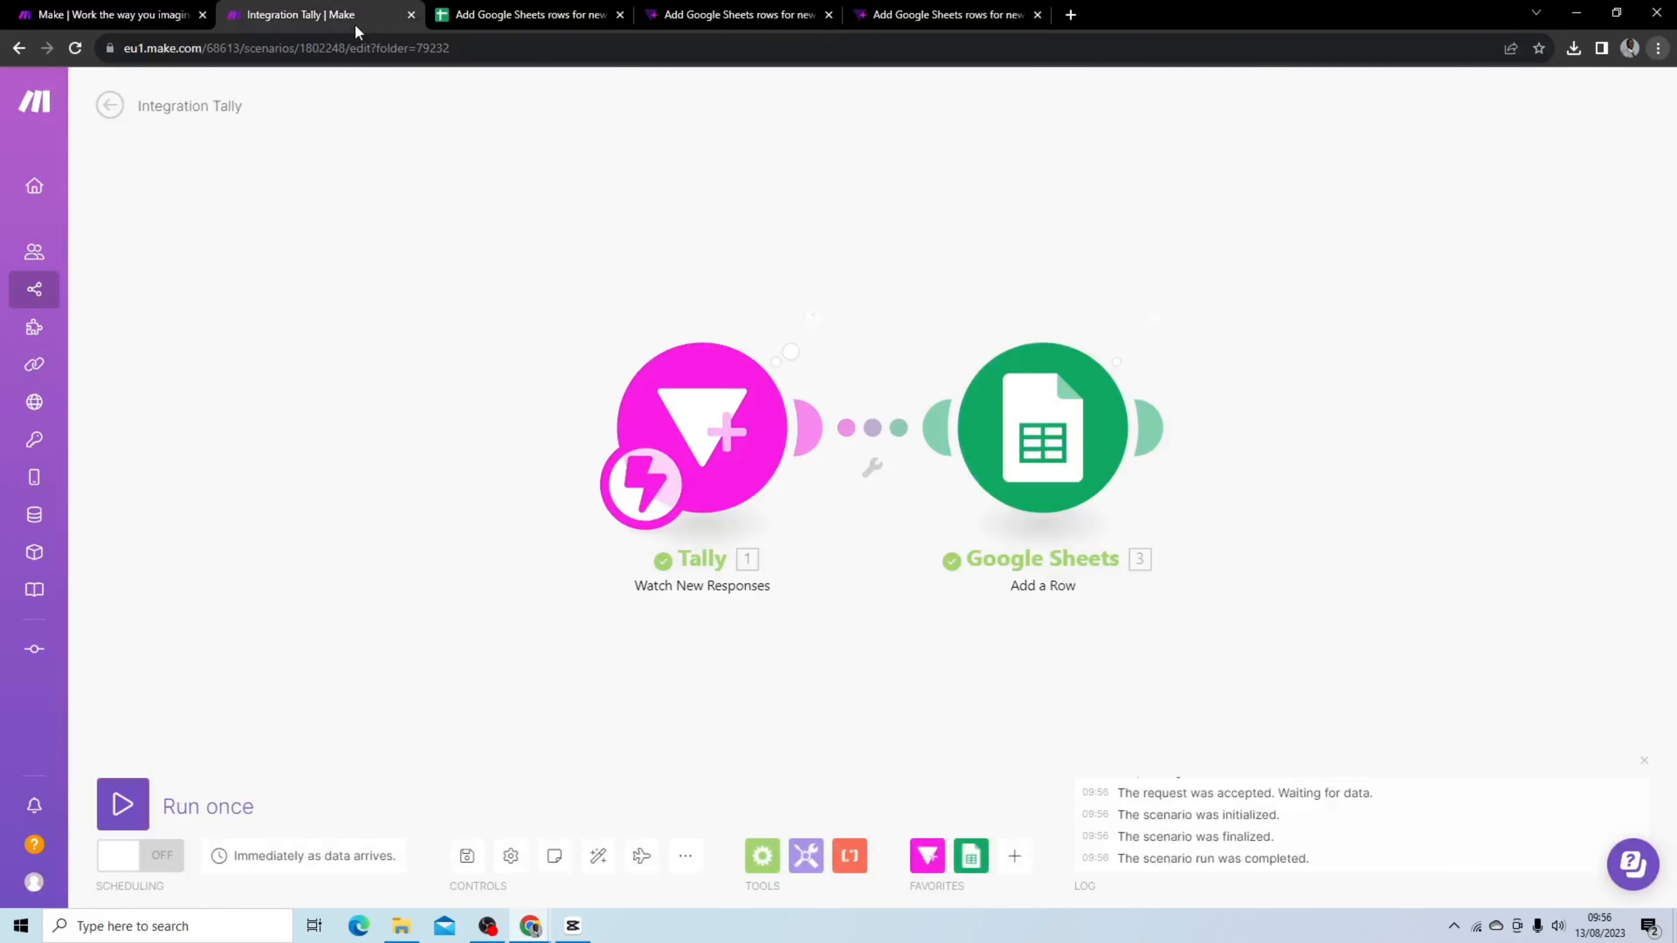
{"action": "left_click", "coordinate": [610, 15]}
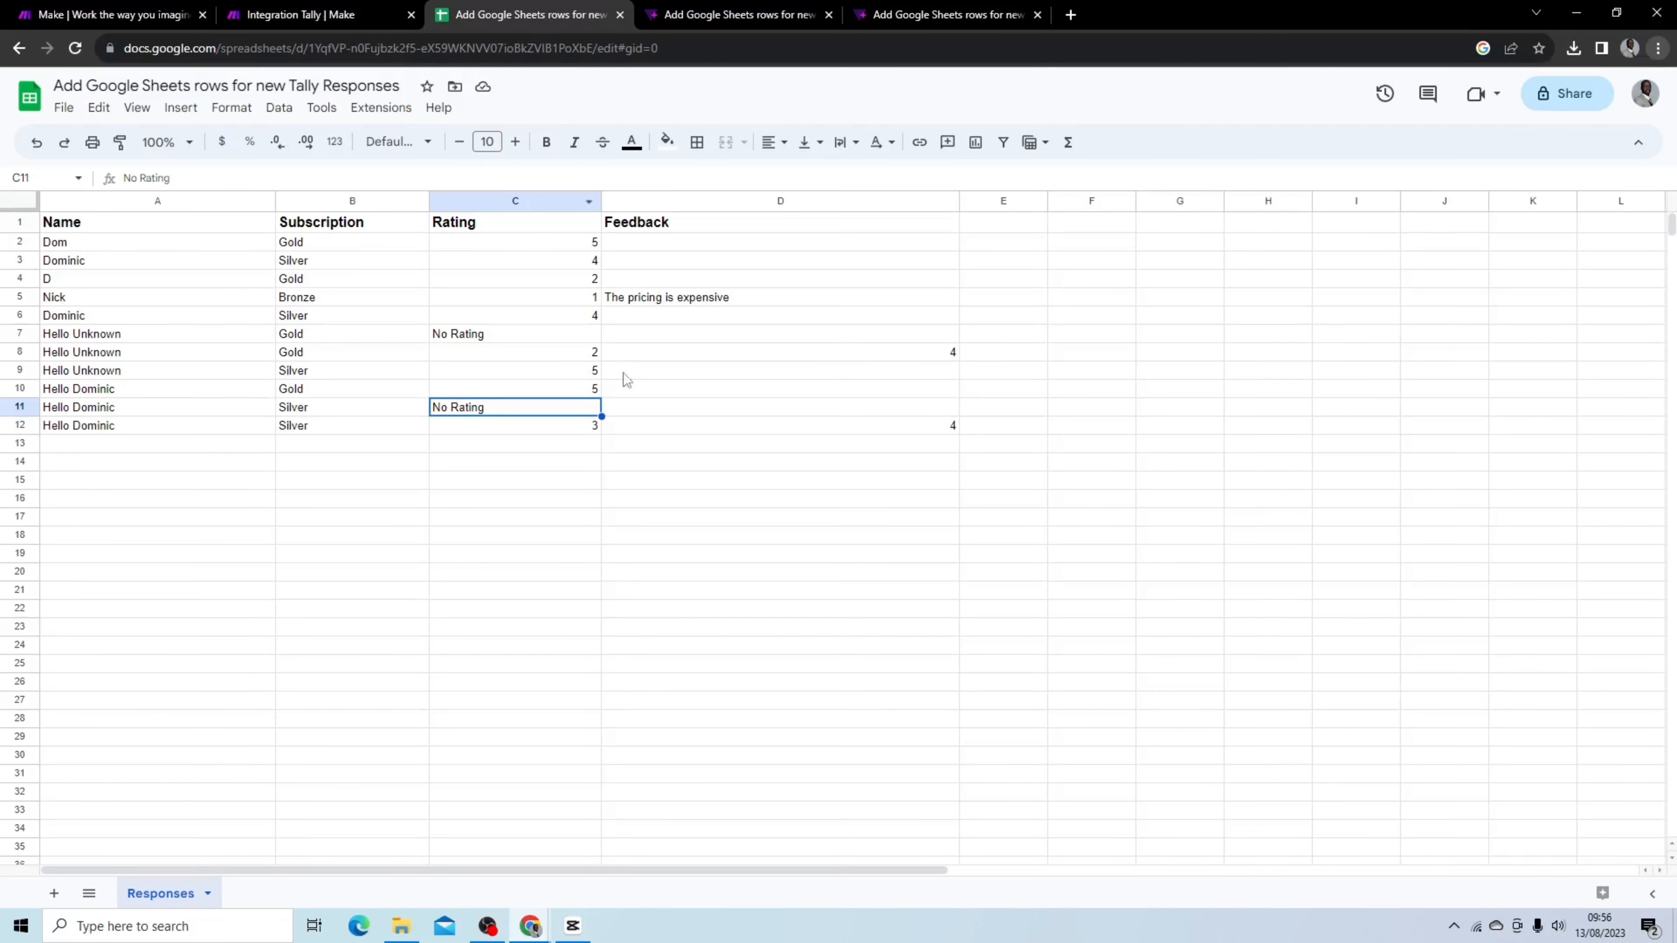
{"action": "left_click", "coordinate": [819, 422]}
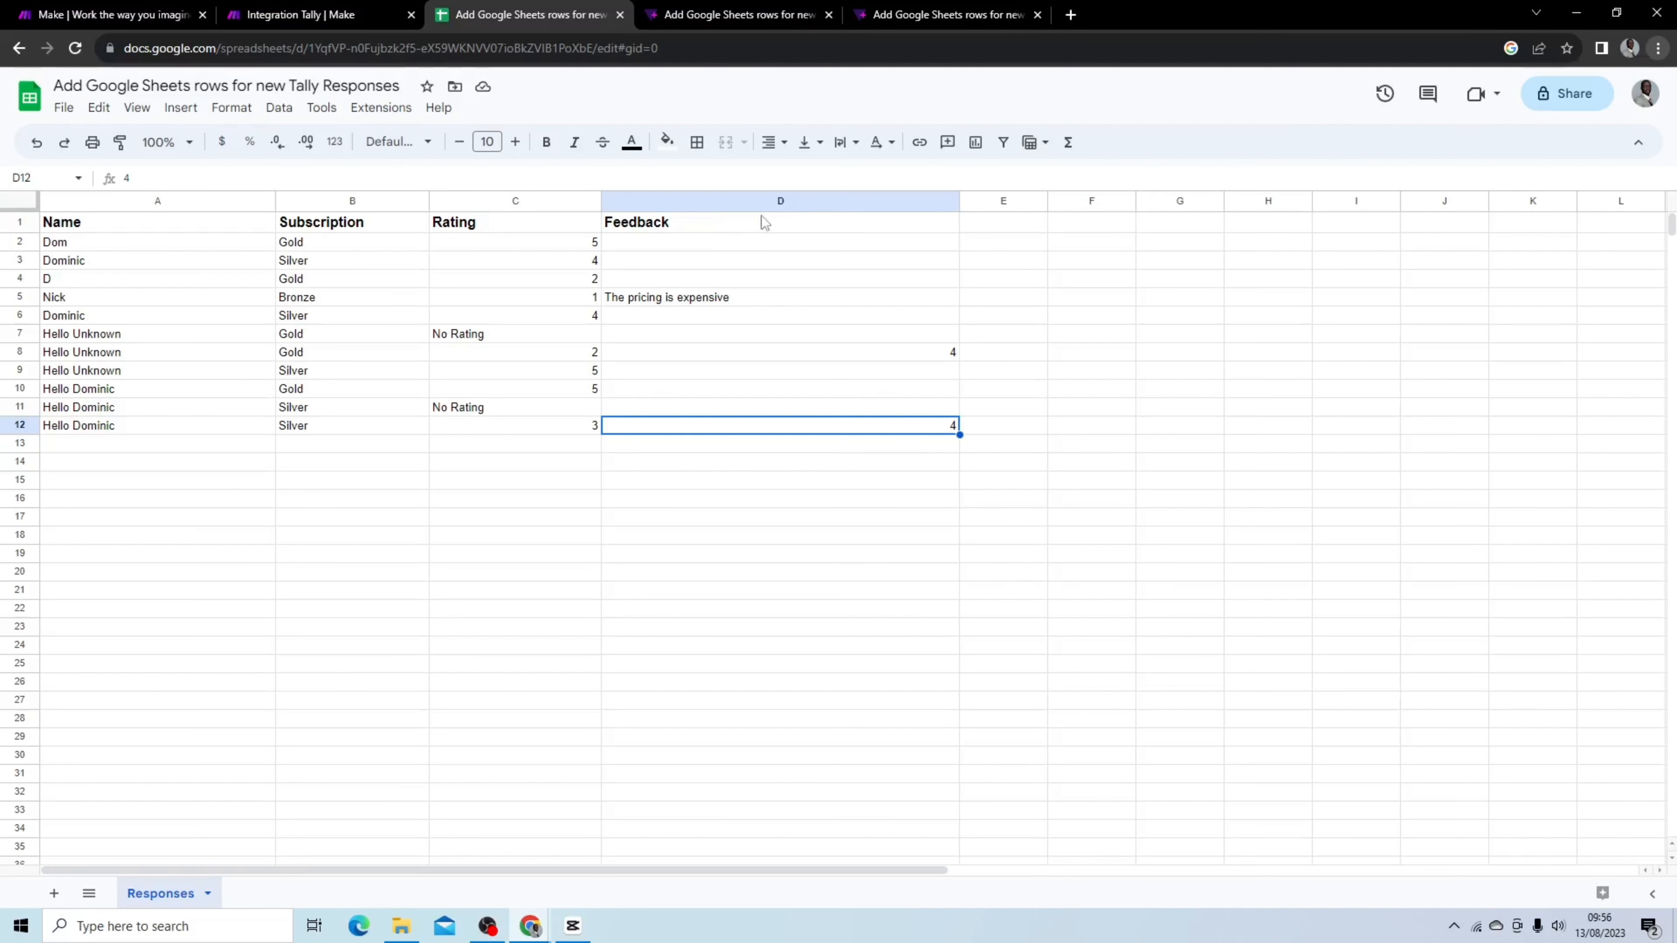
Reload the Tally form and start another single run of the scenario
{"action": "left_click", "coordinate": [906, 15]}
{"action": "left_click", "coordinate": [74, 48]}
{"action": "left_click", "coordinate": [290, 14]}
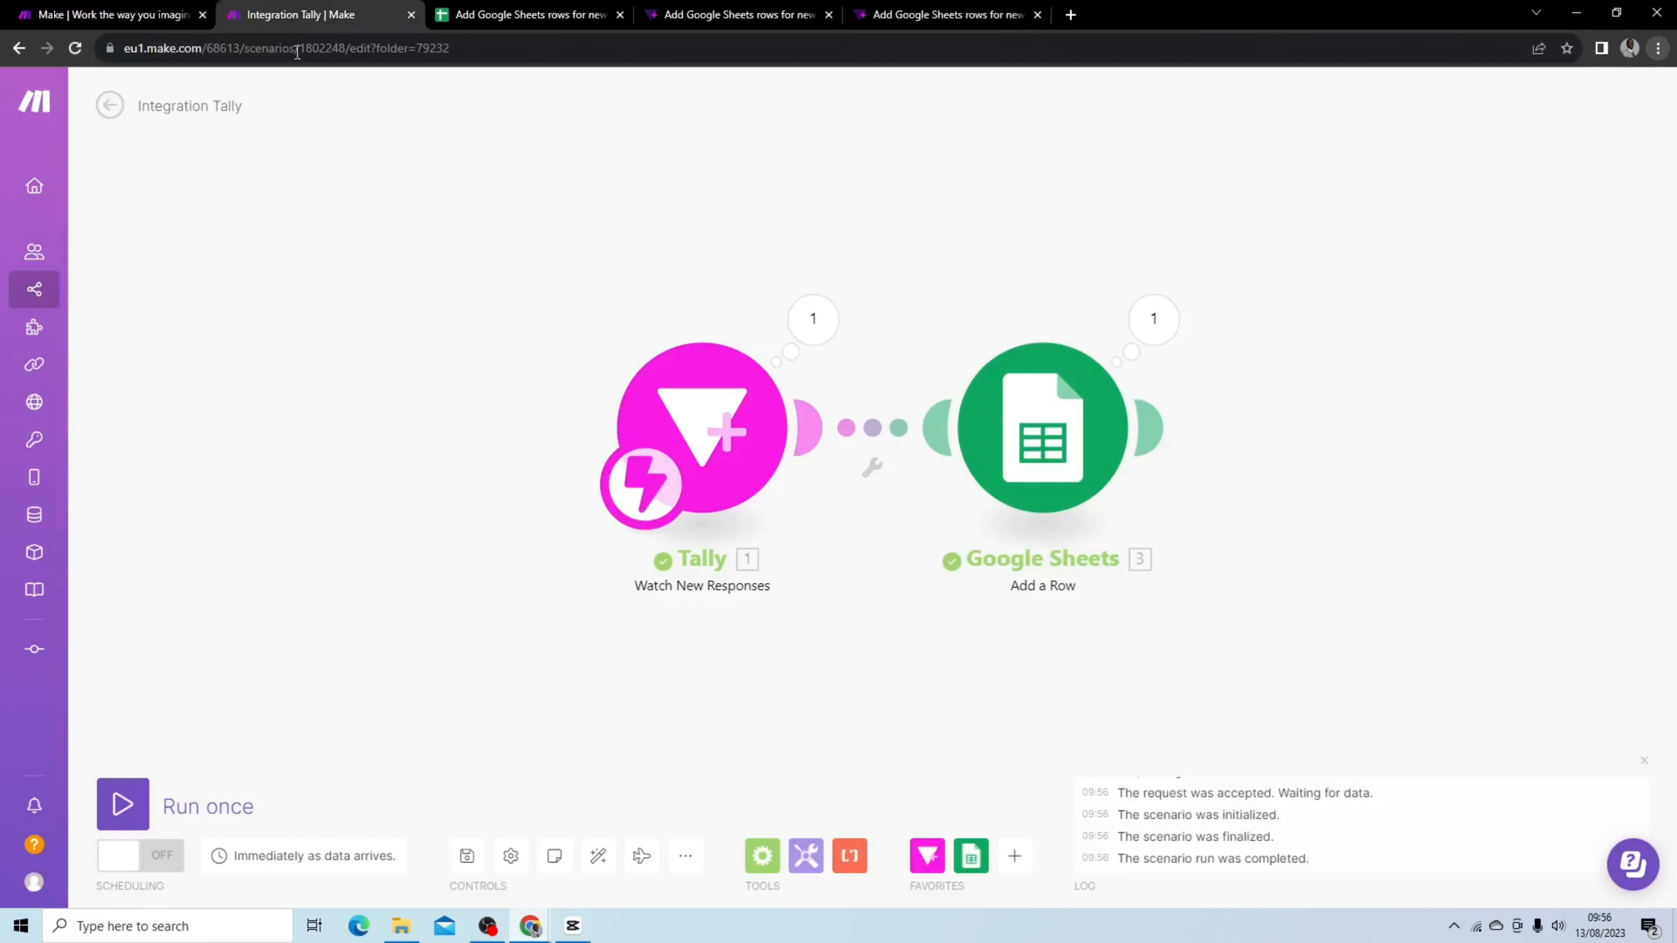
{"action": "left_click", "coordinate": [125, 804]}
Submit the Tally form with a first name, Silver and Gold subscriptions, a 2-star rating and the feedback Amazing
{"action": "left_click", "coordinate": [957, 14]}
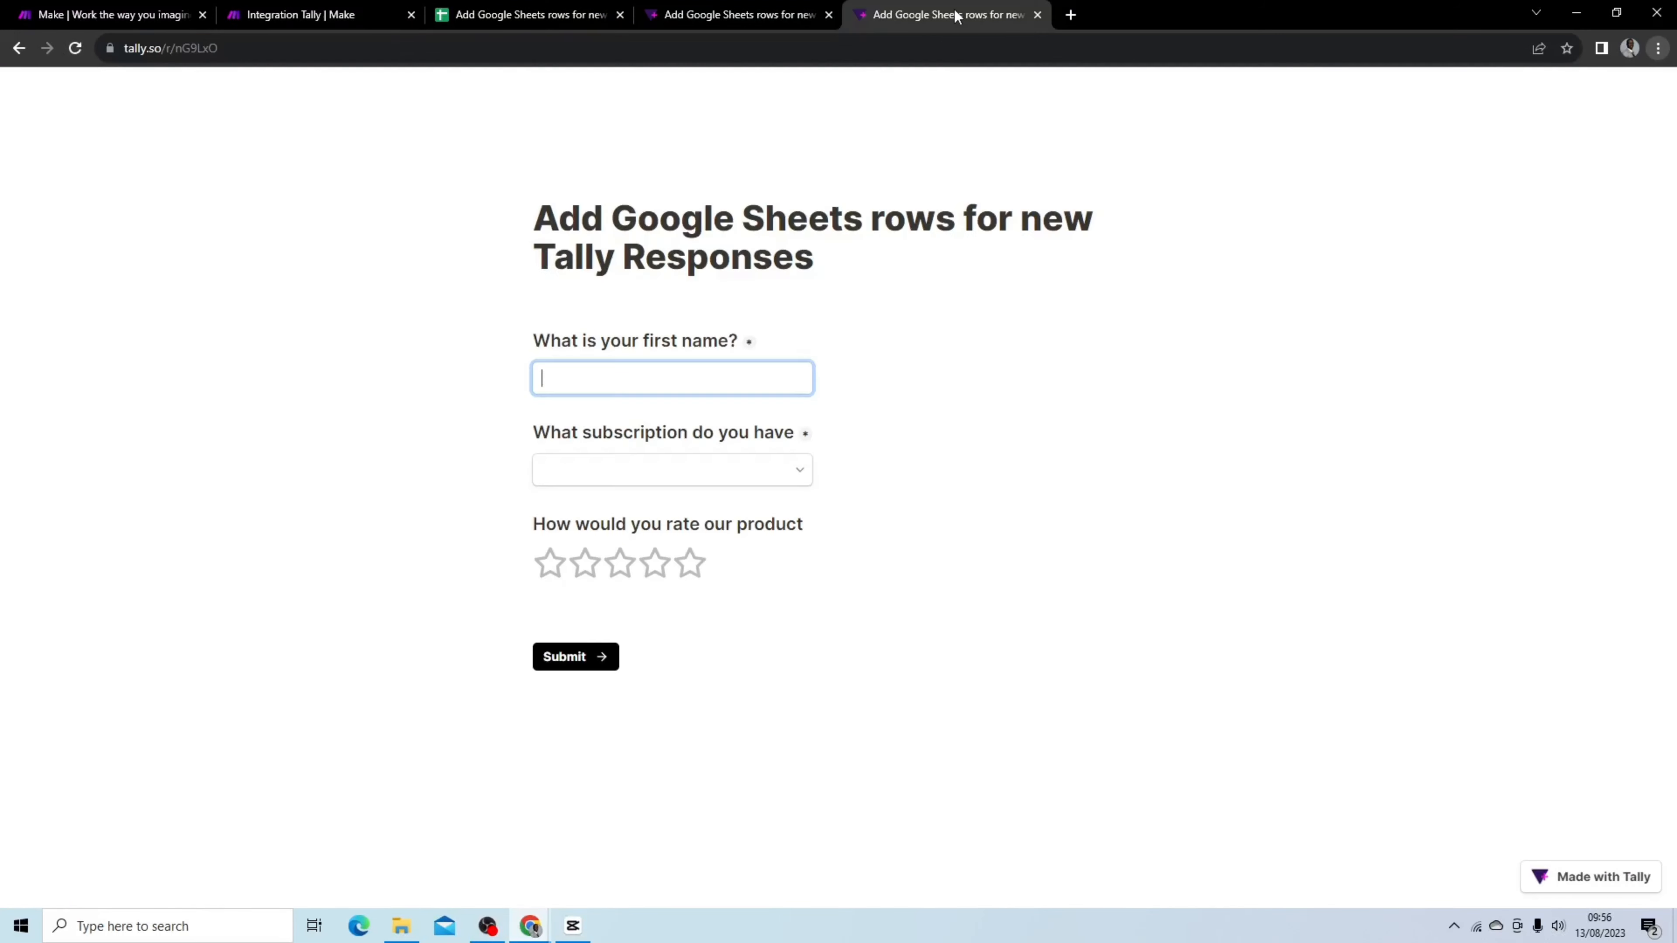
{"action": "left_click", "coordinate": [652, 376]}
{"action": "left_click", "coordinate": [681, 456]}
{"action": "left_click", "coordinate": [684, 471]}
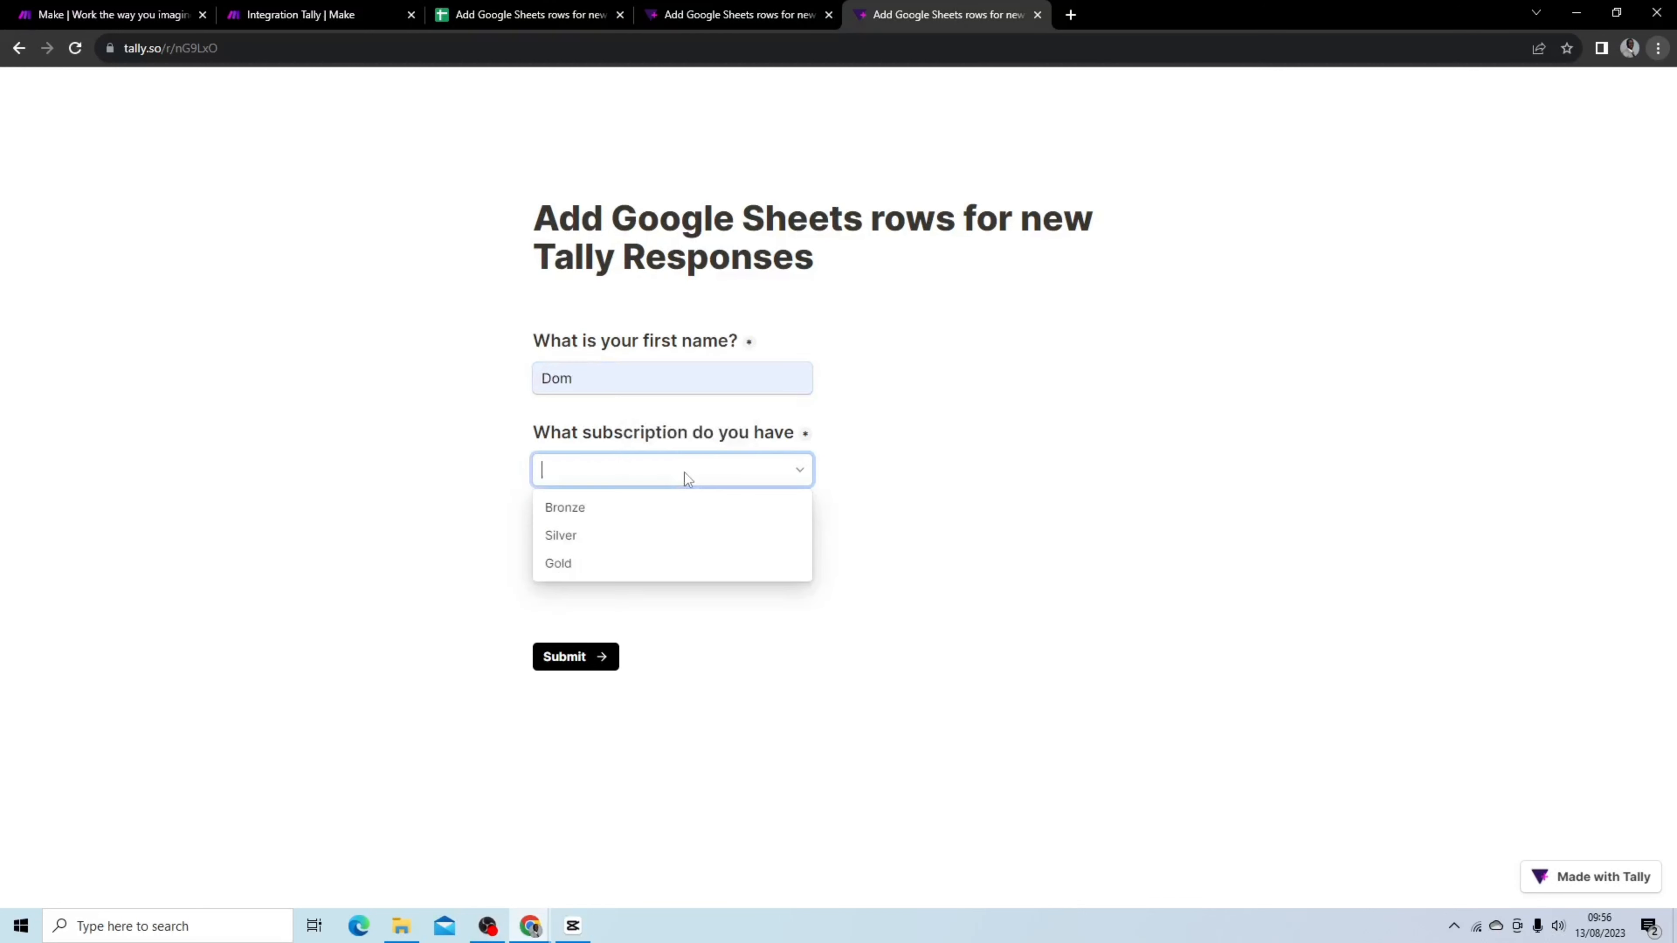
{"action": "left_click", "coordinate": [689, 538]}
{"action": "left_click", "coordinate": [686, 564]}
{"action": "left_click", "coordinate": [689, 643]}
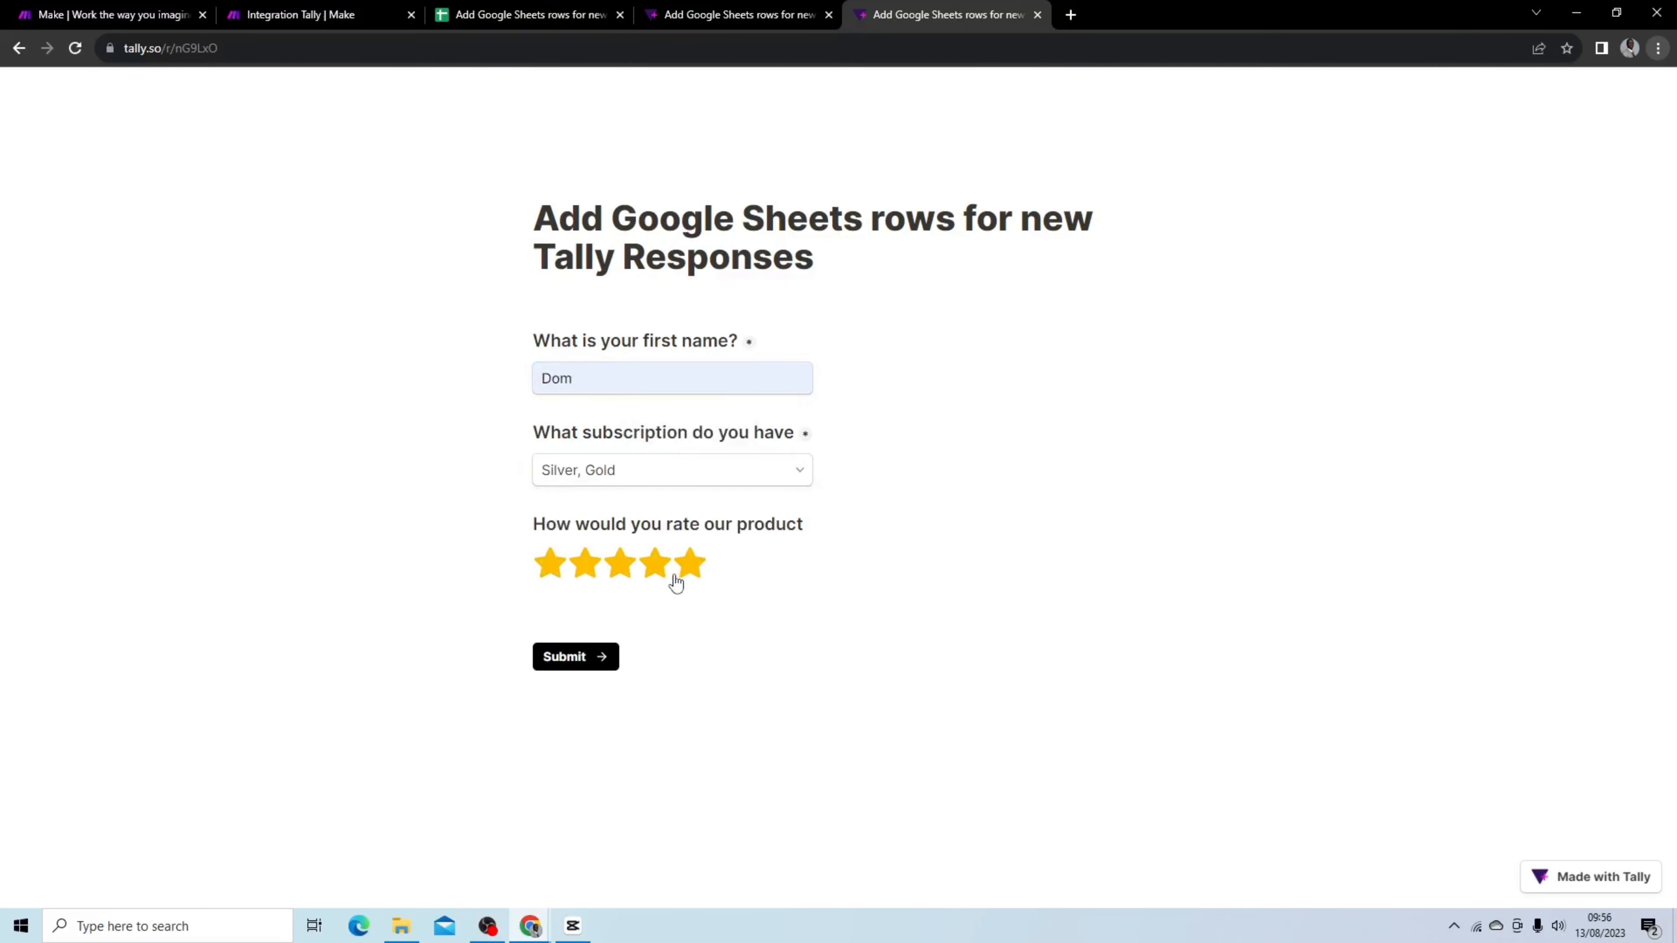
{"action": "left_click", "coordinate": [585, 566]}
{"action": "left_click", "coordinate": [691, 710]}
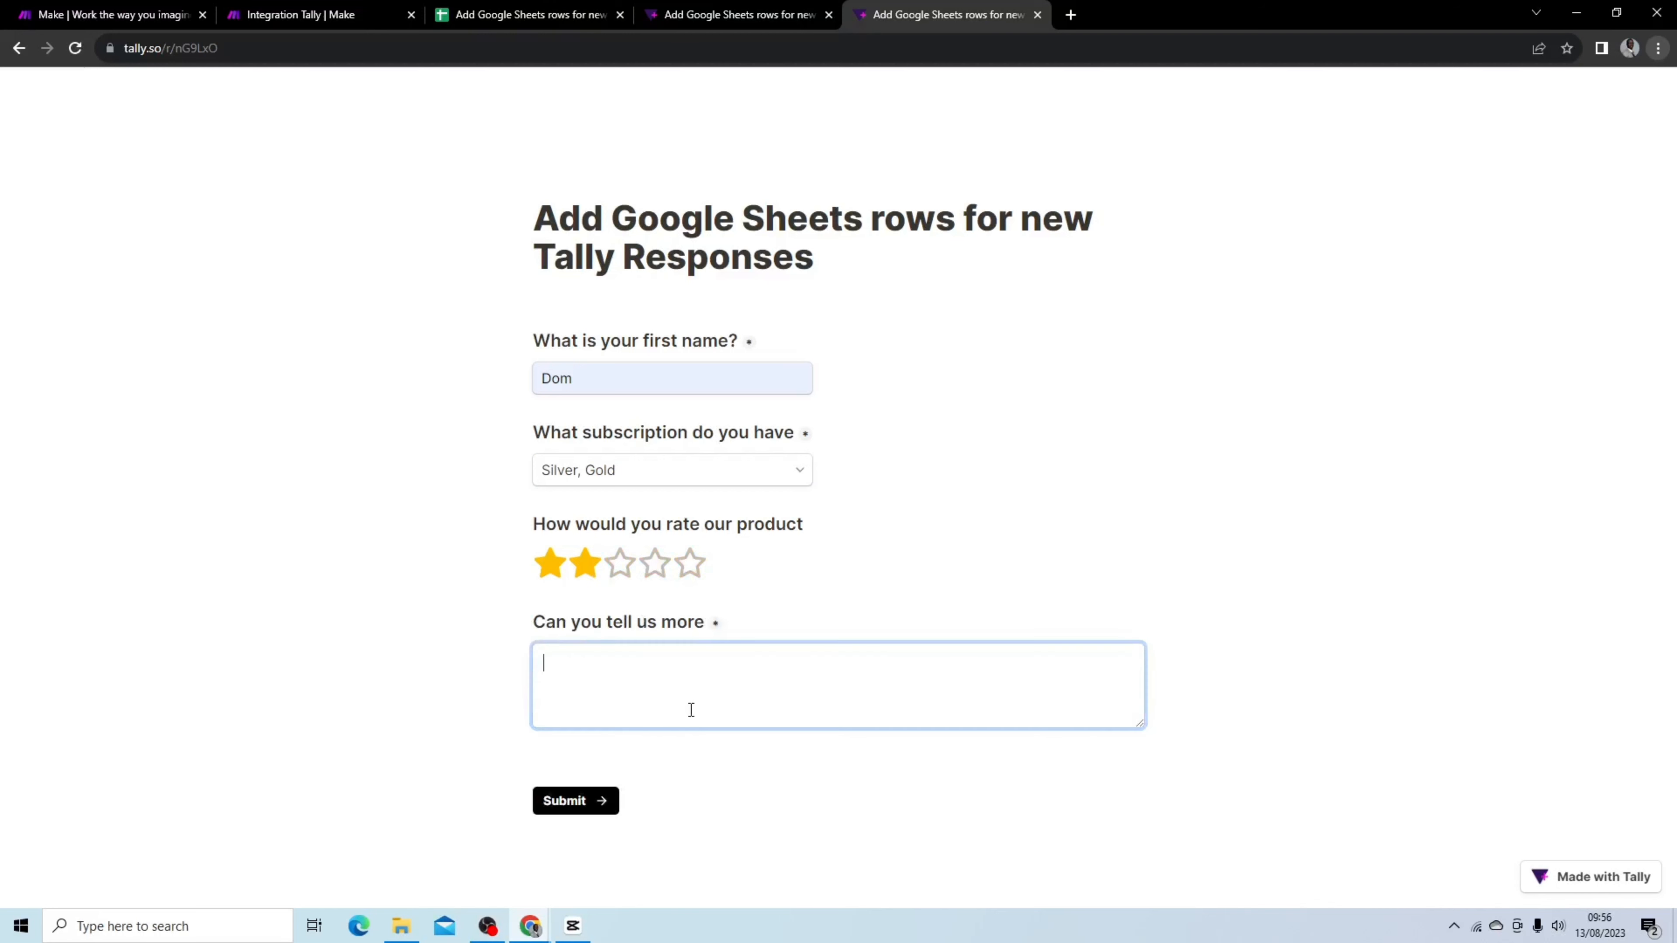
{"action": "type", "text": "Amazing"}
{"action": "left_click", "coordinate": [333, 16]}
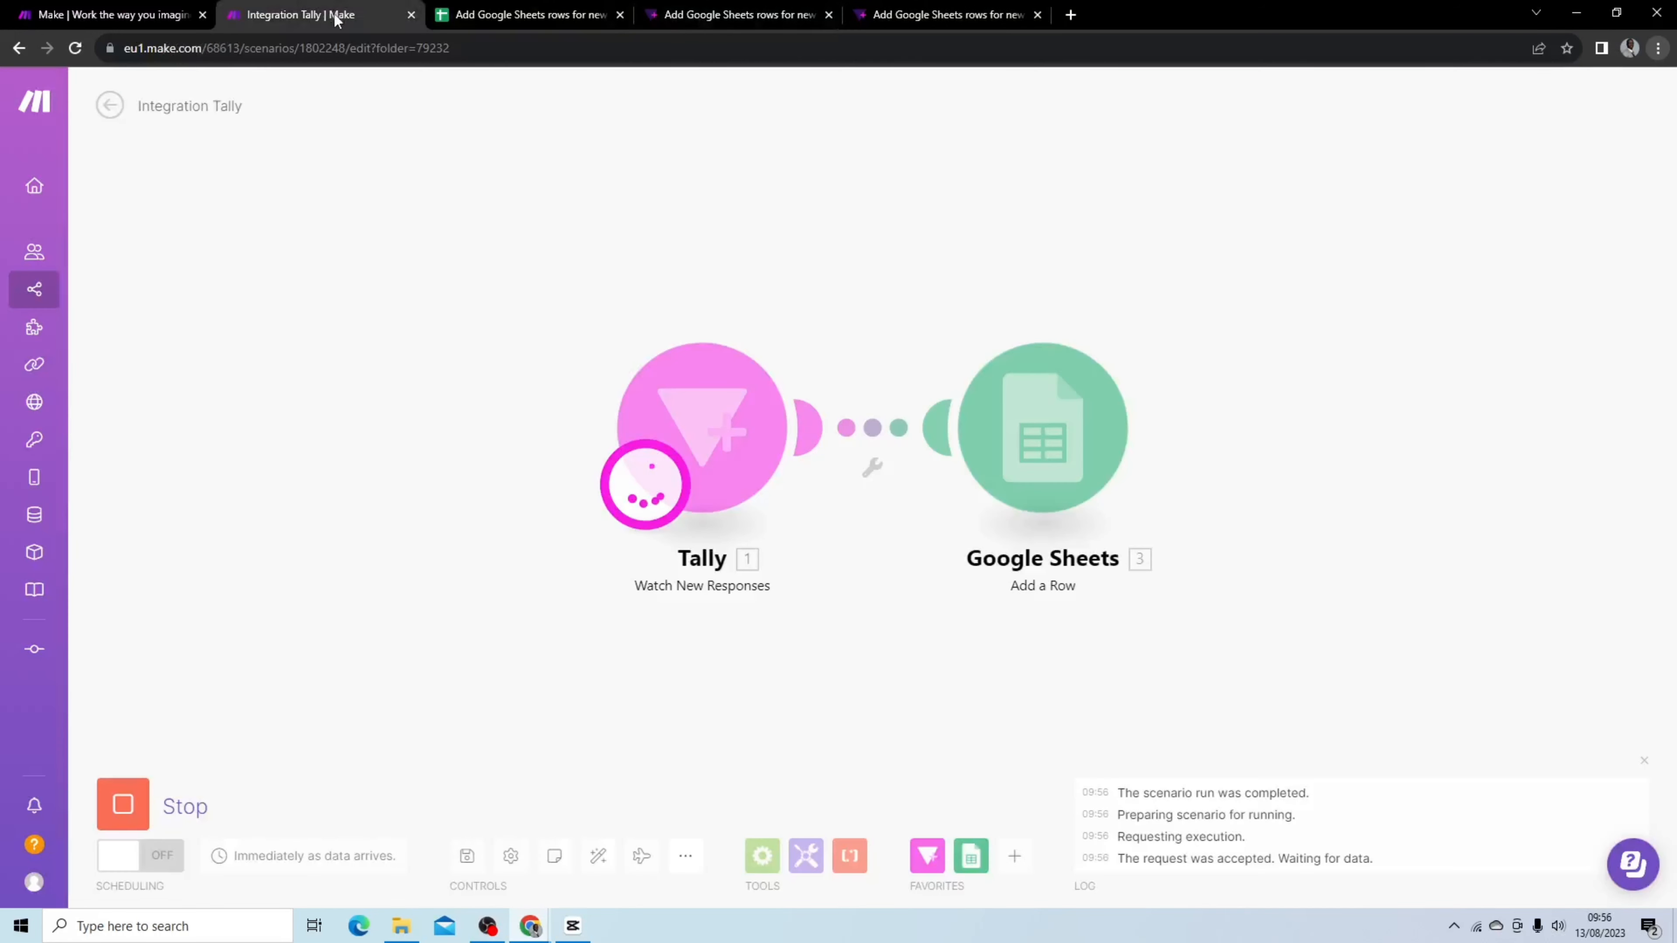
{"action": "left_click", "coordinate": [950, 16]}
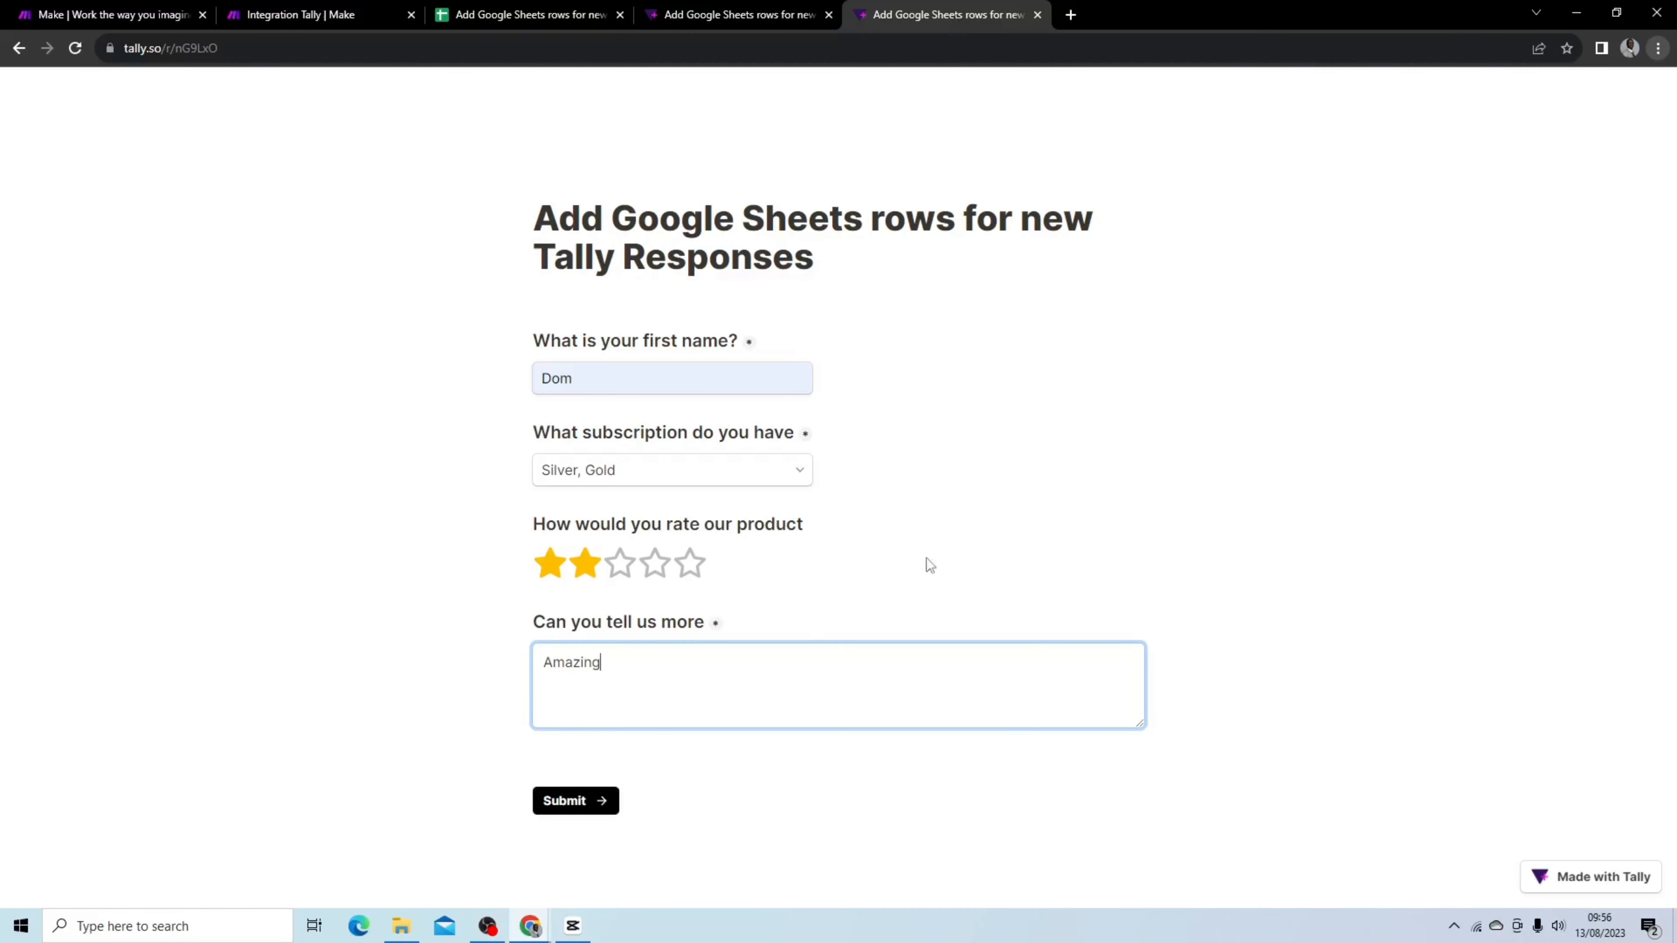
{"action": "left_click", "coordinate": [579, 799]}
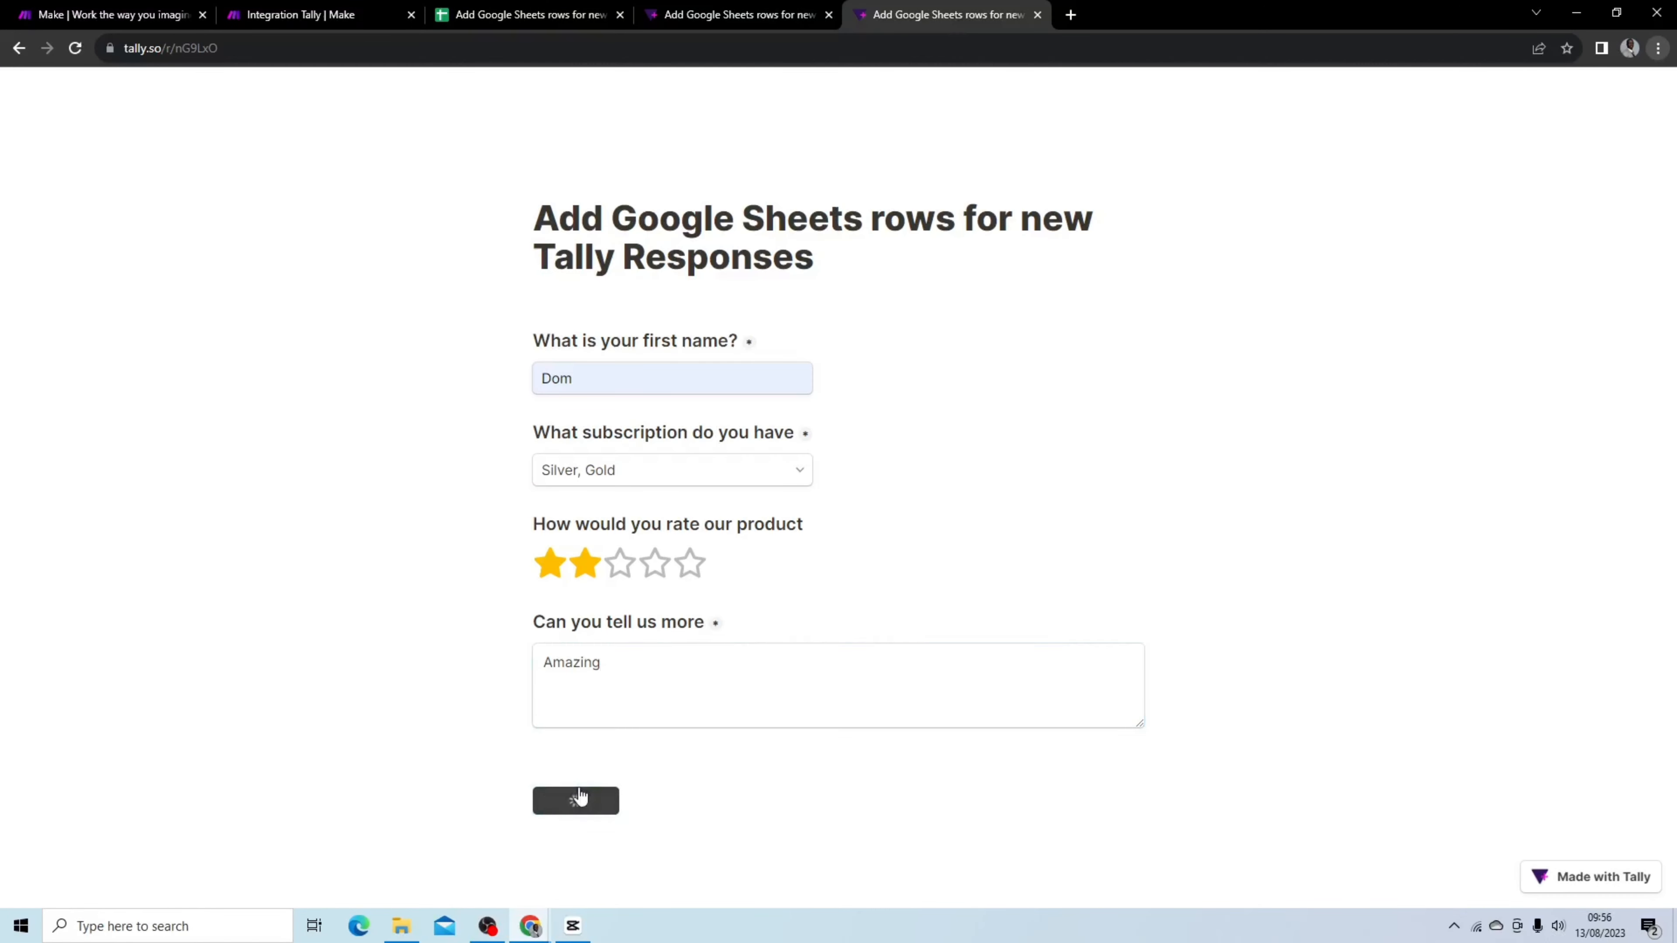
Return to the Responses sheet to check the newest added row
{"action": "left_click", "coordinate": [344, 16]}
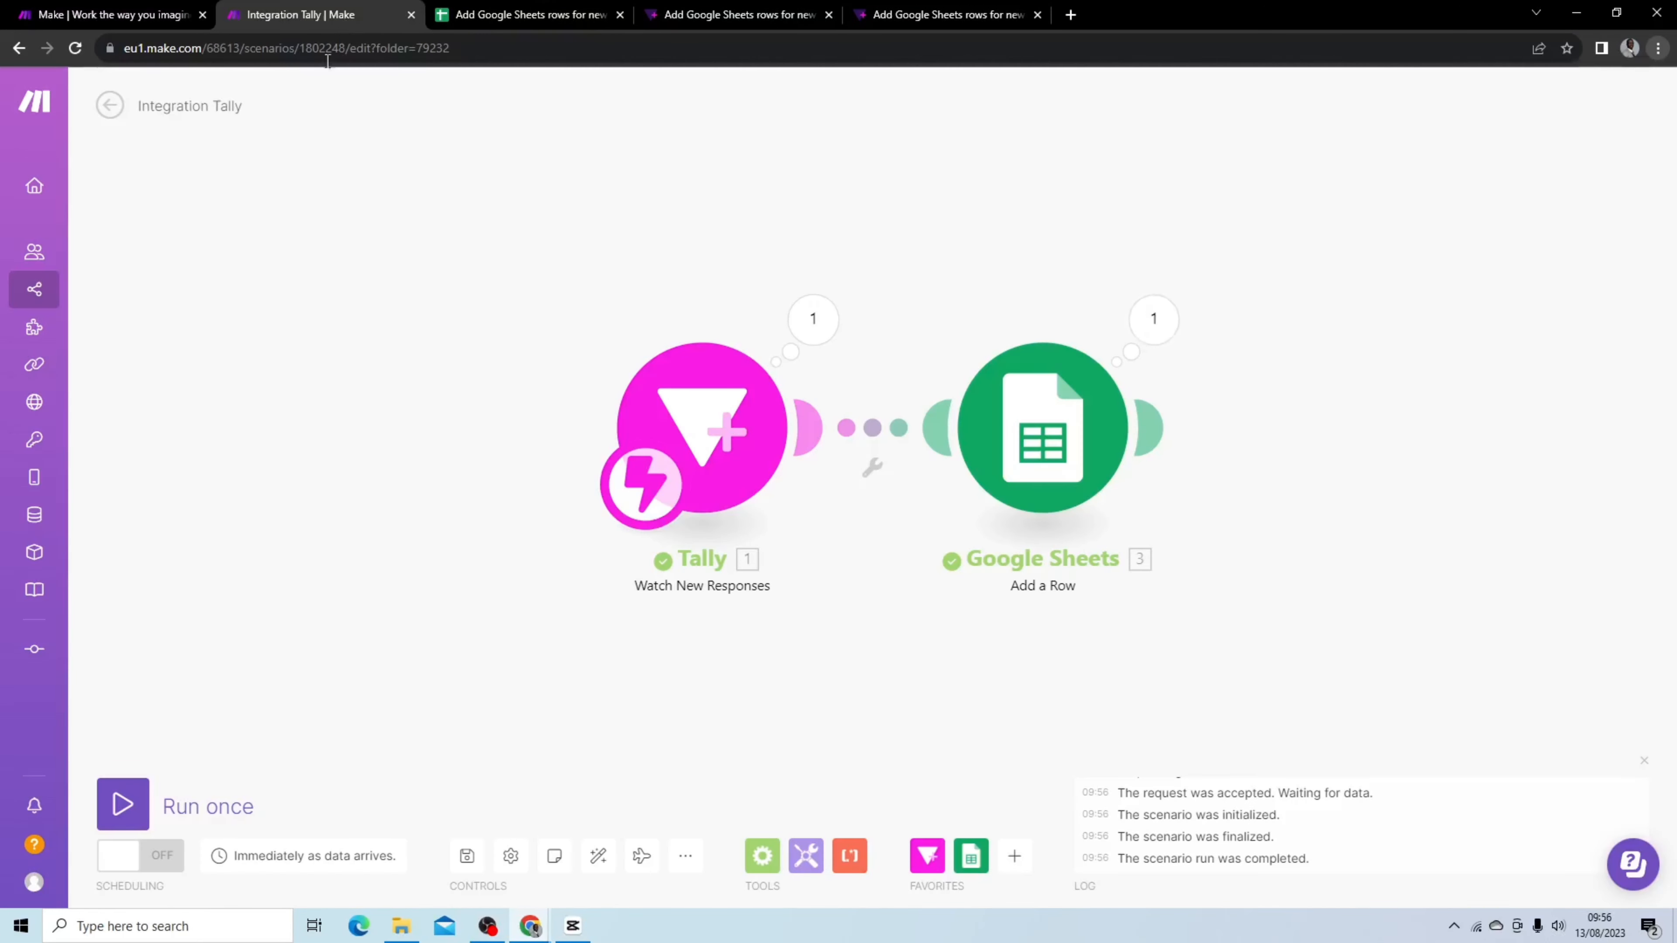
{"action": "left_click", "coordinate": [565, 16]}
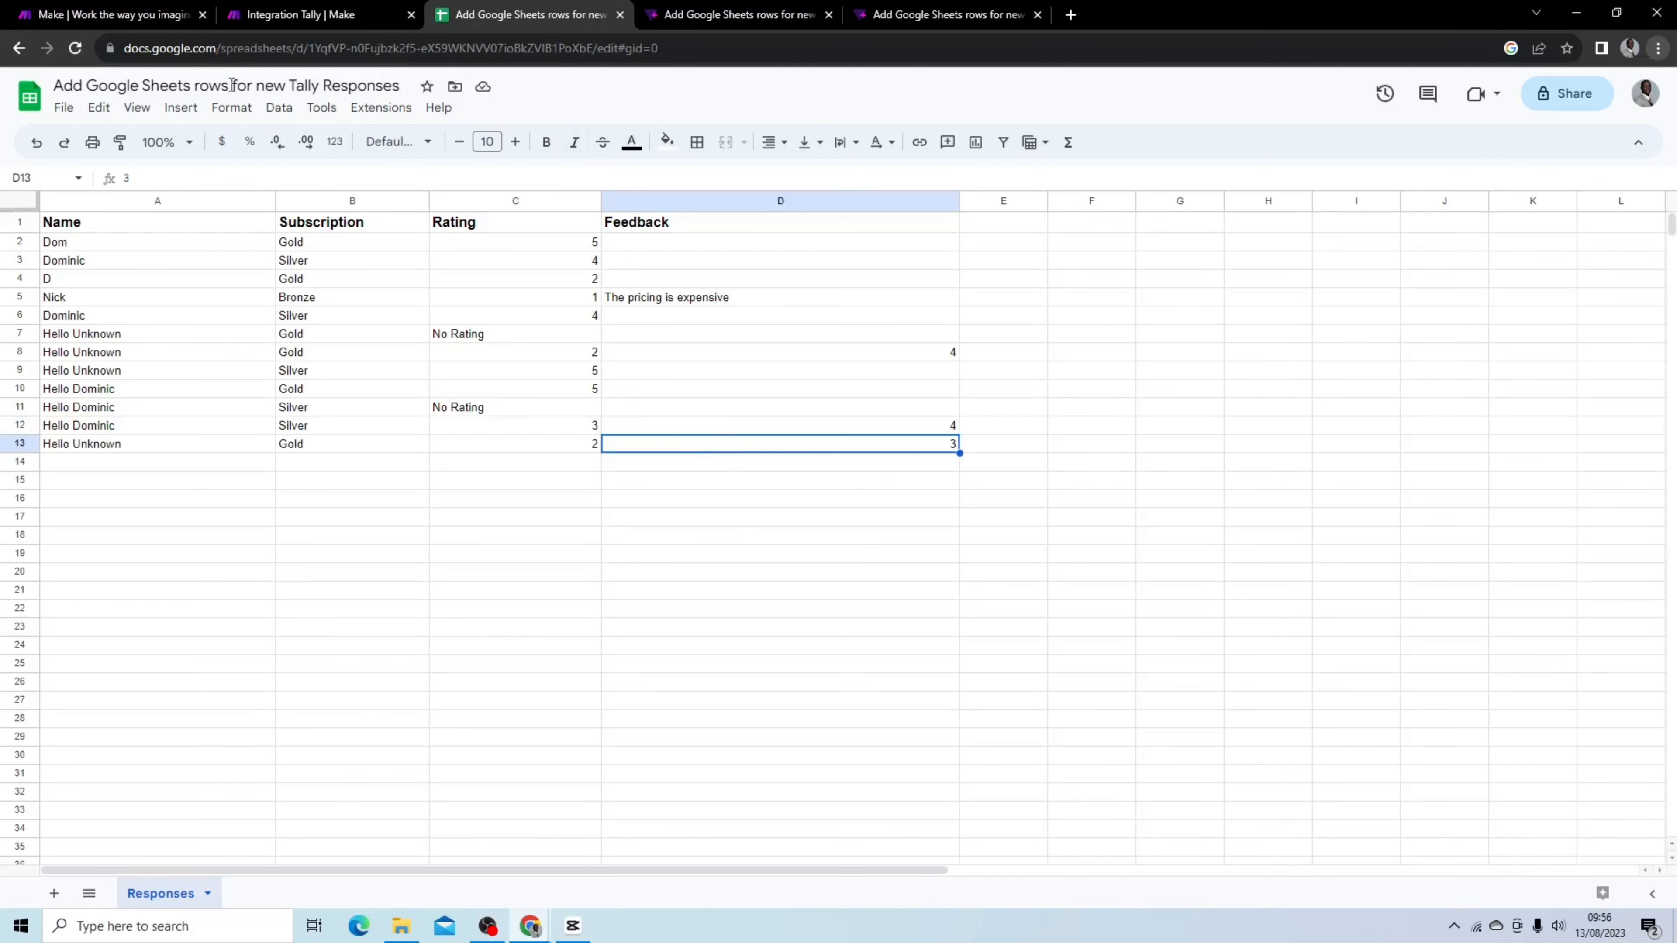
Open the Google Sheets module and examine the switch function mapping in the Feedback (D) field, showing the general functions list
{"action": "left_click", "coordinate": [301, 16]}
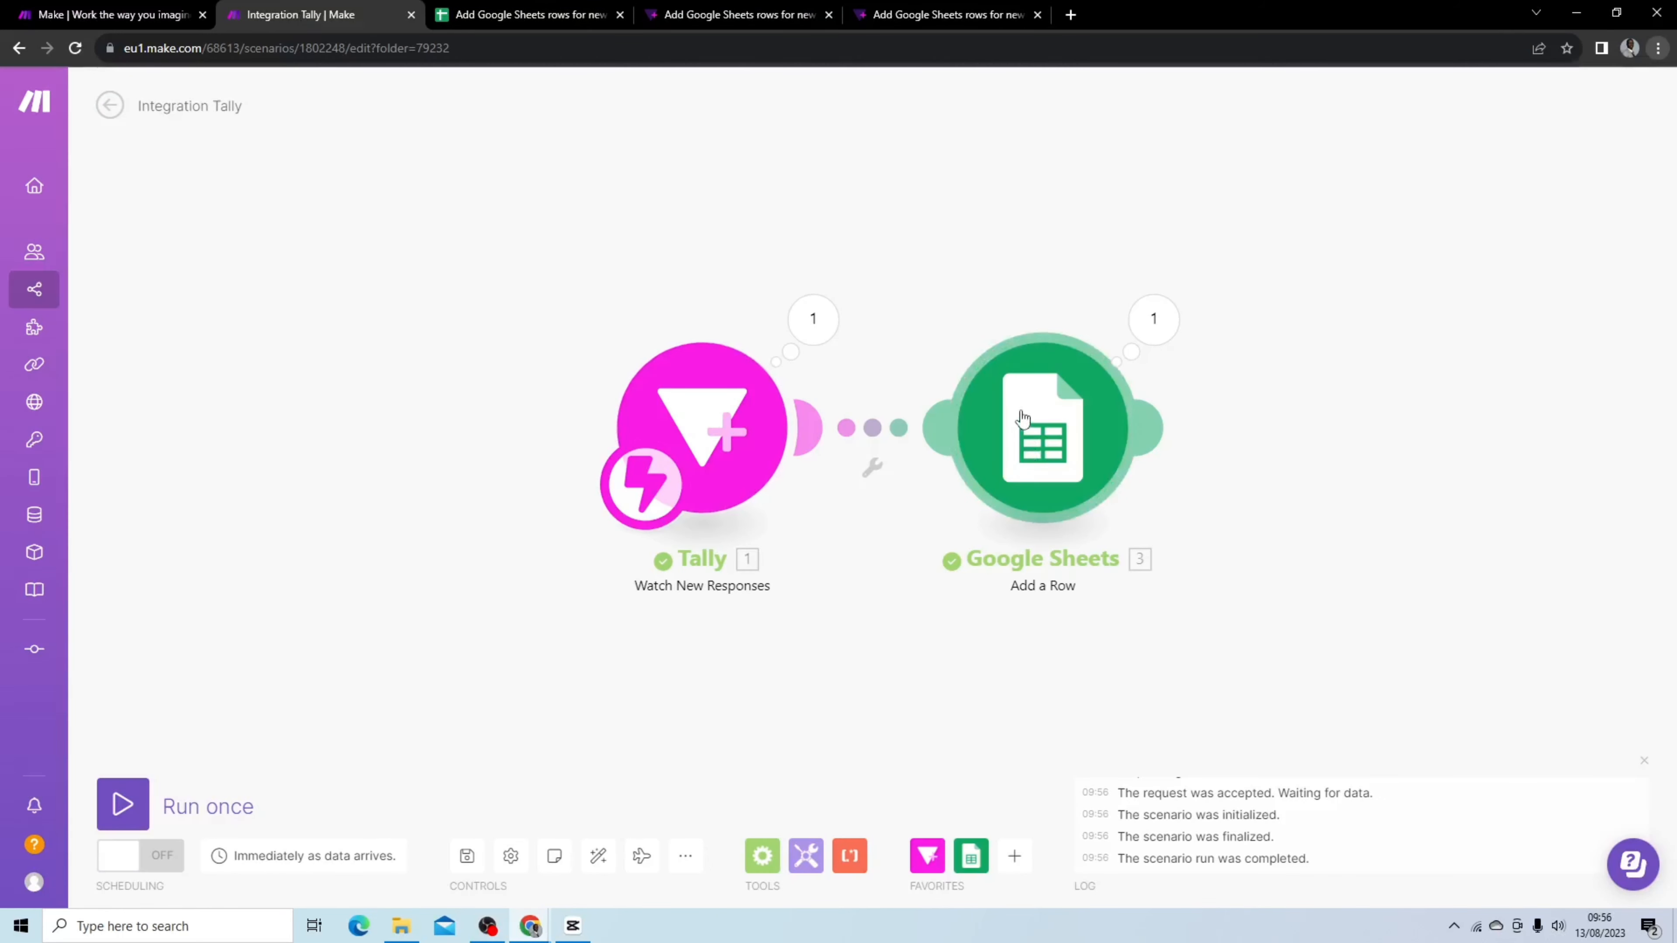
{"action": "left_click", "coordinate": [1042, 428]}
{"action": "scroll", "coordinate": [1282, 406], "scroll_direction": "down", "scroll_amount": 2}
{"action": "scroll", "coordinate": [1294, 436], "scroll_direction": "down", "scroll_amount": 4}
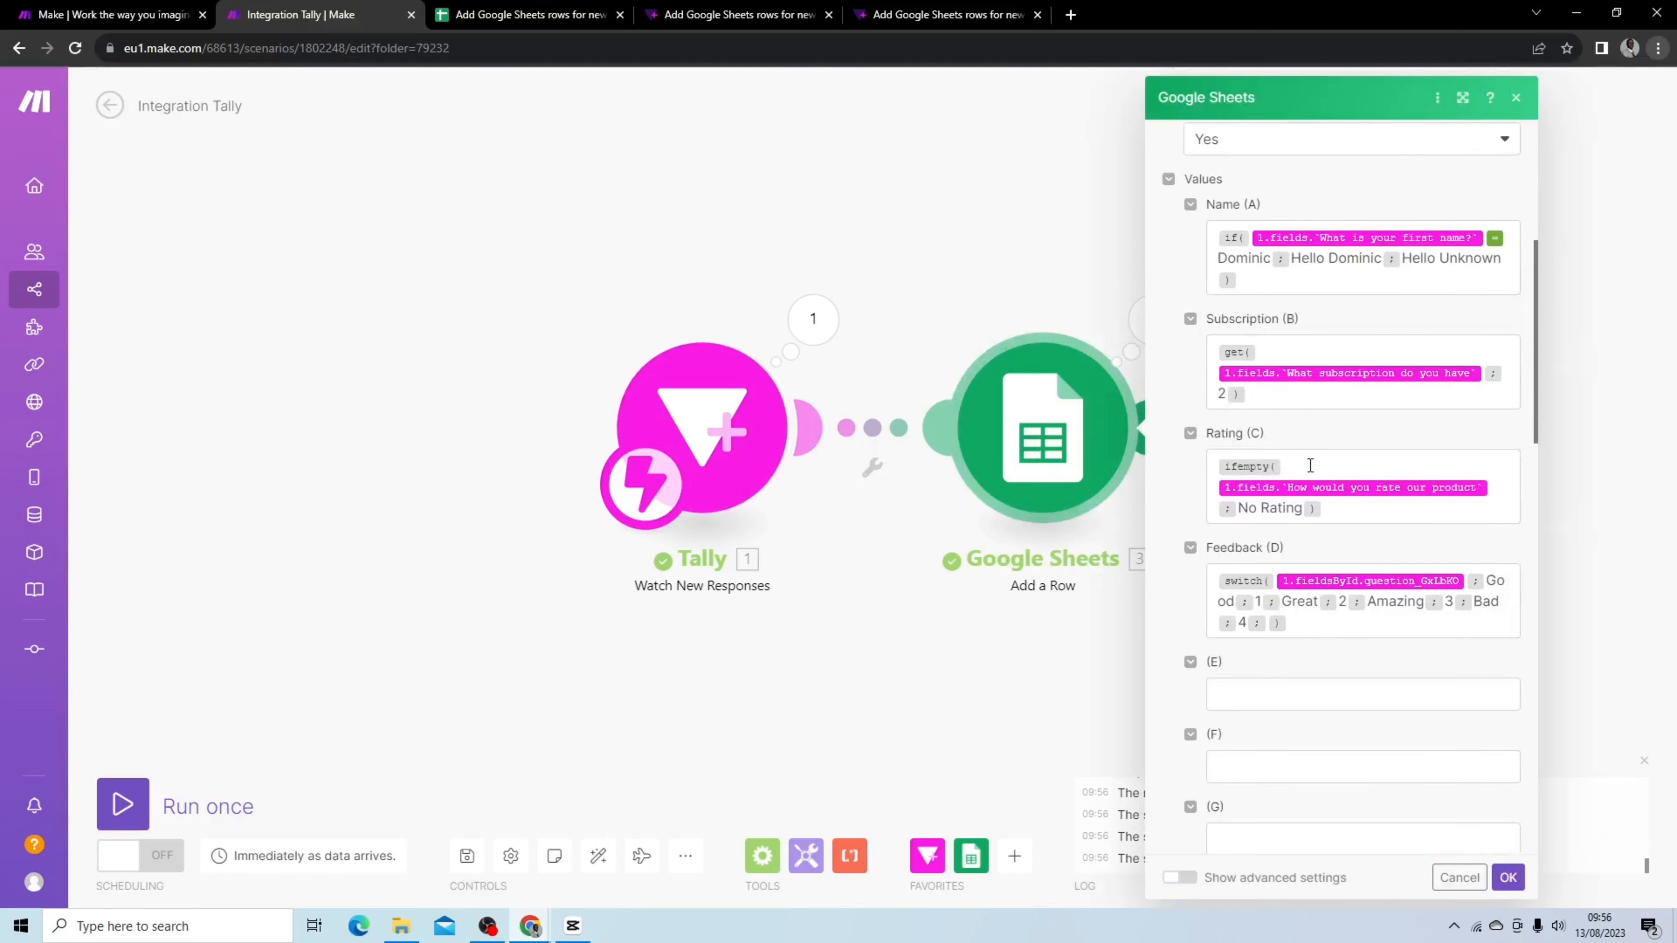
{"action": "left_click", "coordinate": [1373, 604]}
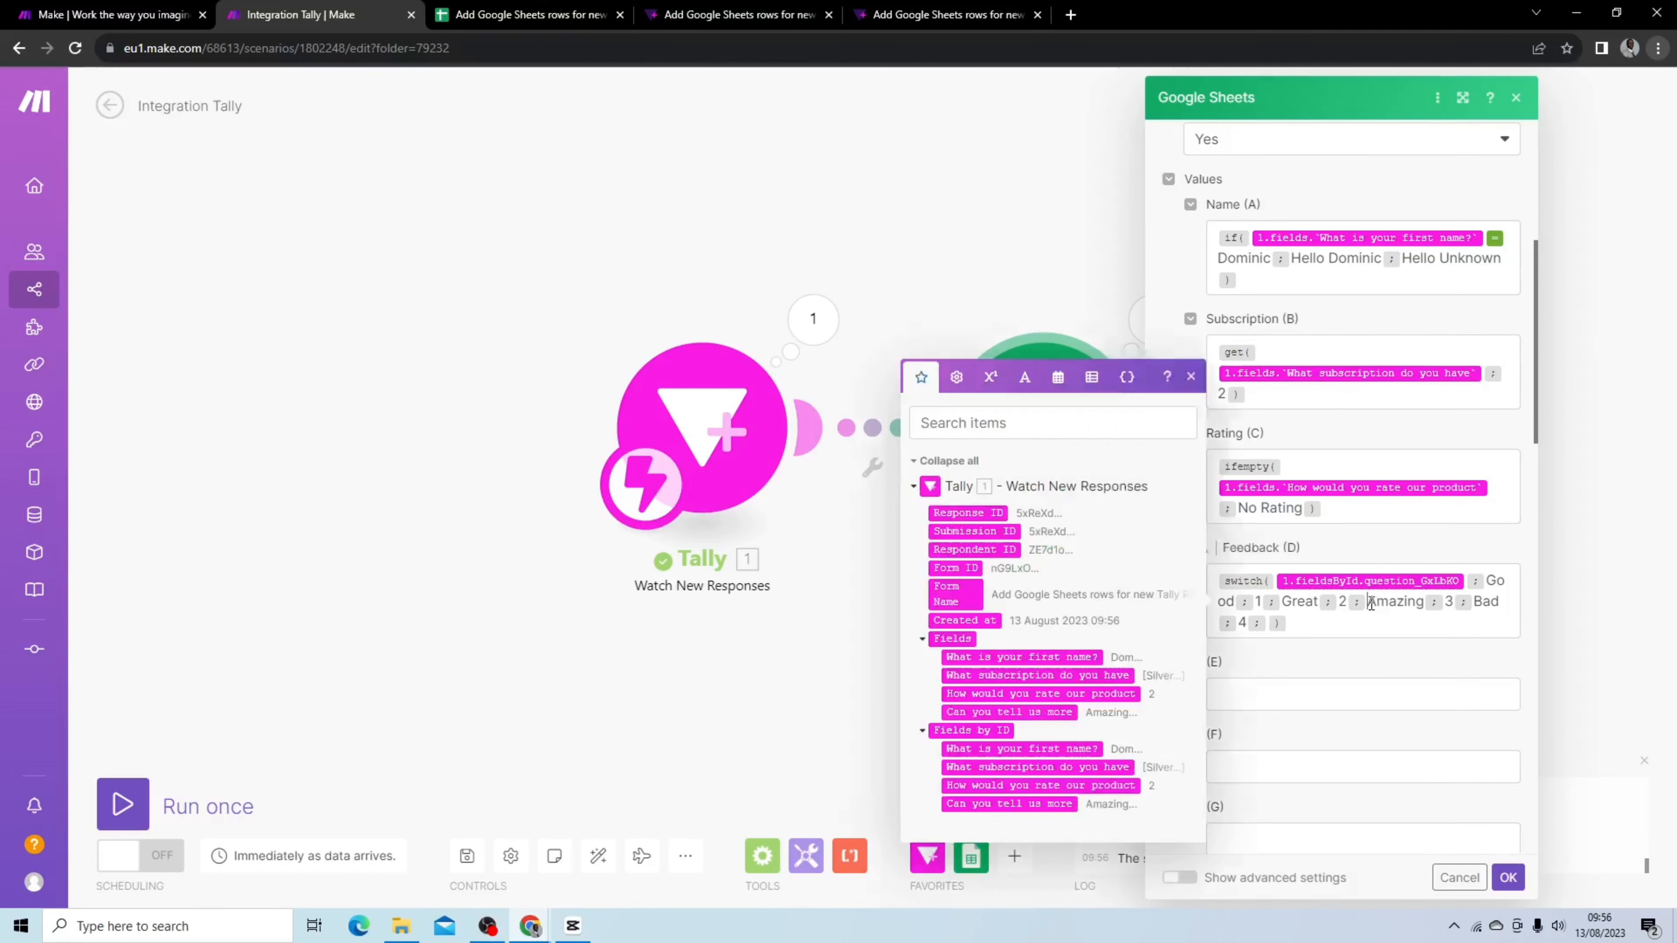
{"action": "left_click_drag", "start_coordinate": [1369, 603], "coordinate": [1452, 604]}
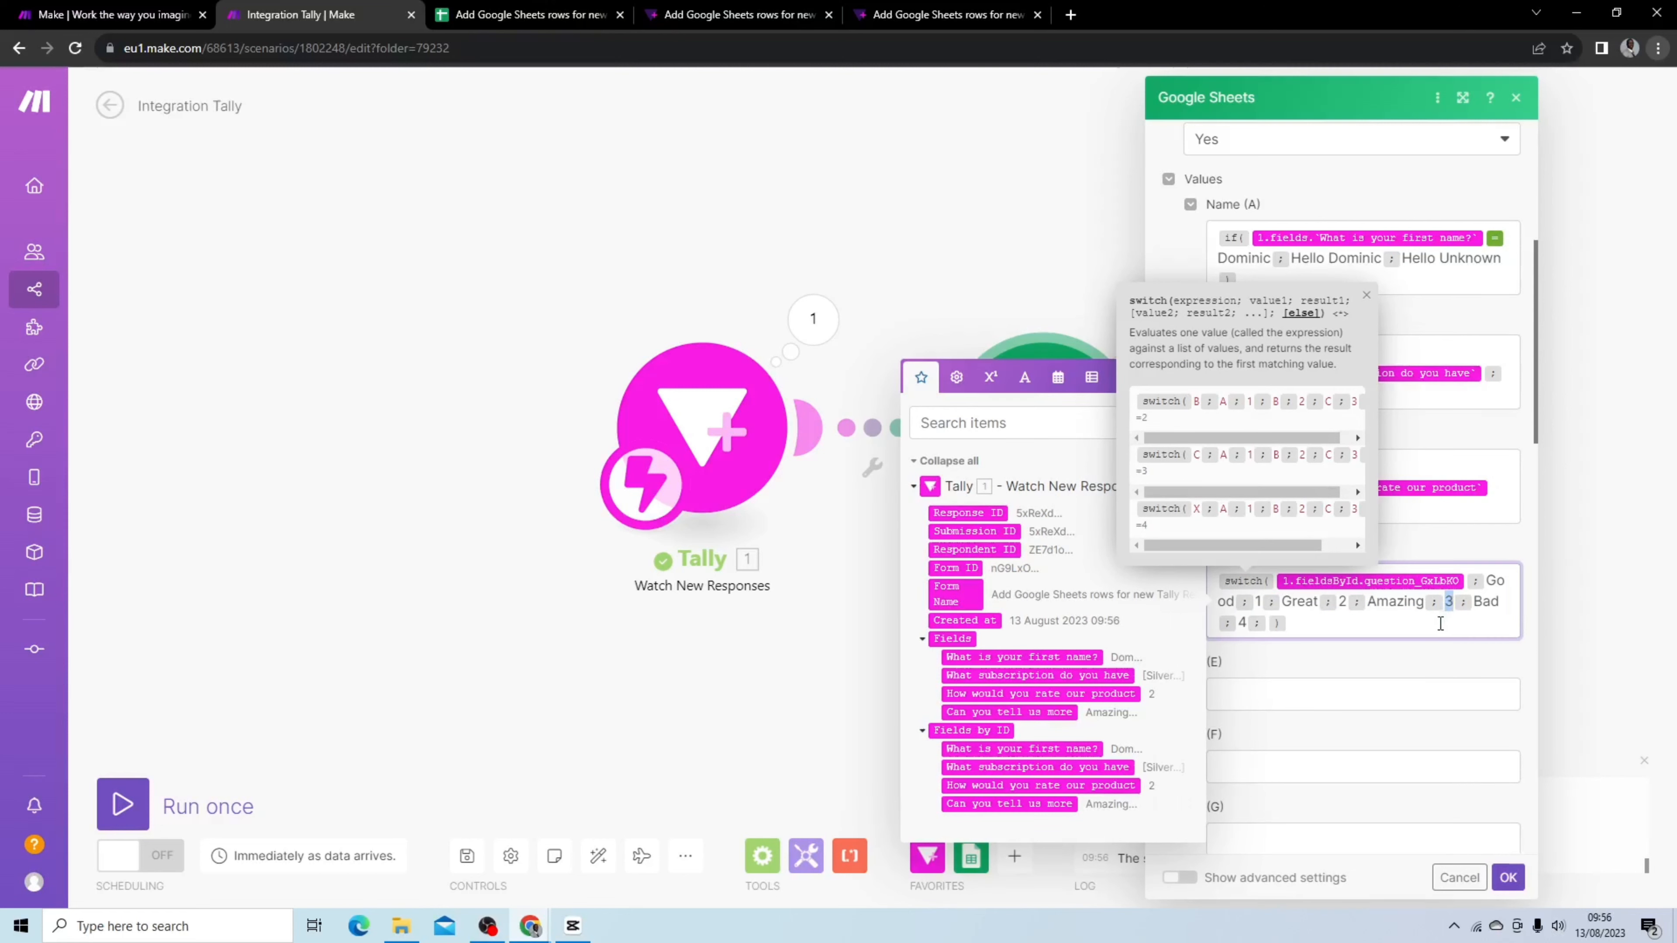
{"action": "left_click", "coordinate": [1344, 654]}
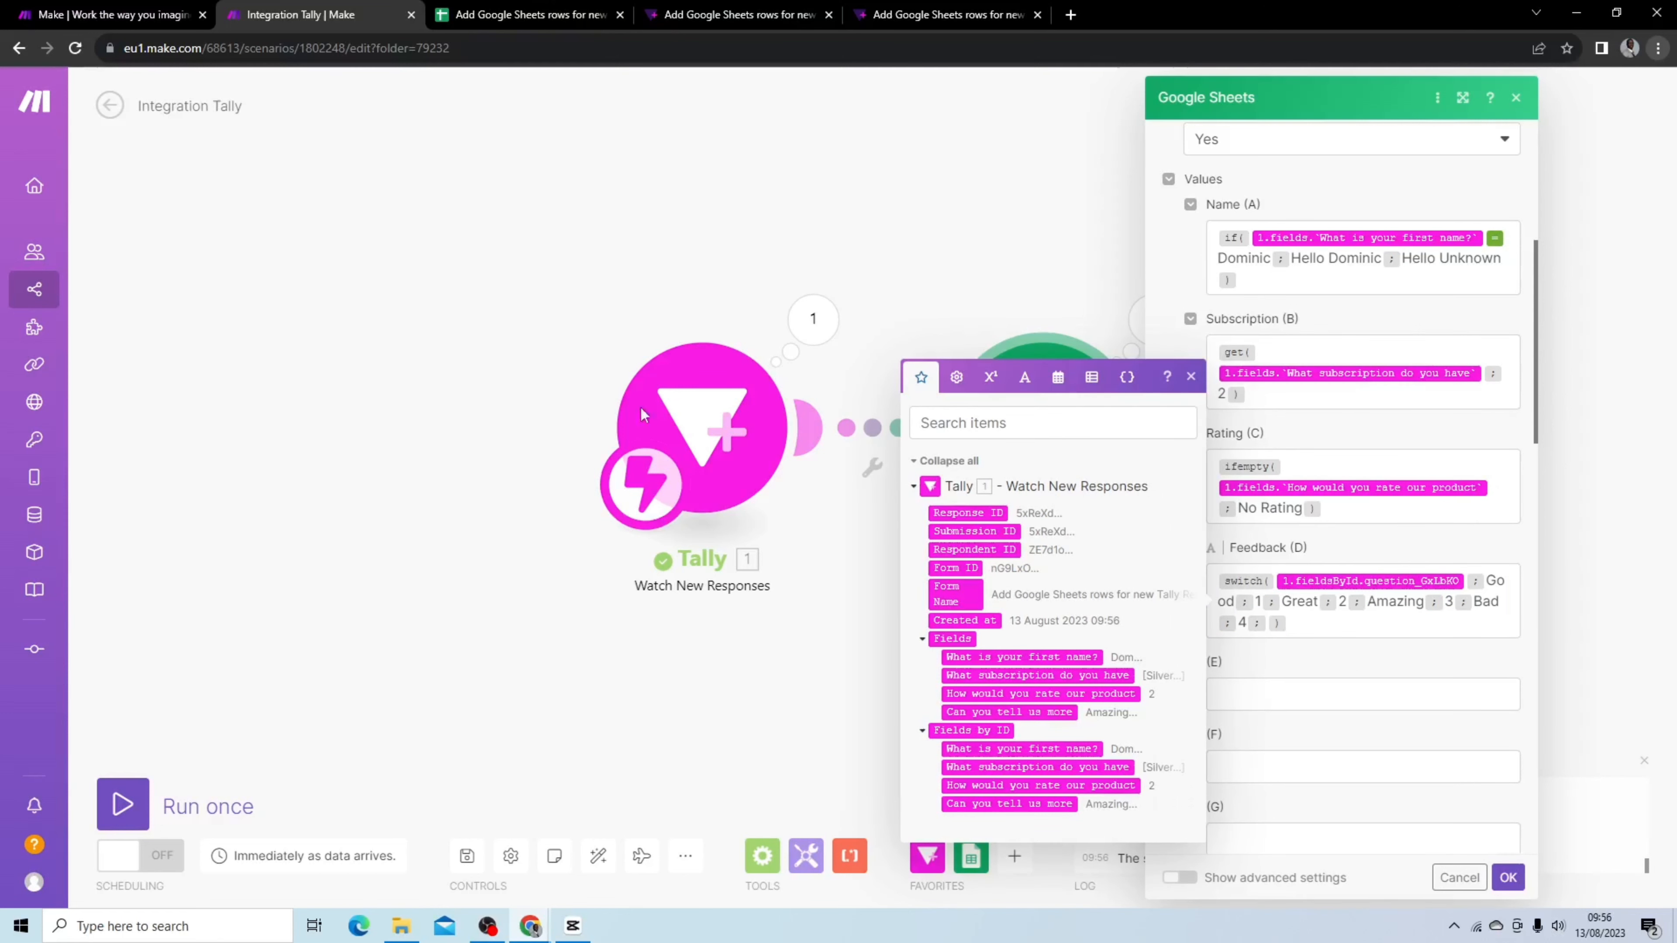
{"action": "left_click", "coordinate": [957, 381]}
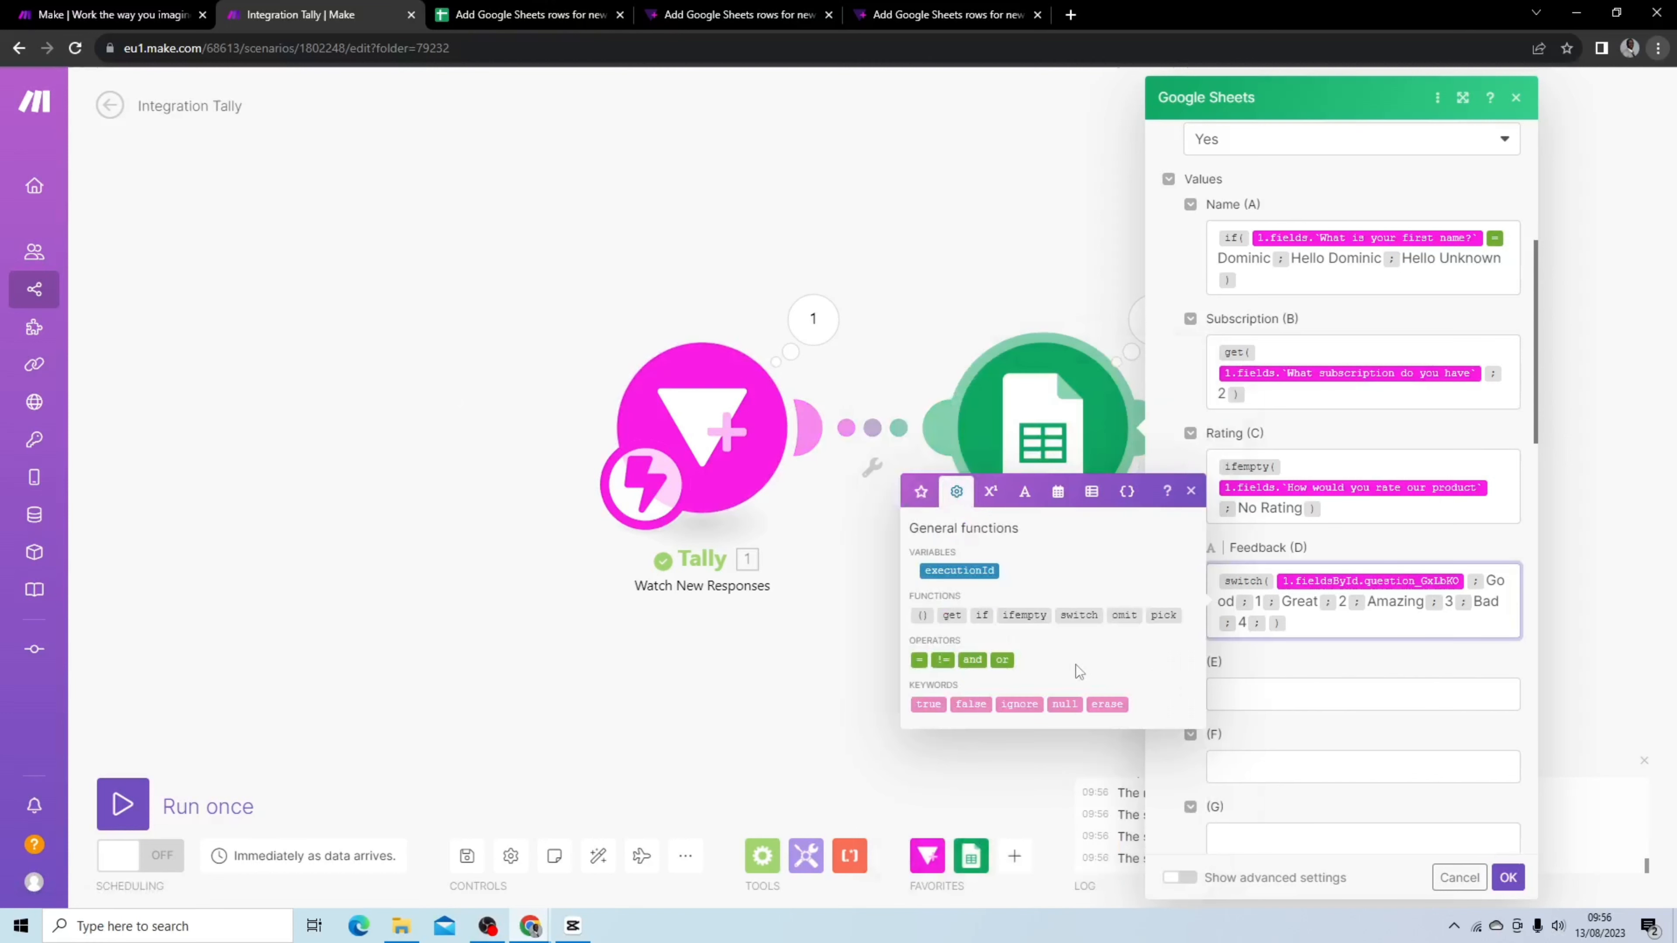